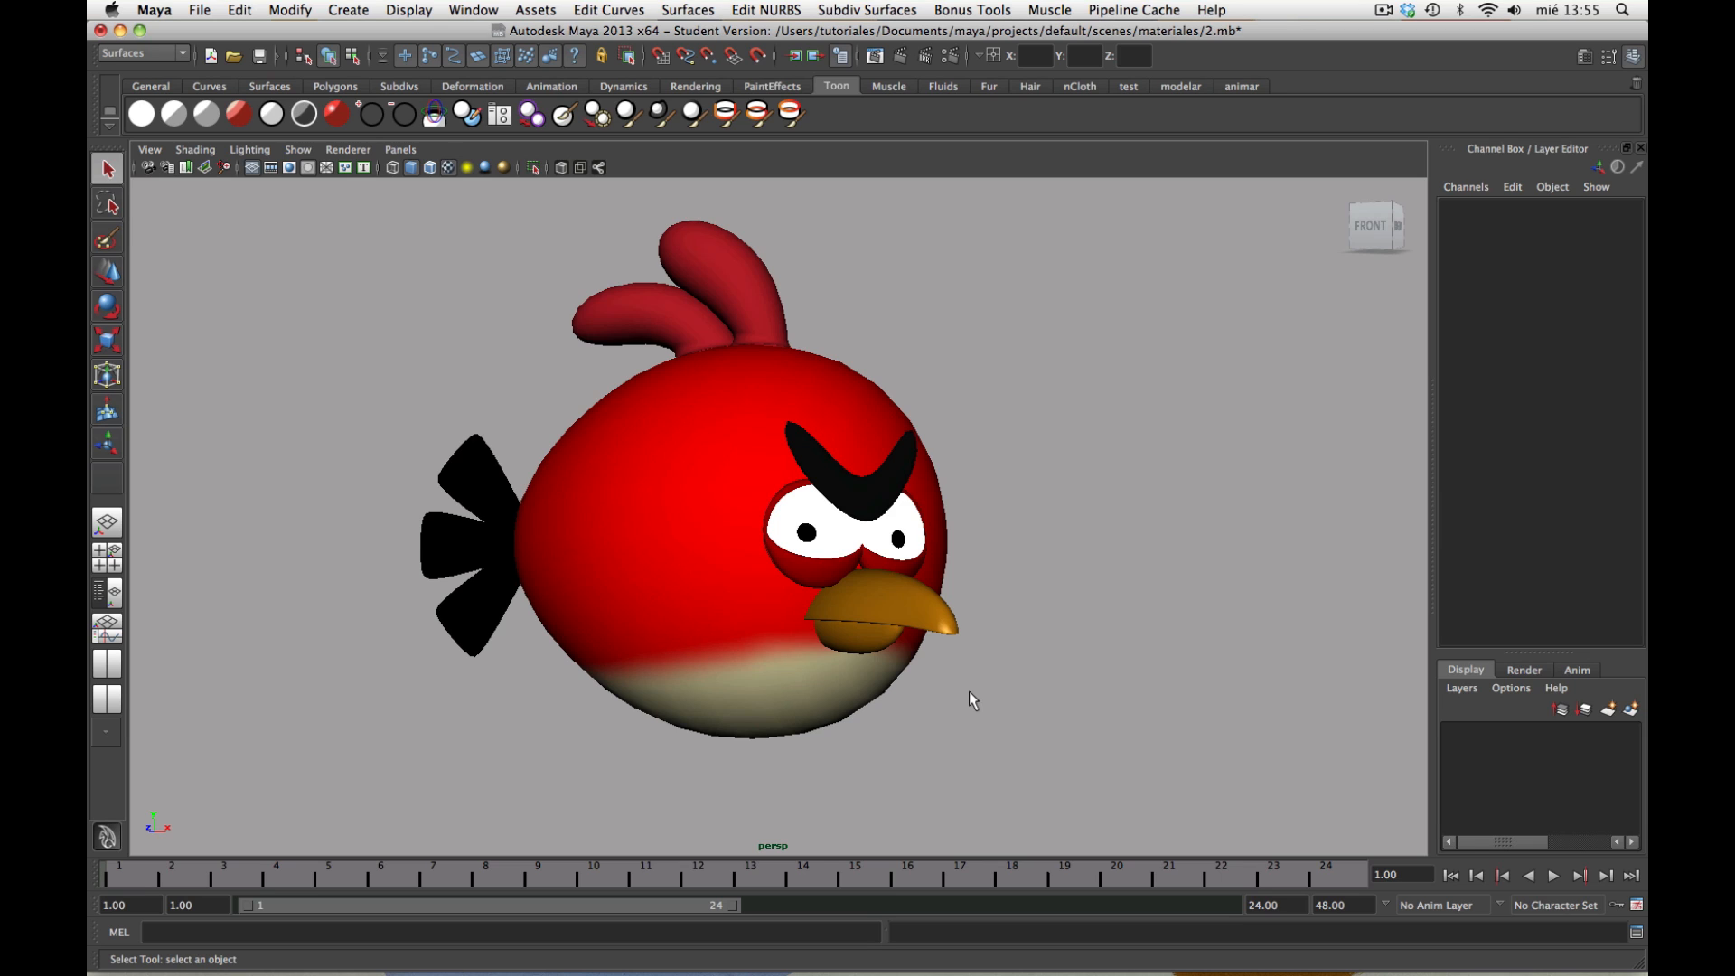
# Switch the menu set to Rendering and look over the available Fur commands
pyautogui.click(171, 52)
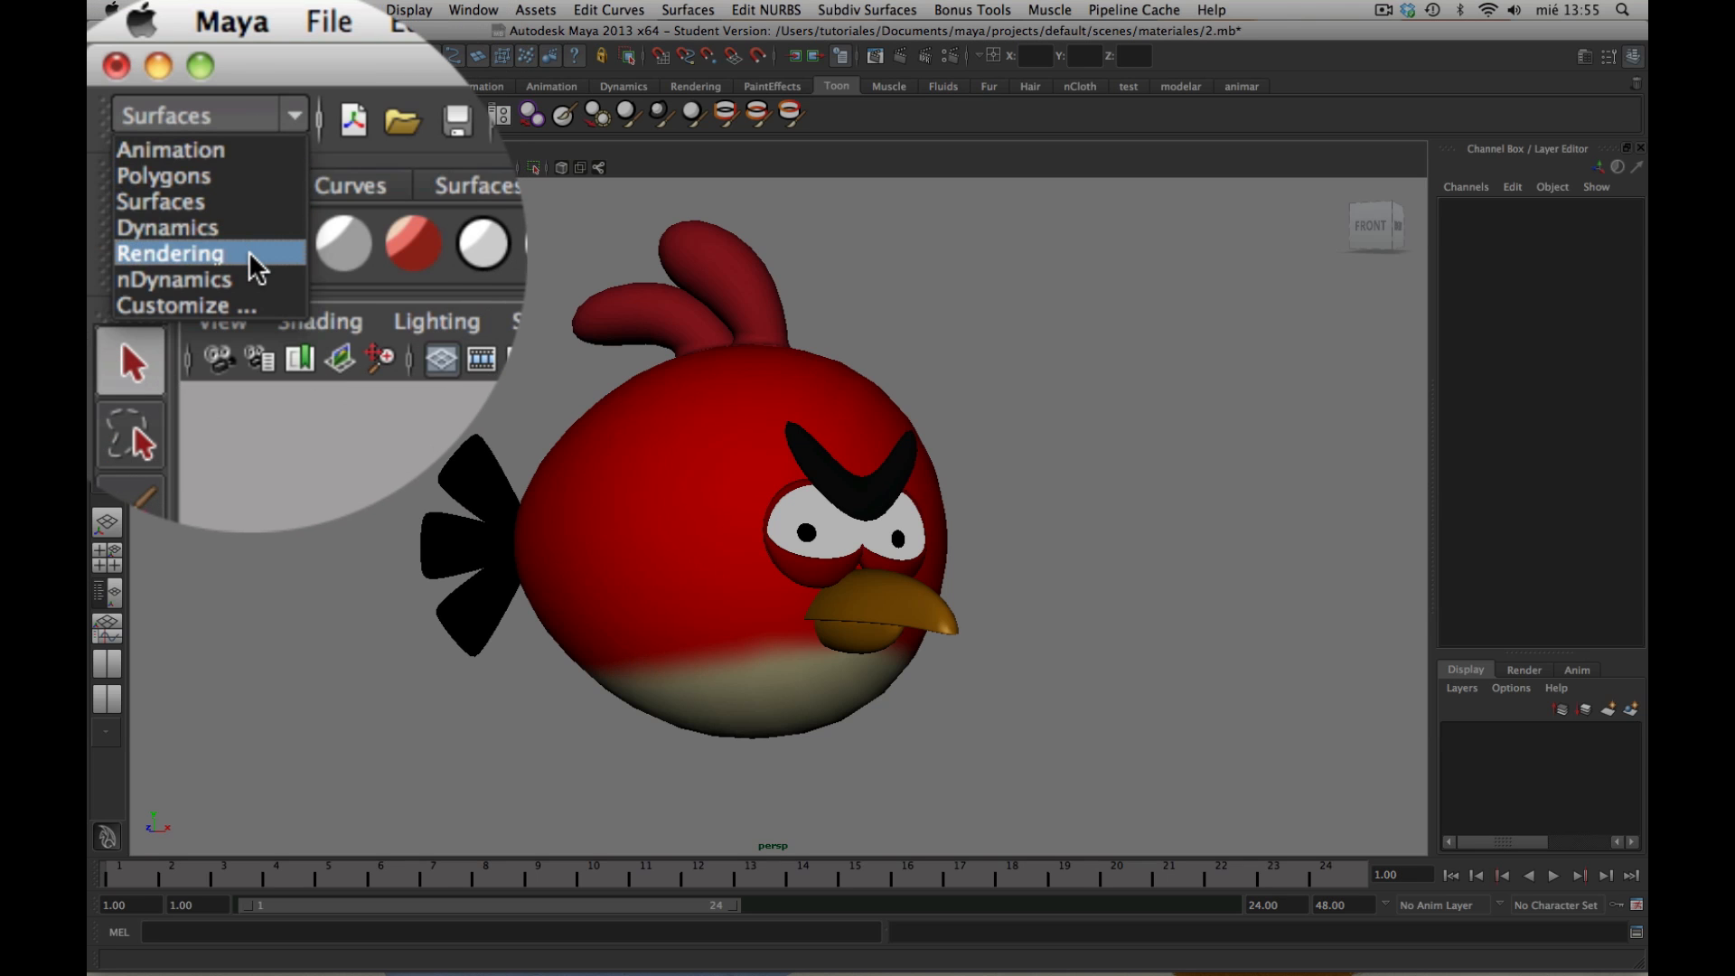
pyautogui.click(127, 118)
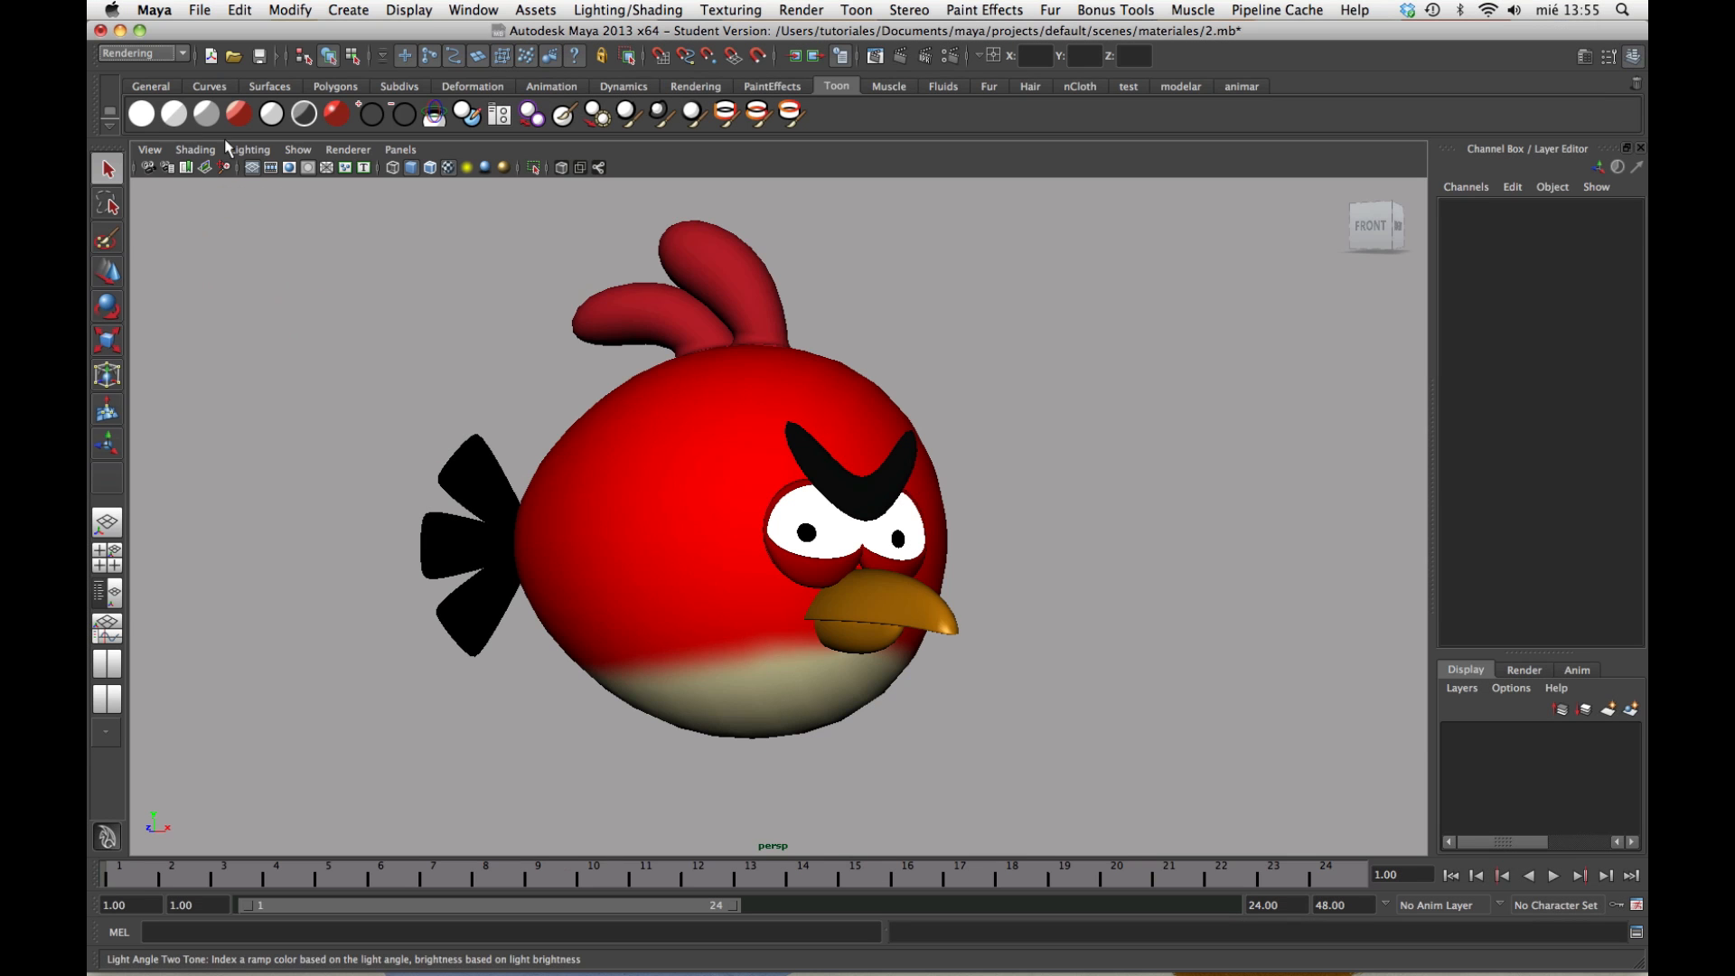
pyautogui.click(1050, 10)
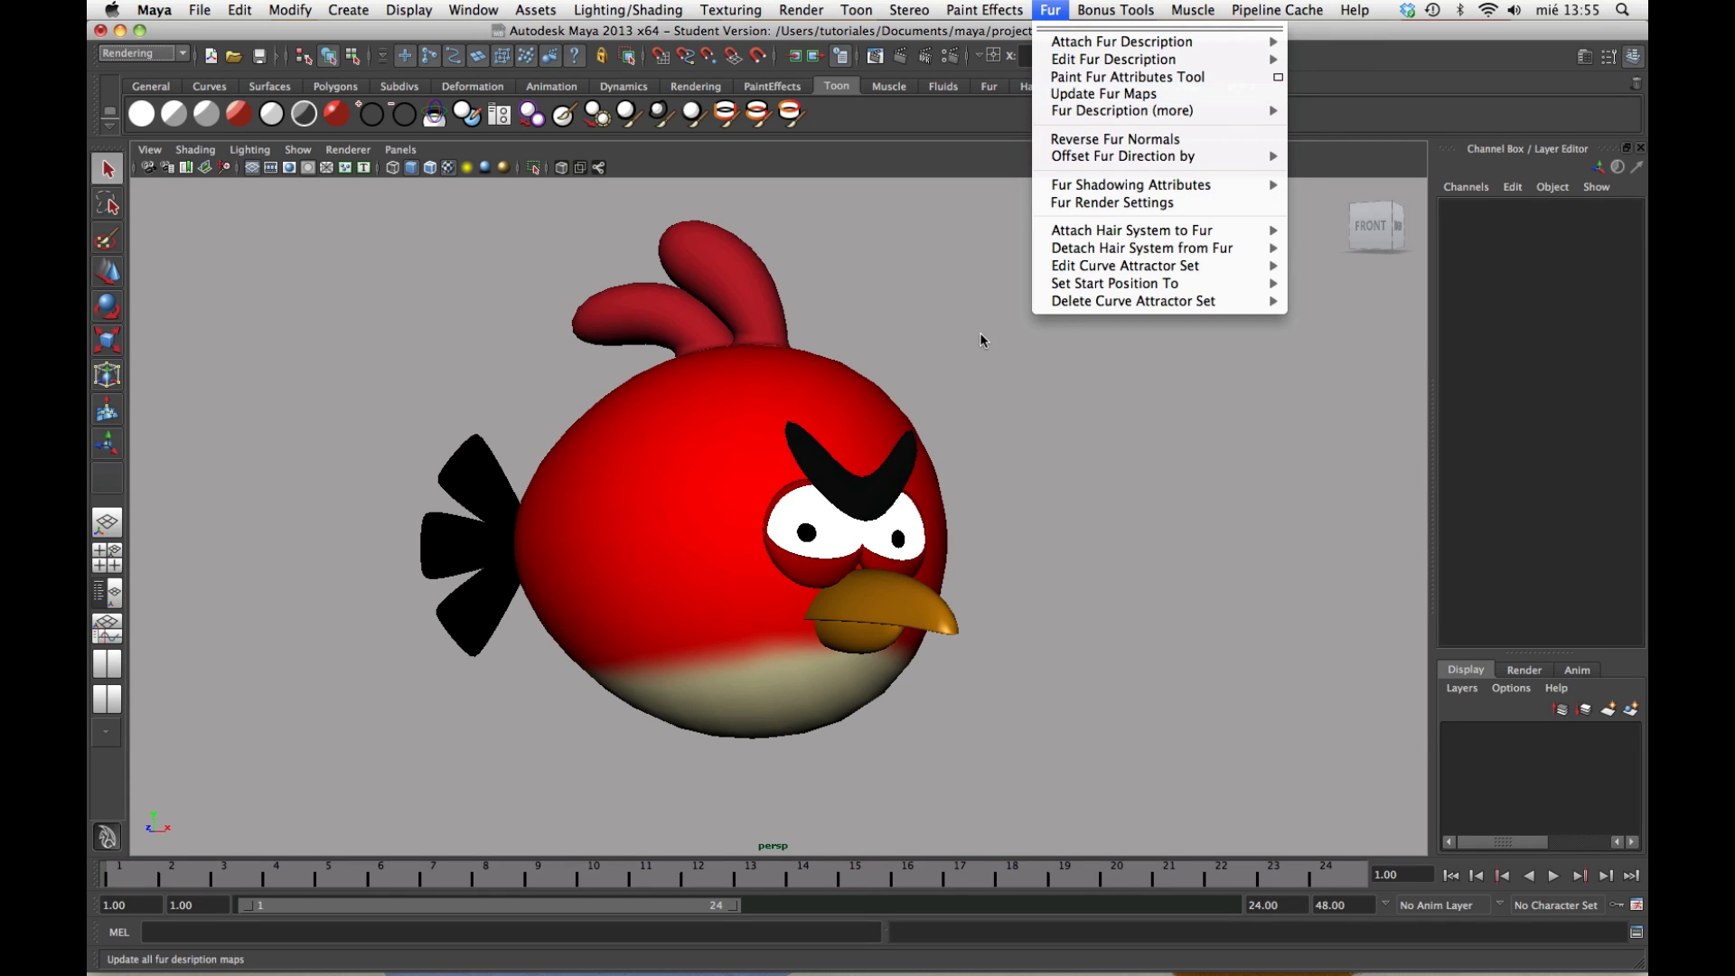
pyautogui.click(980, 334)
# Attach a new fur description to the bird's body surface
pyautogui.click(874, 404)
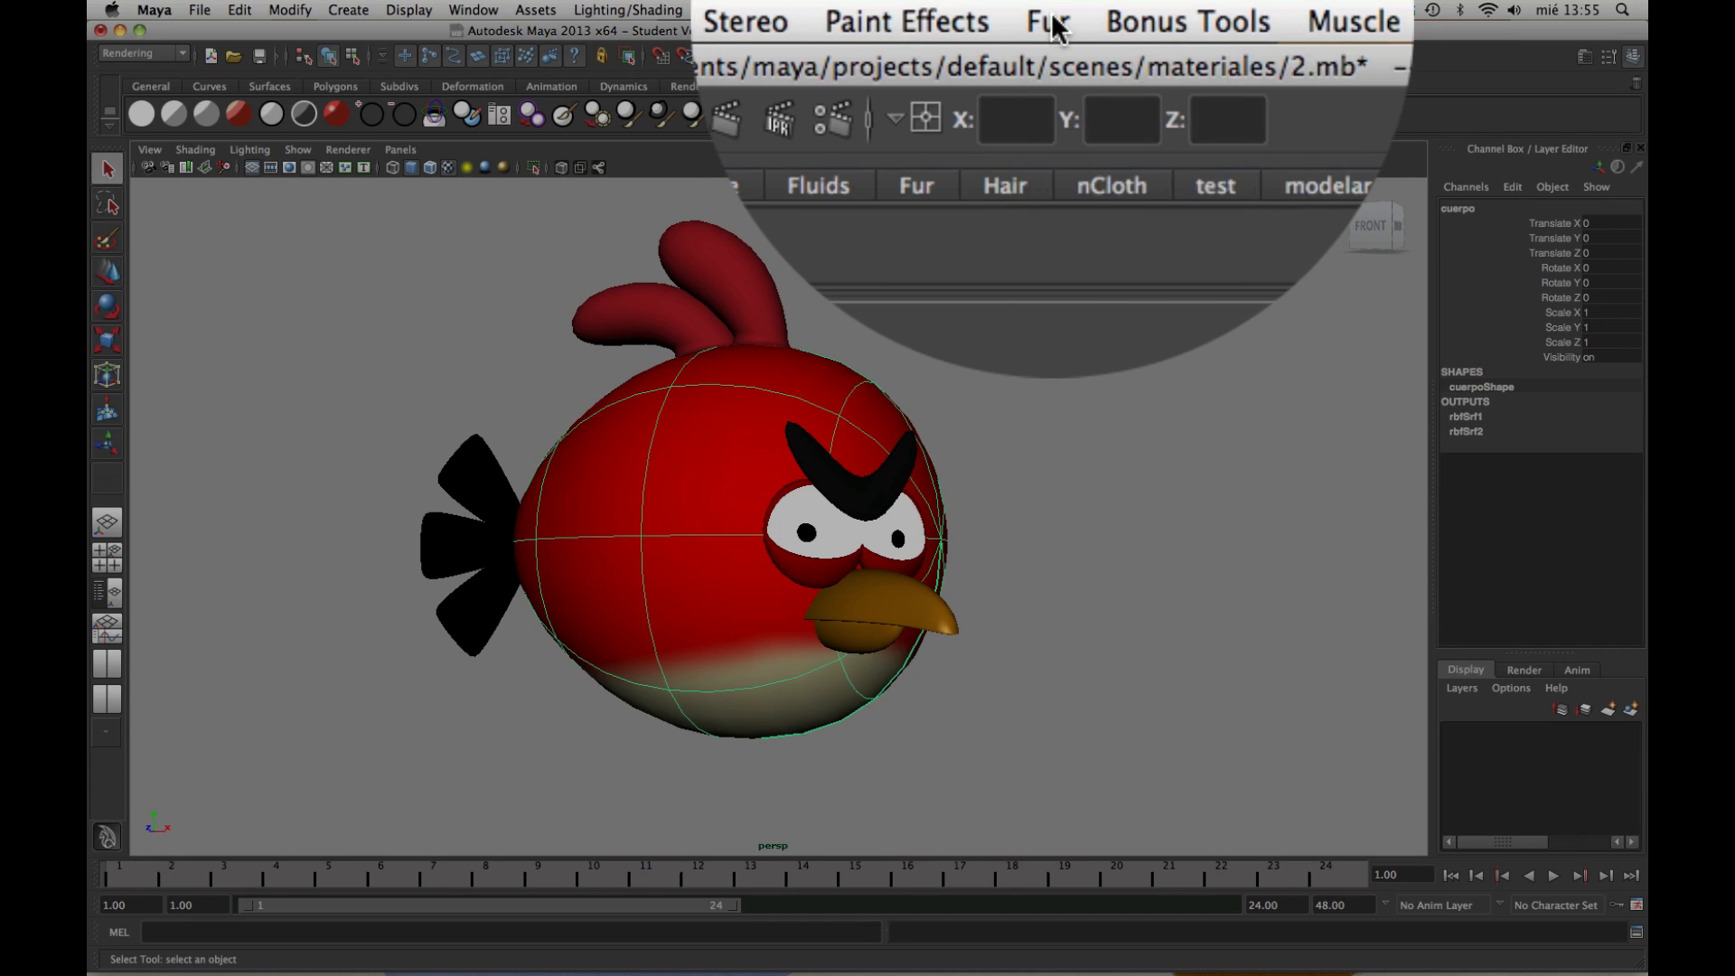
pyautogui.click(1050, 10)
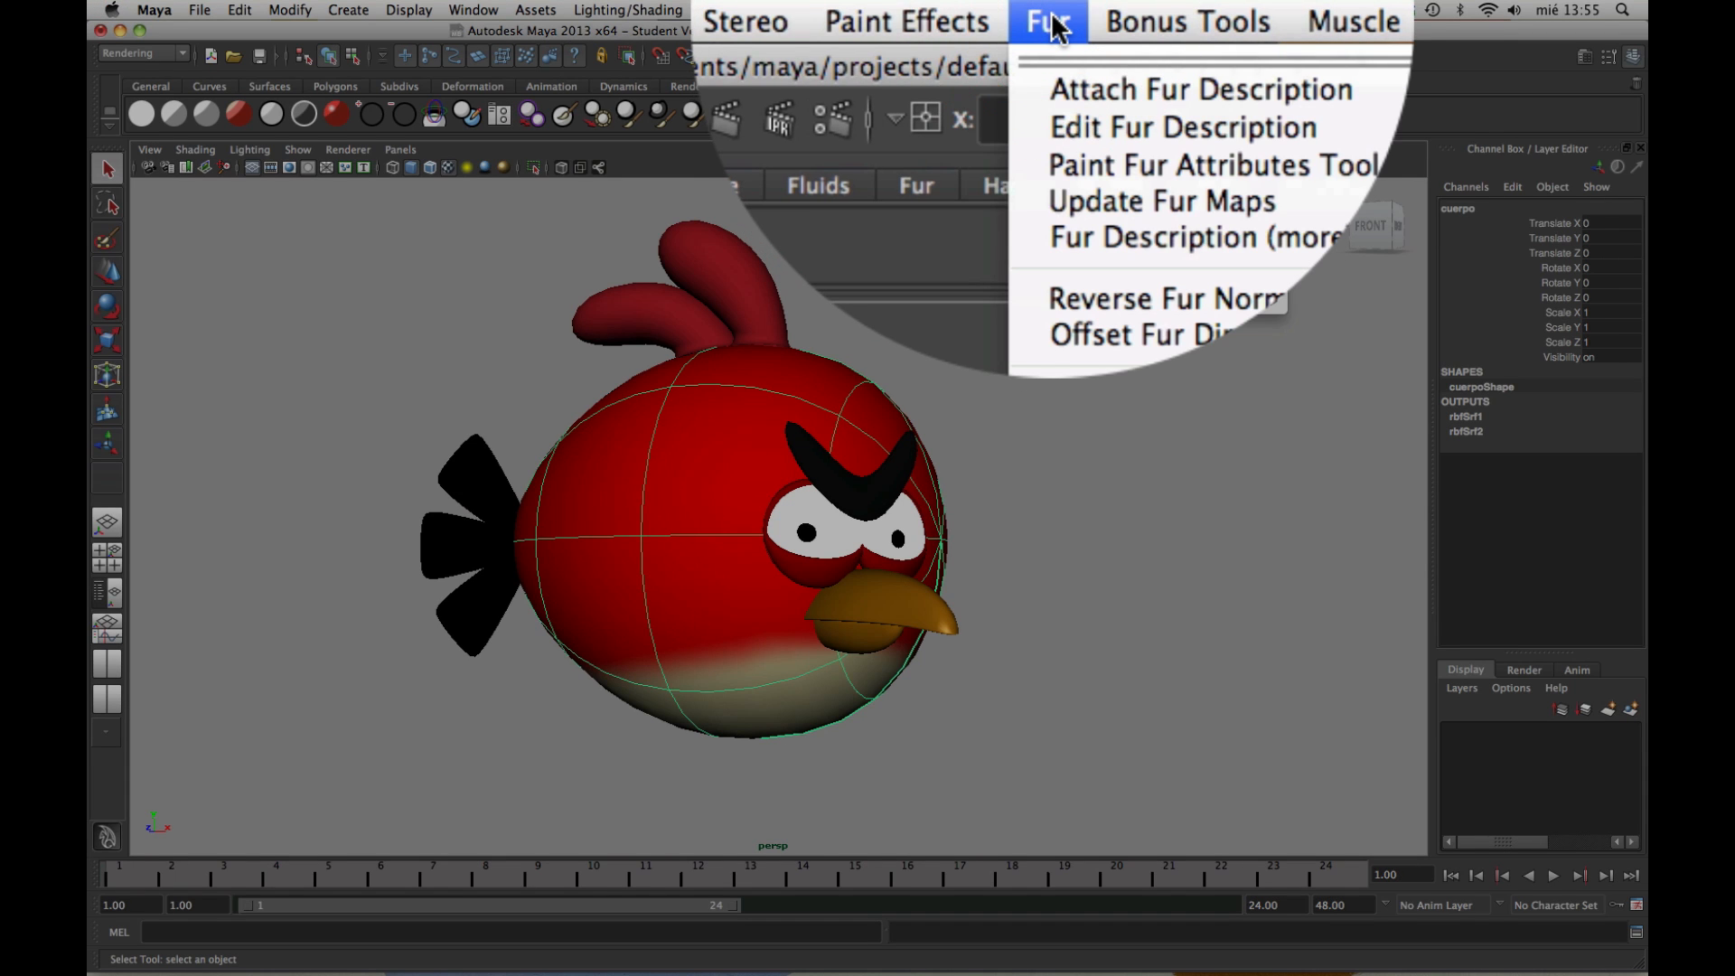
pyautogui.moveTo(1172, 85)
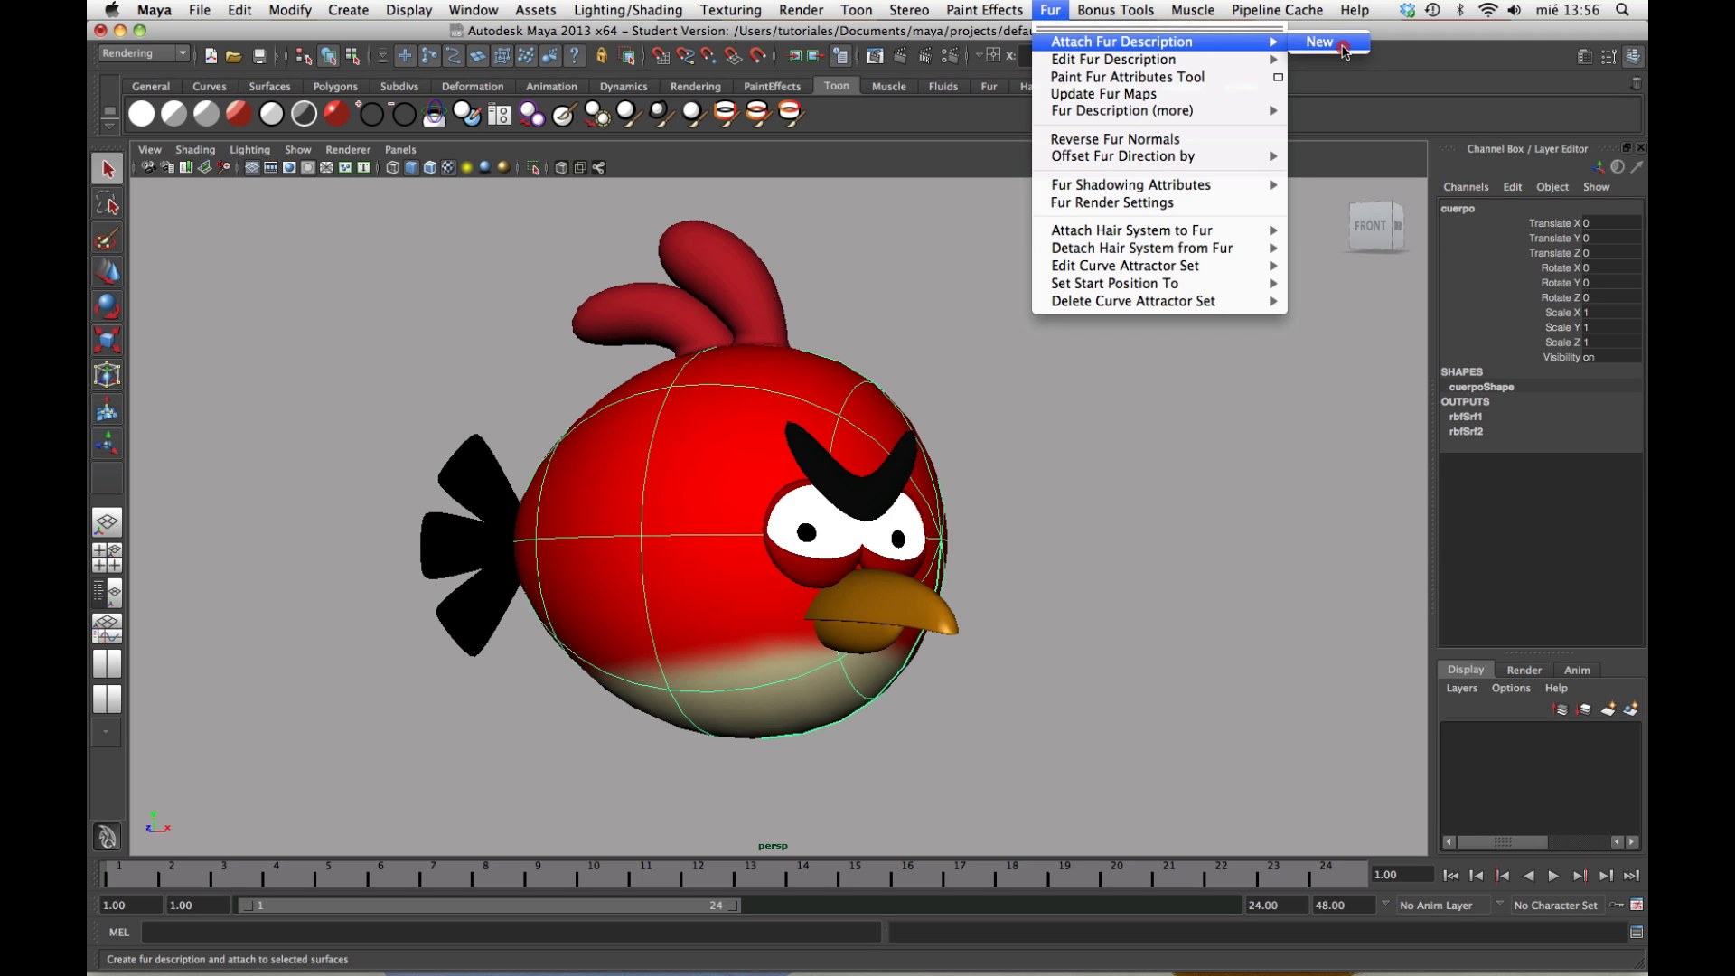
pyautogui.click(1344, 51)
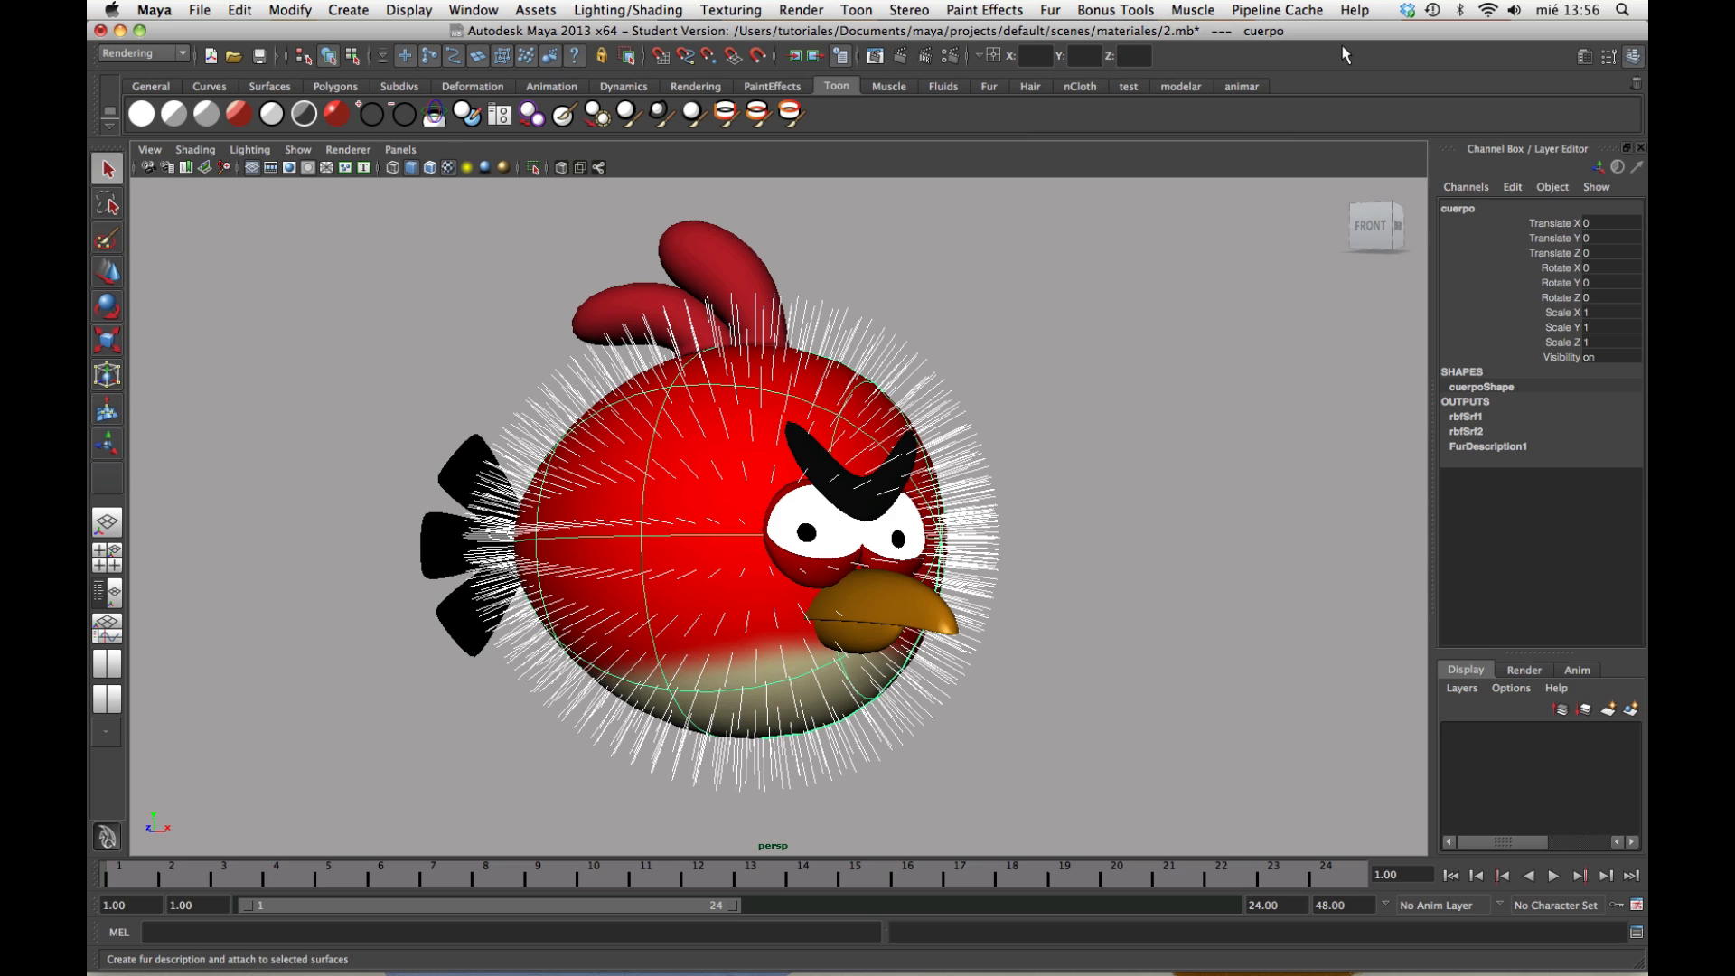
# Render the current frame to preview the default fur on the bird, and close the render window
pyautogui.click(1099, 348)
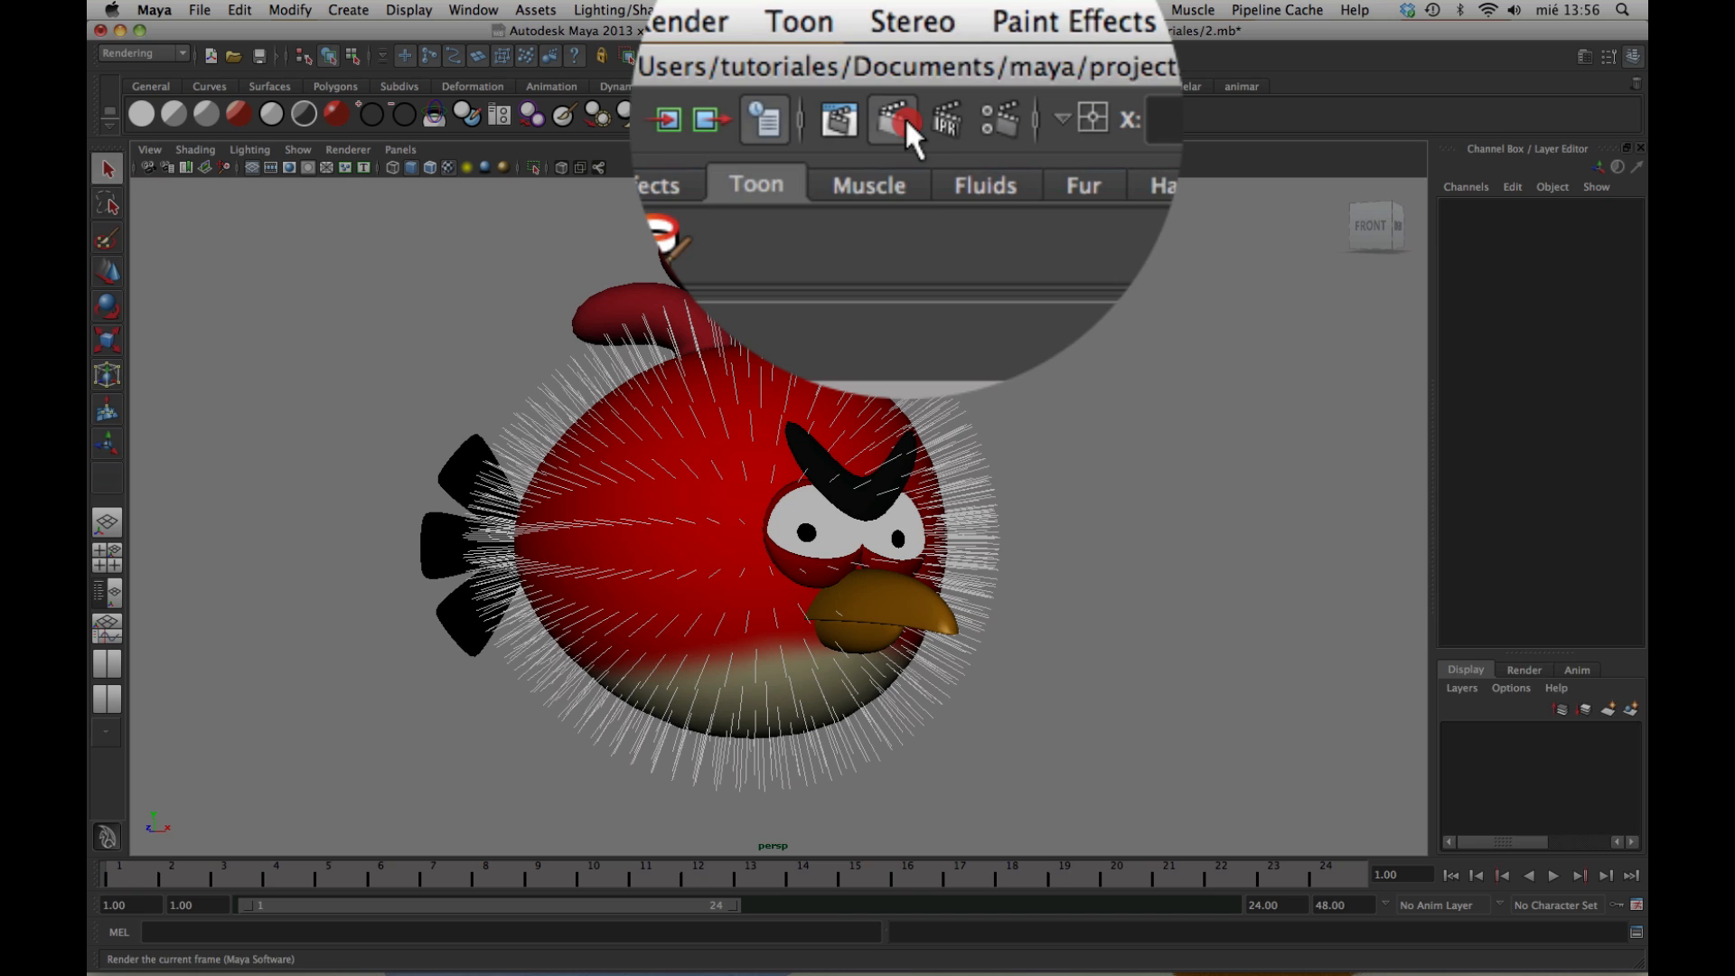
pyautogui.click(902, 56)
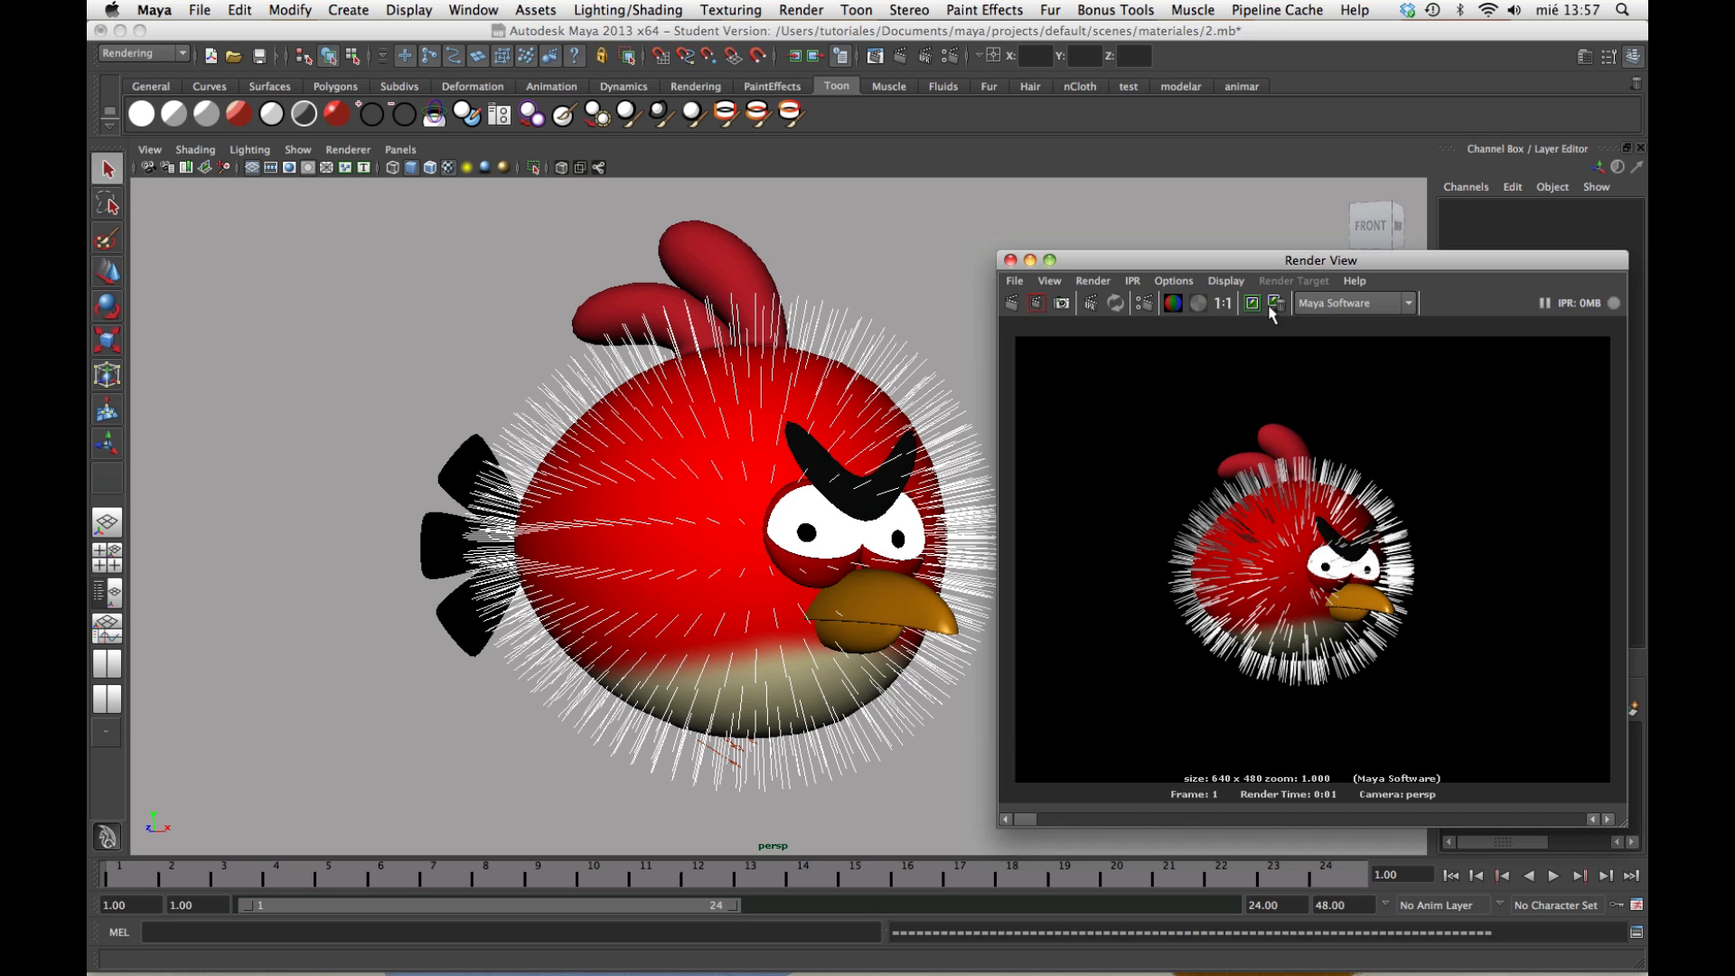
pyautogui.click(1008, 261)
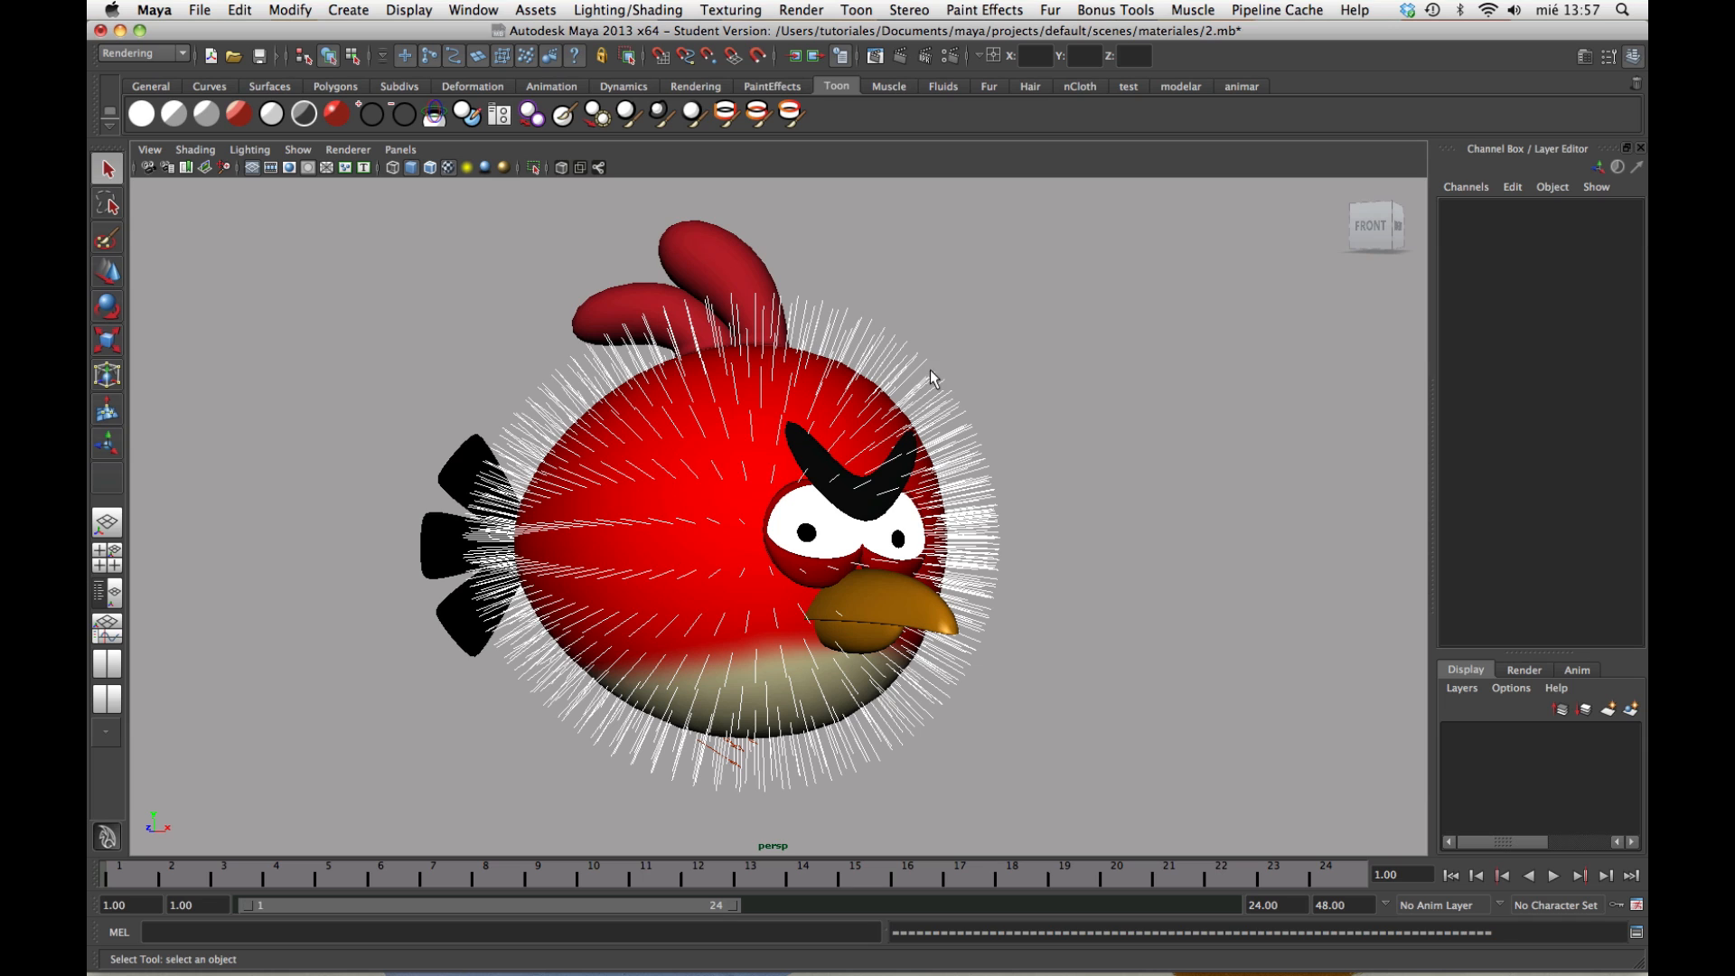
# Set both U Samples and V Samples of the body's fur feedback to 10
pyautogui.click(954, 368)
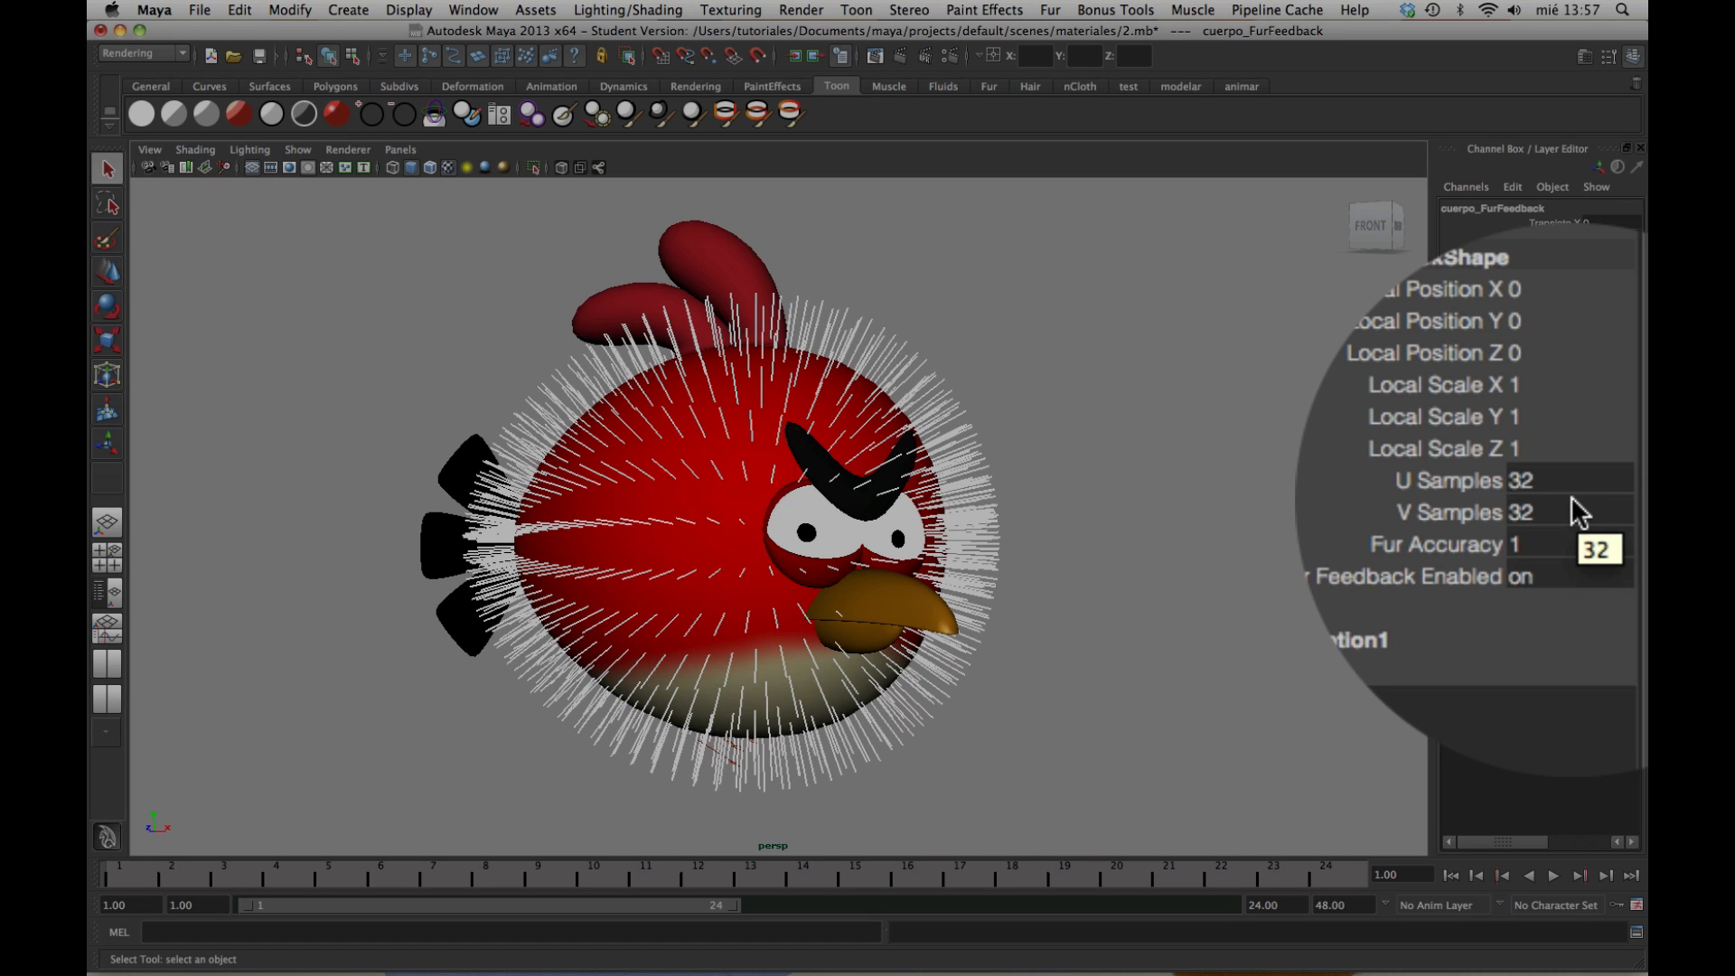
pyautogui.moveTo(1561, 508); pyautogui.dragTo(1547, 490)
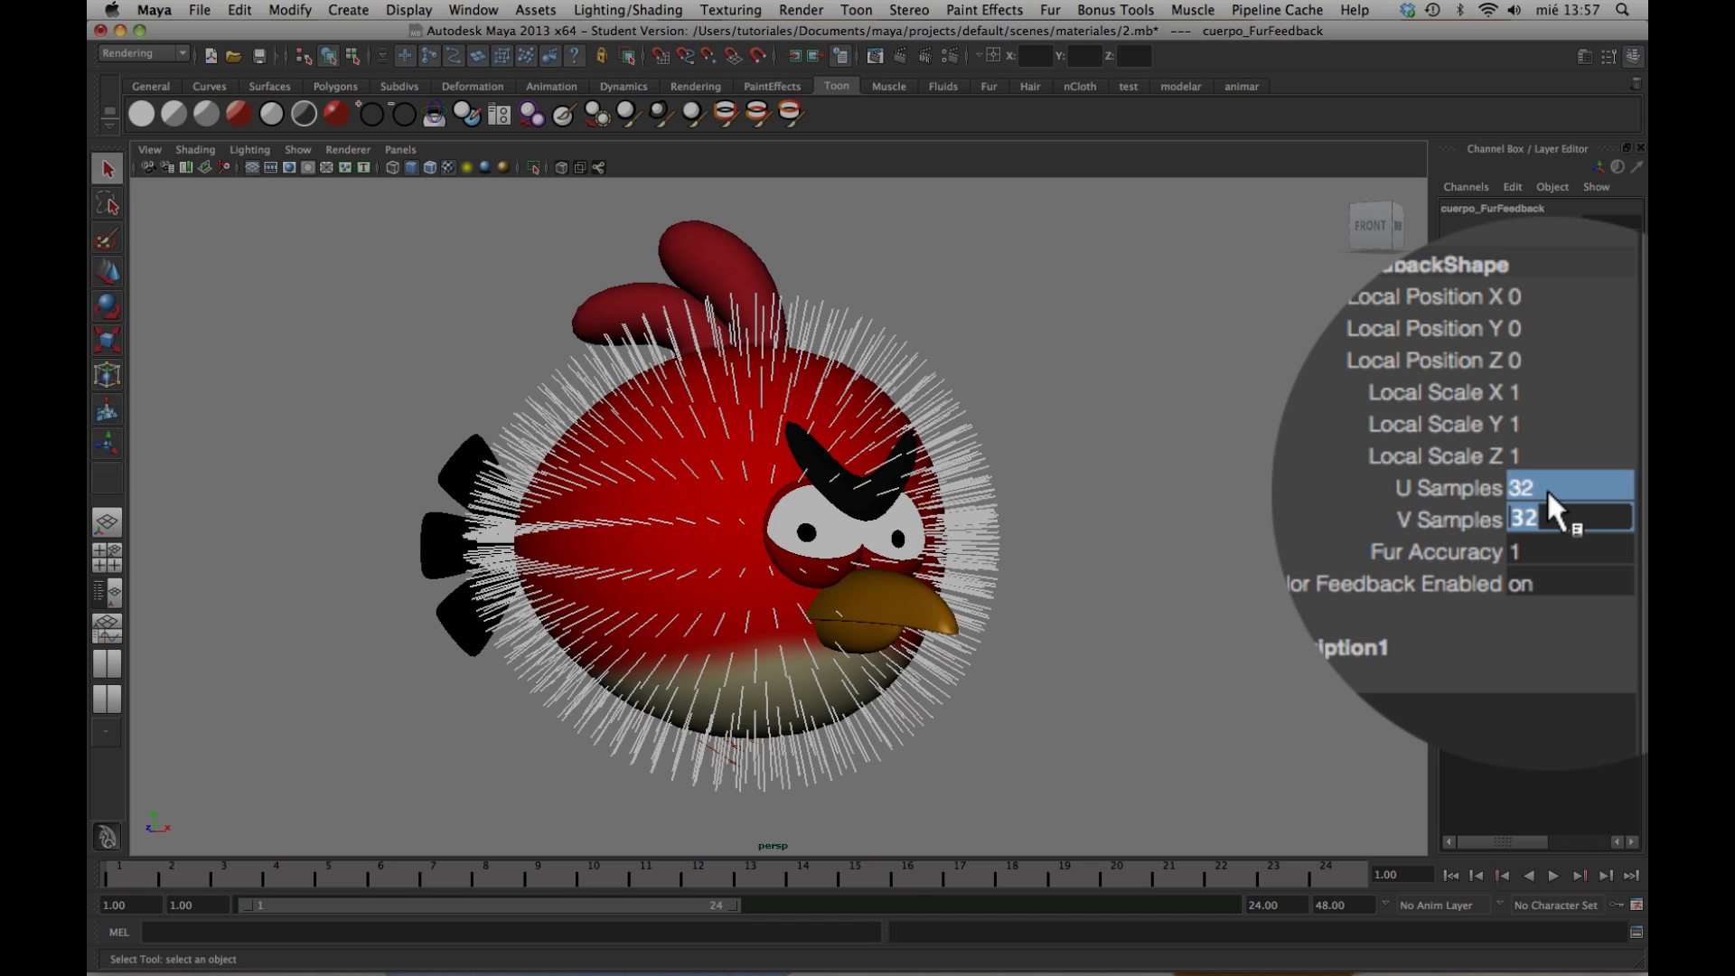
pyautogui.write('10')
pyautogui.press('Return')
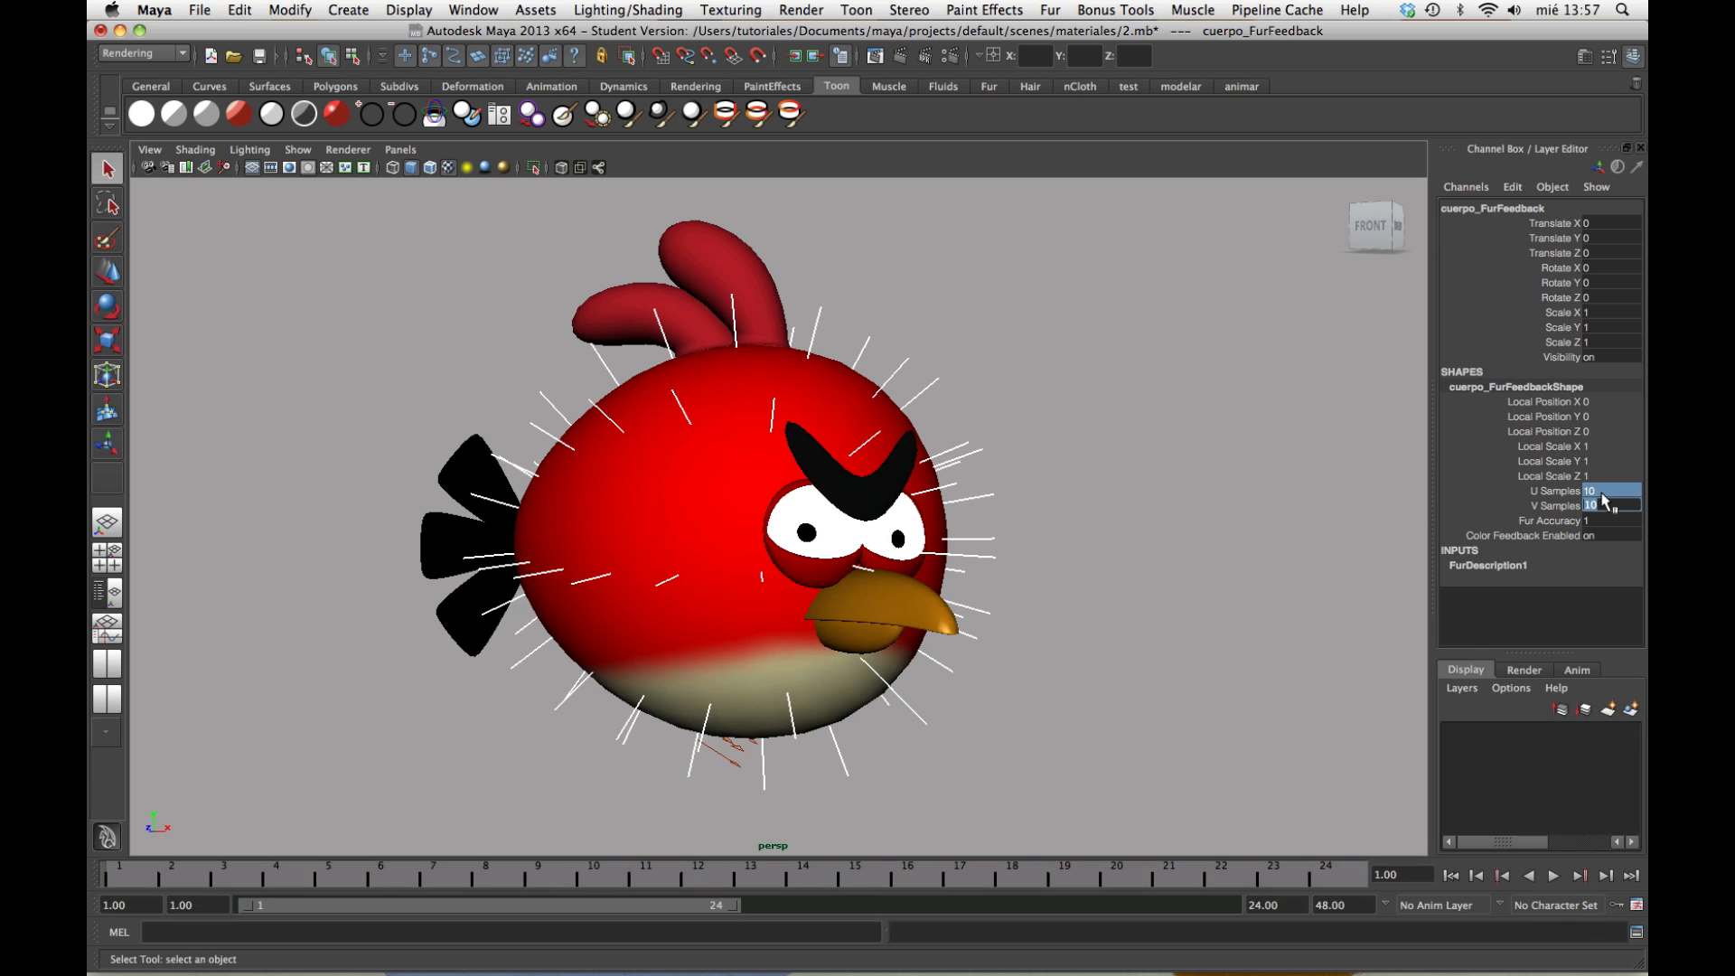
# Render the frame again to check the fur with the reduced samples, and close the render window
pyautogui.click(1087, 299)
pyautogui.click(900, 58)
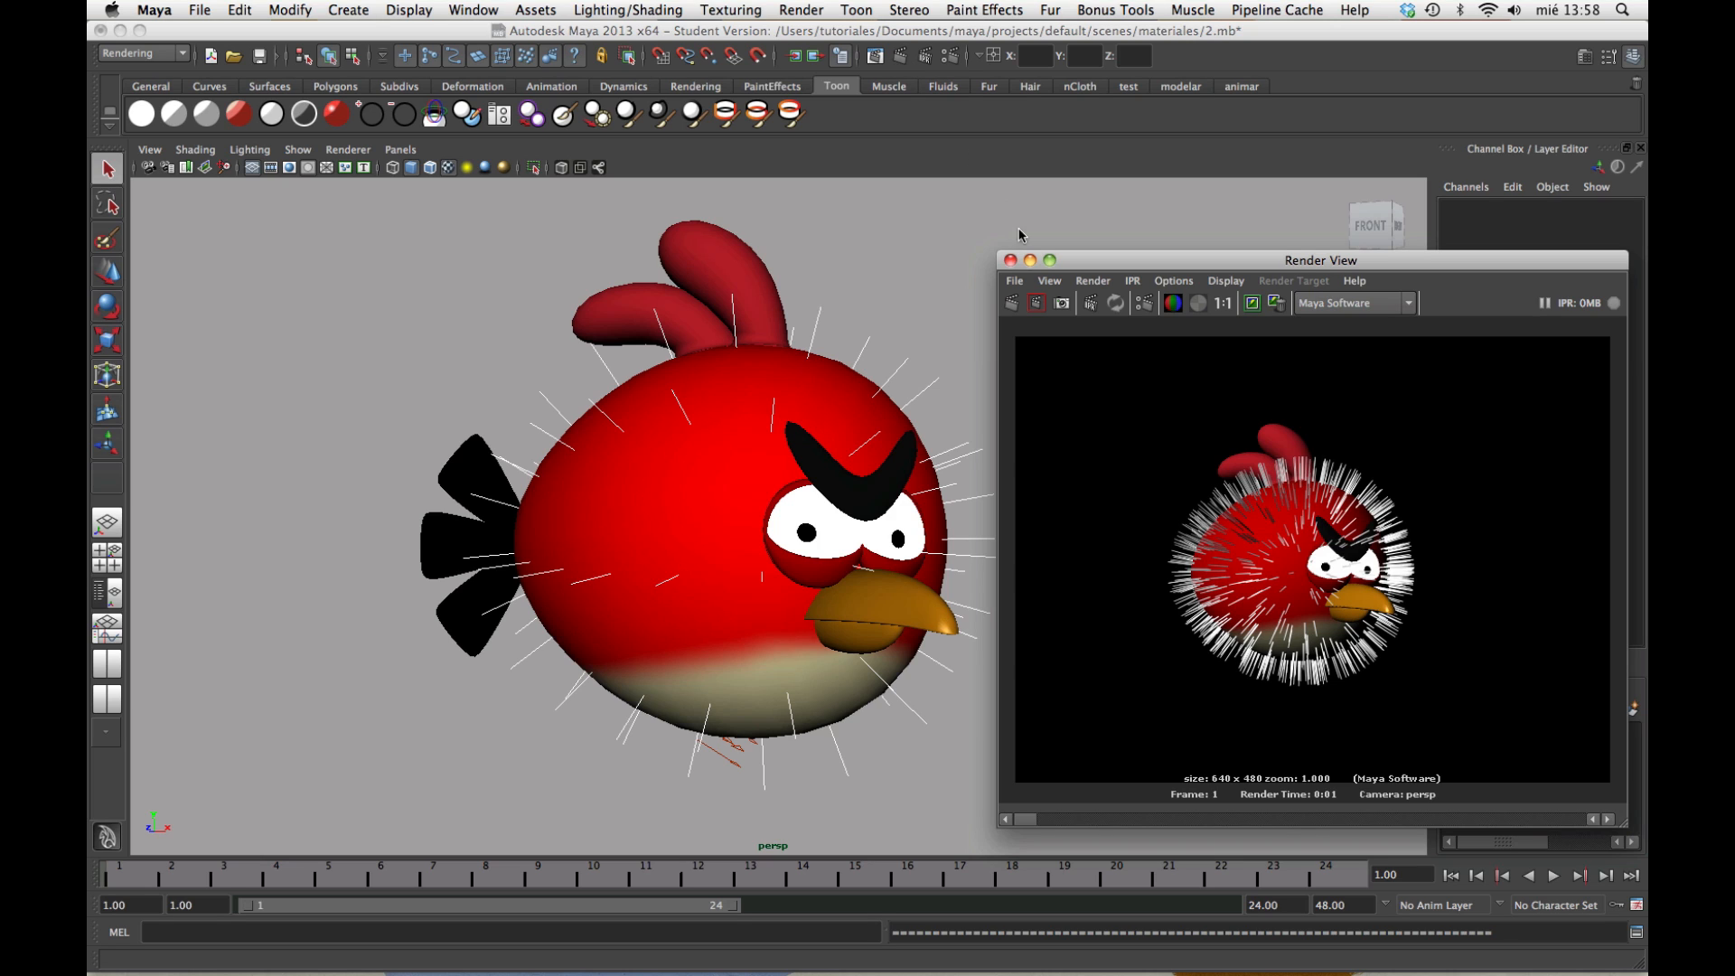
pyautogui.click(1011, 259)
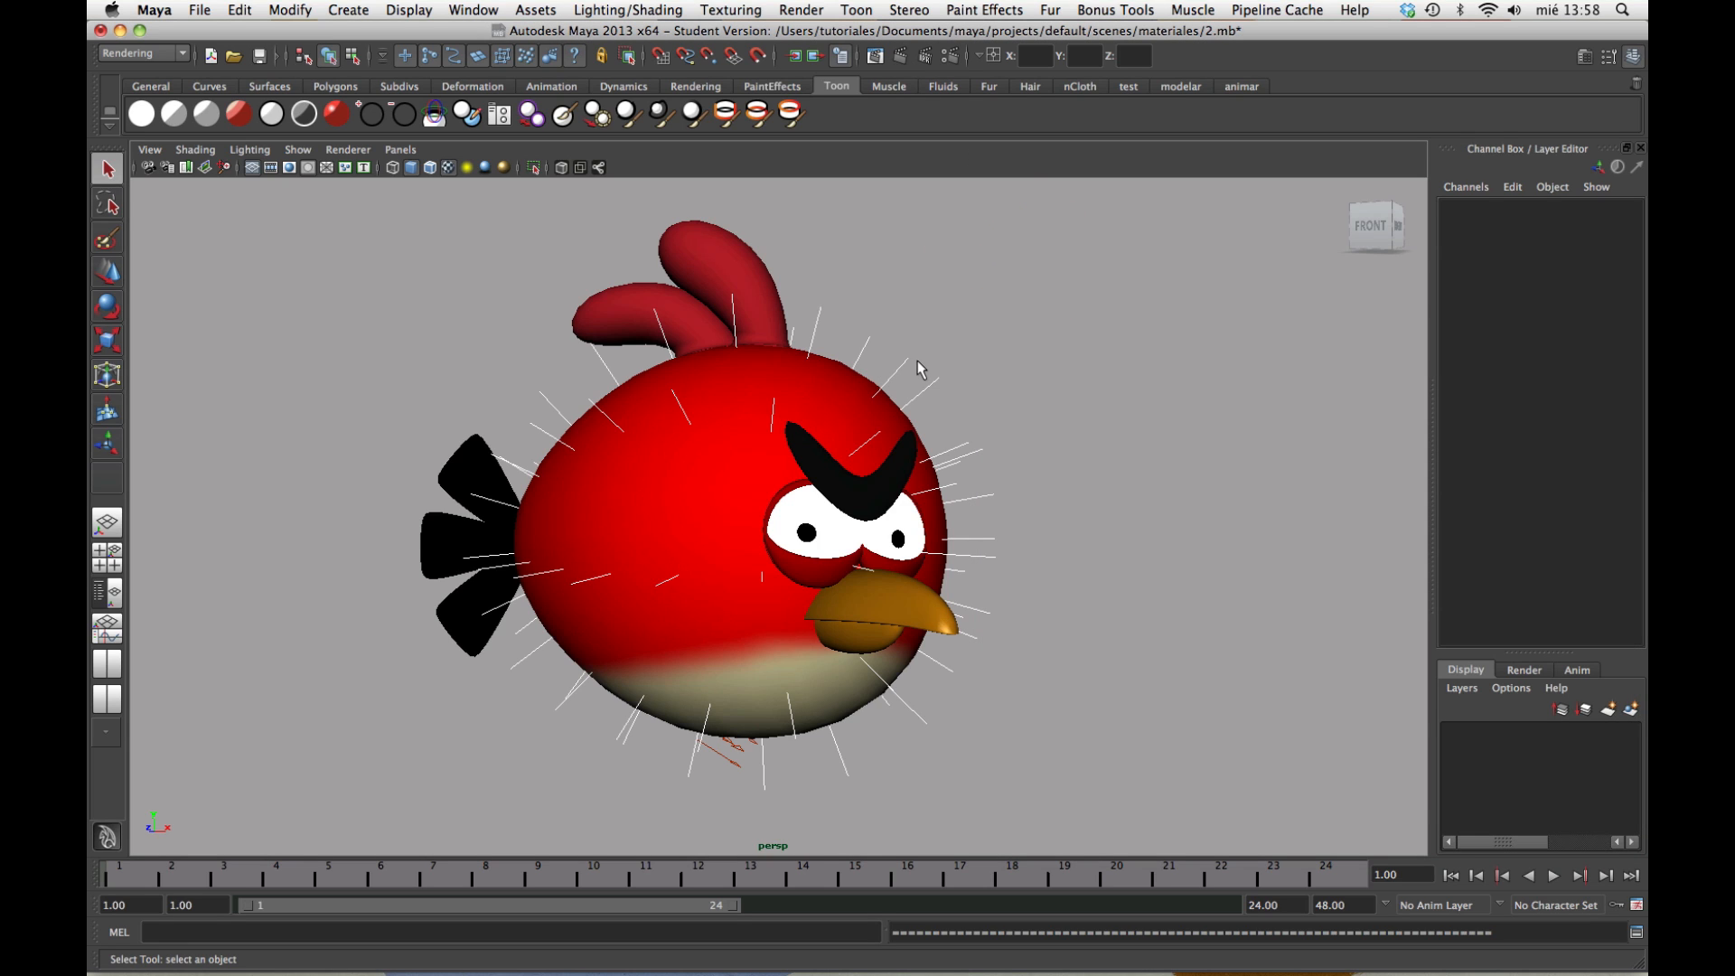
# Try a Fur Accuracy of 0 on the body's fur feedback and set it back to 1
pyautogui.click(999, 460)
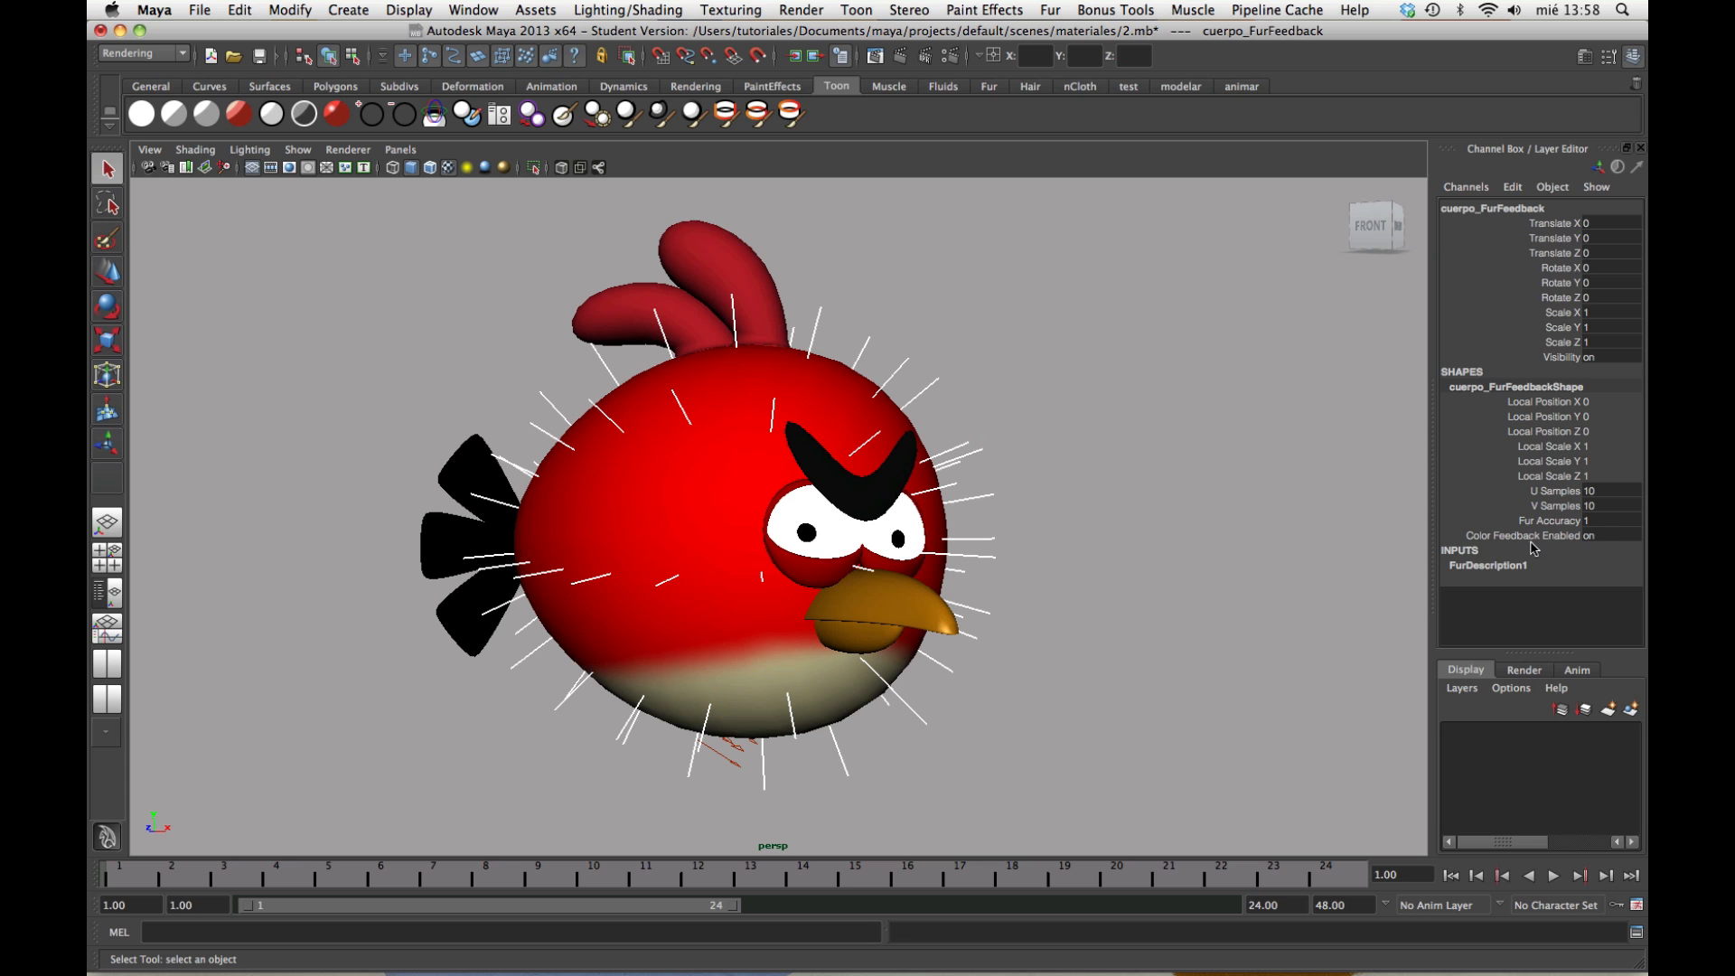
pyautogui.doubleClick(1598, 526)
pyautogui.write('0')
pyautogui.press('Return')
pyautogui.write('1')
pyautogui.press('Return')
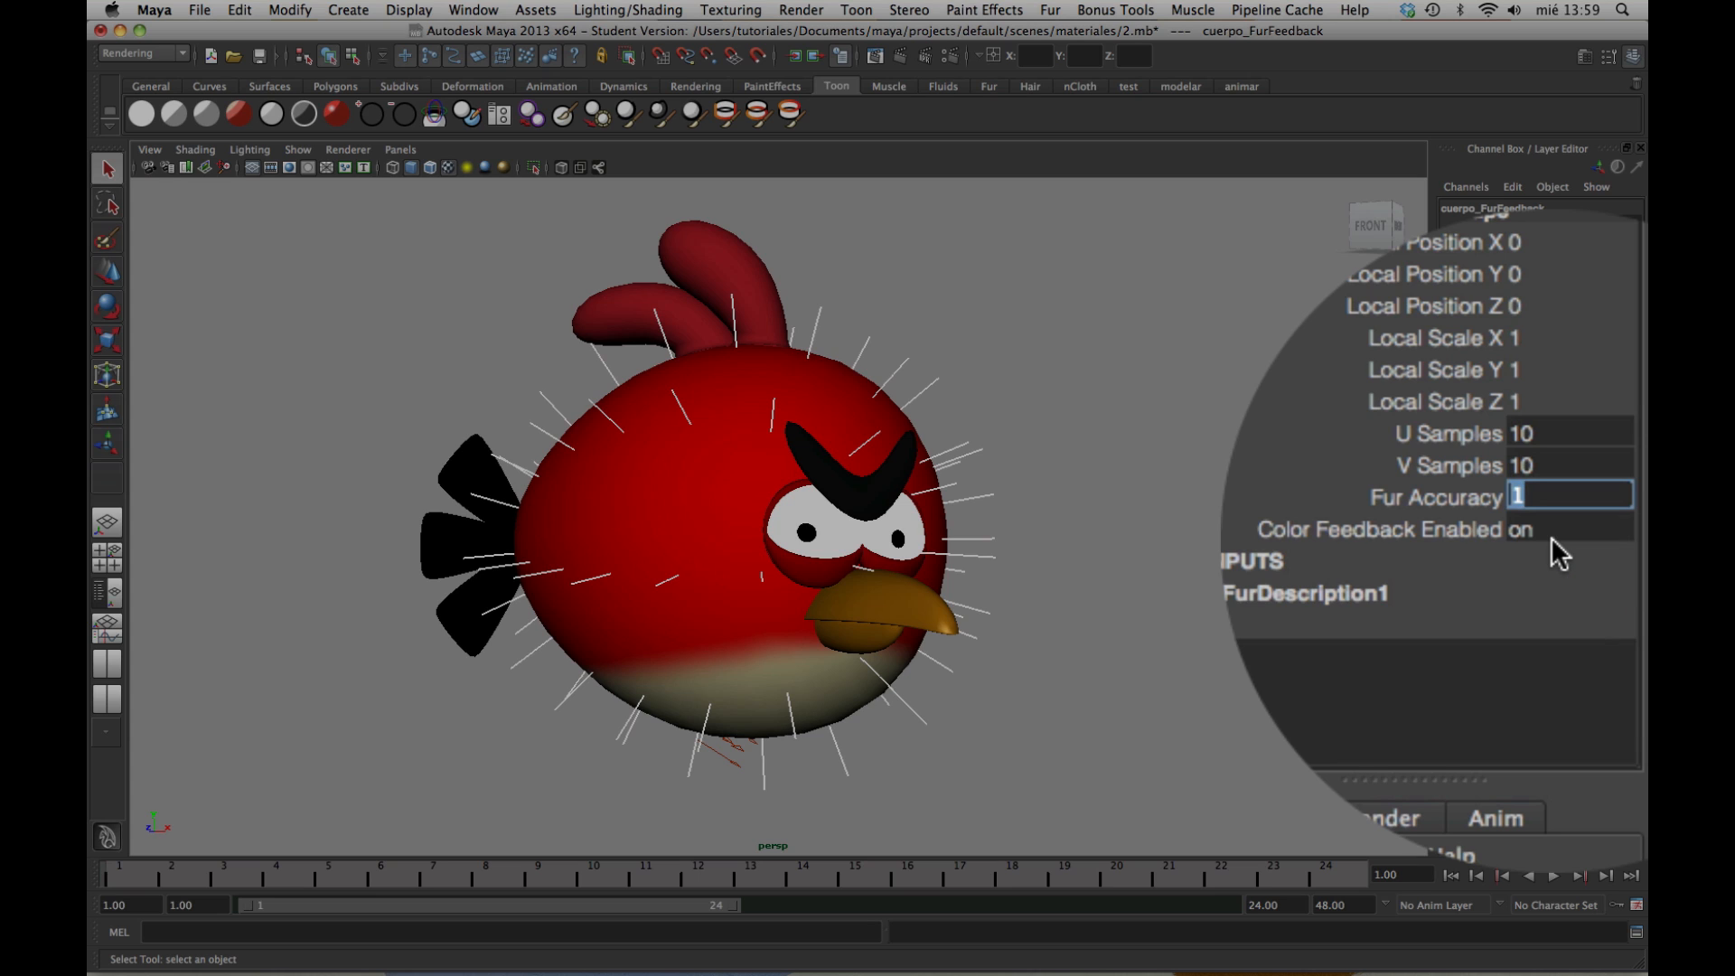
# Turn off Color Feedback Enabled for the body's fur feedback and deselect it
pyautogui.click(1567, 535)
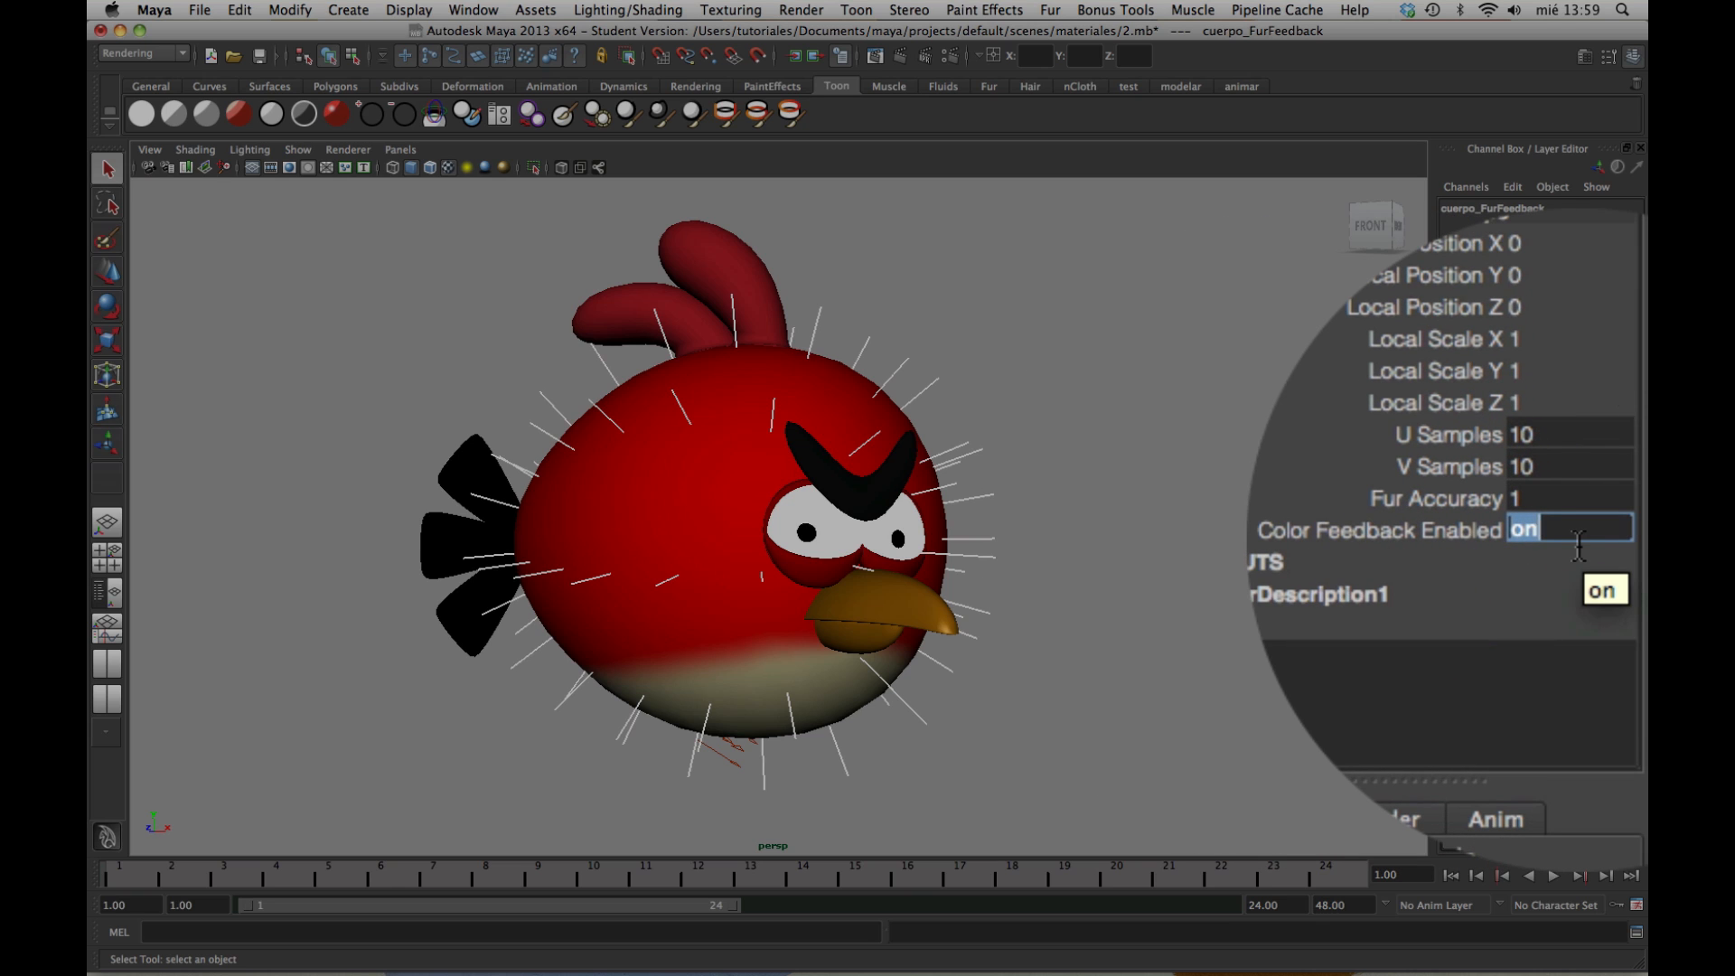
pyautogui.write('0')
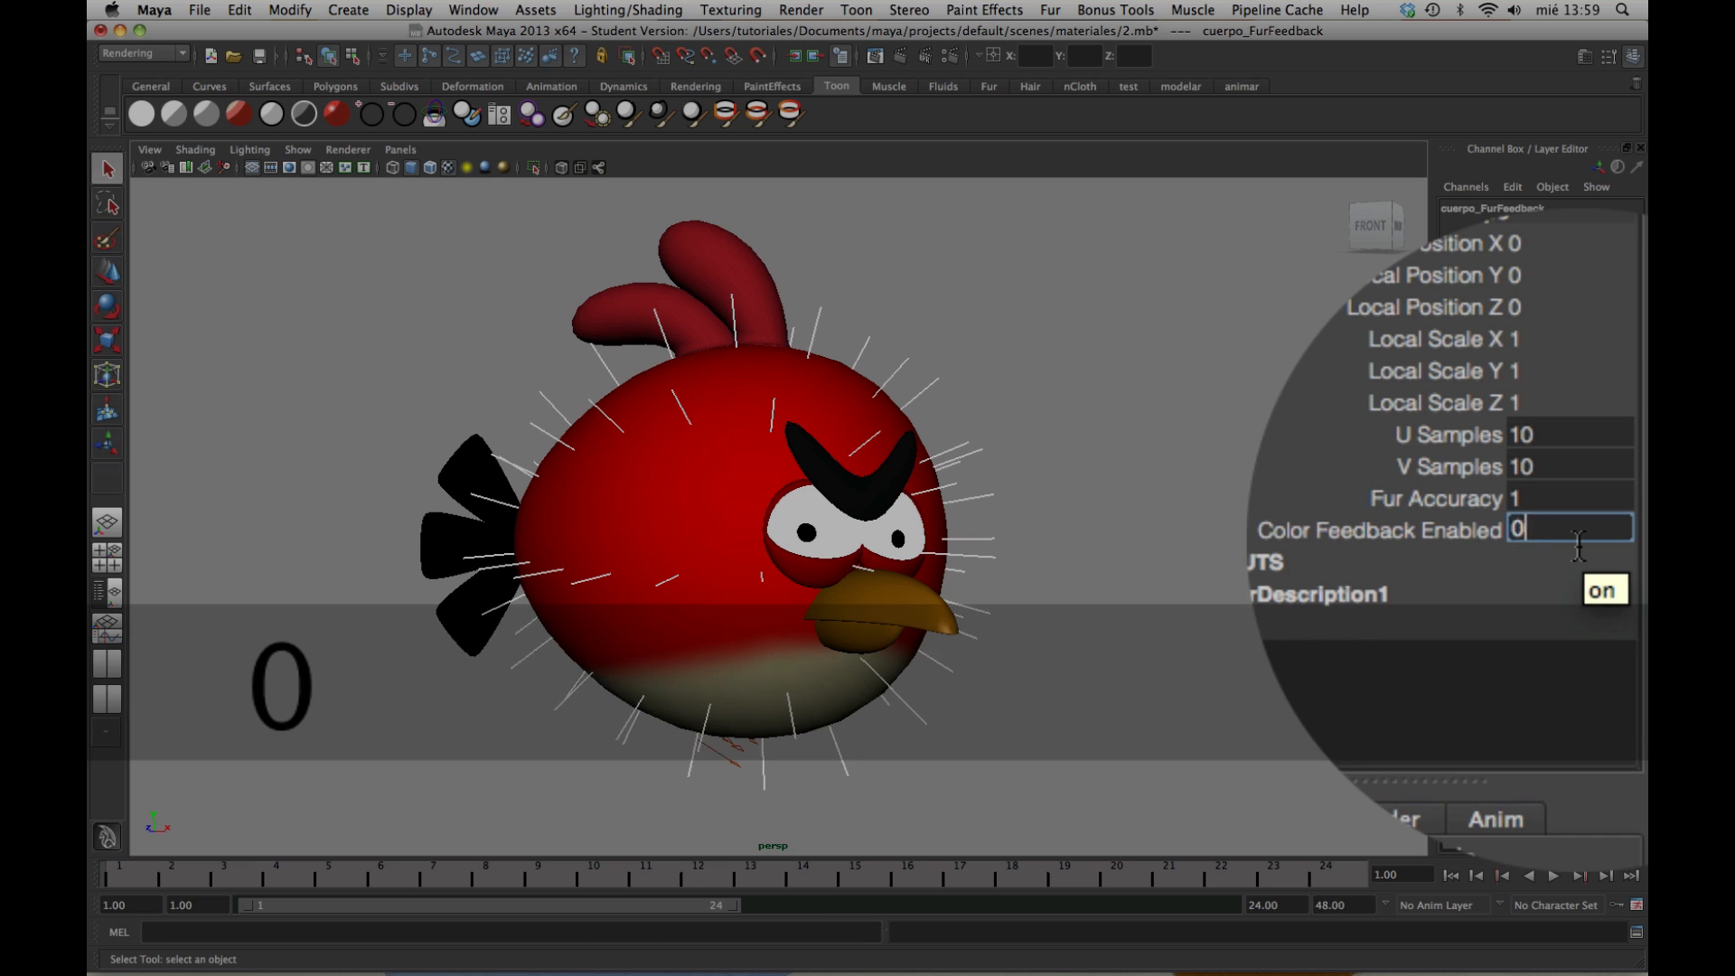
pyautogui.press('Return')
pyautogui.click(1269, 540)
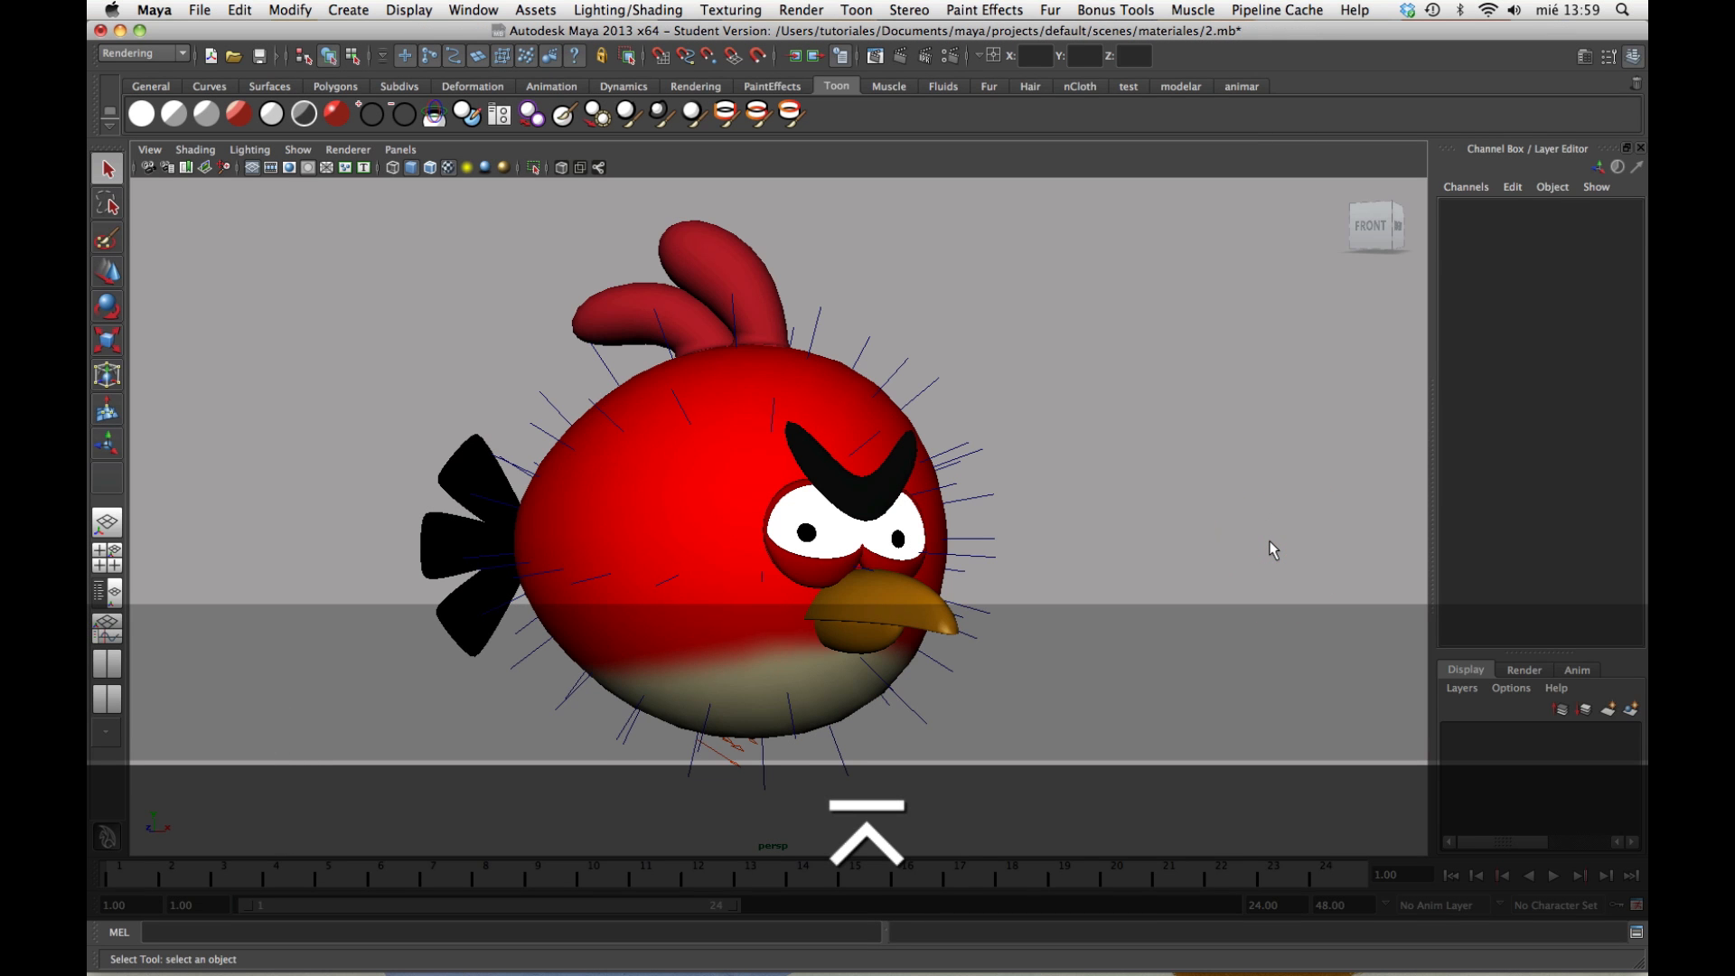
# Turn Color Feedback Enabled back on for the body's fur feedback and clear the selection
pyautogui.click(992, 547)
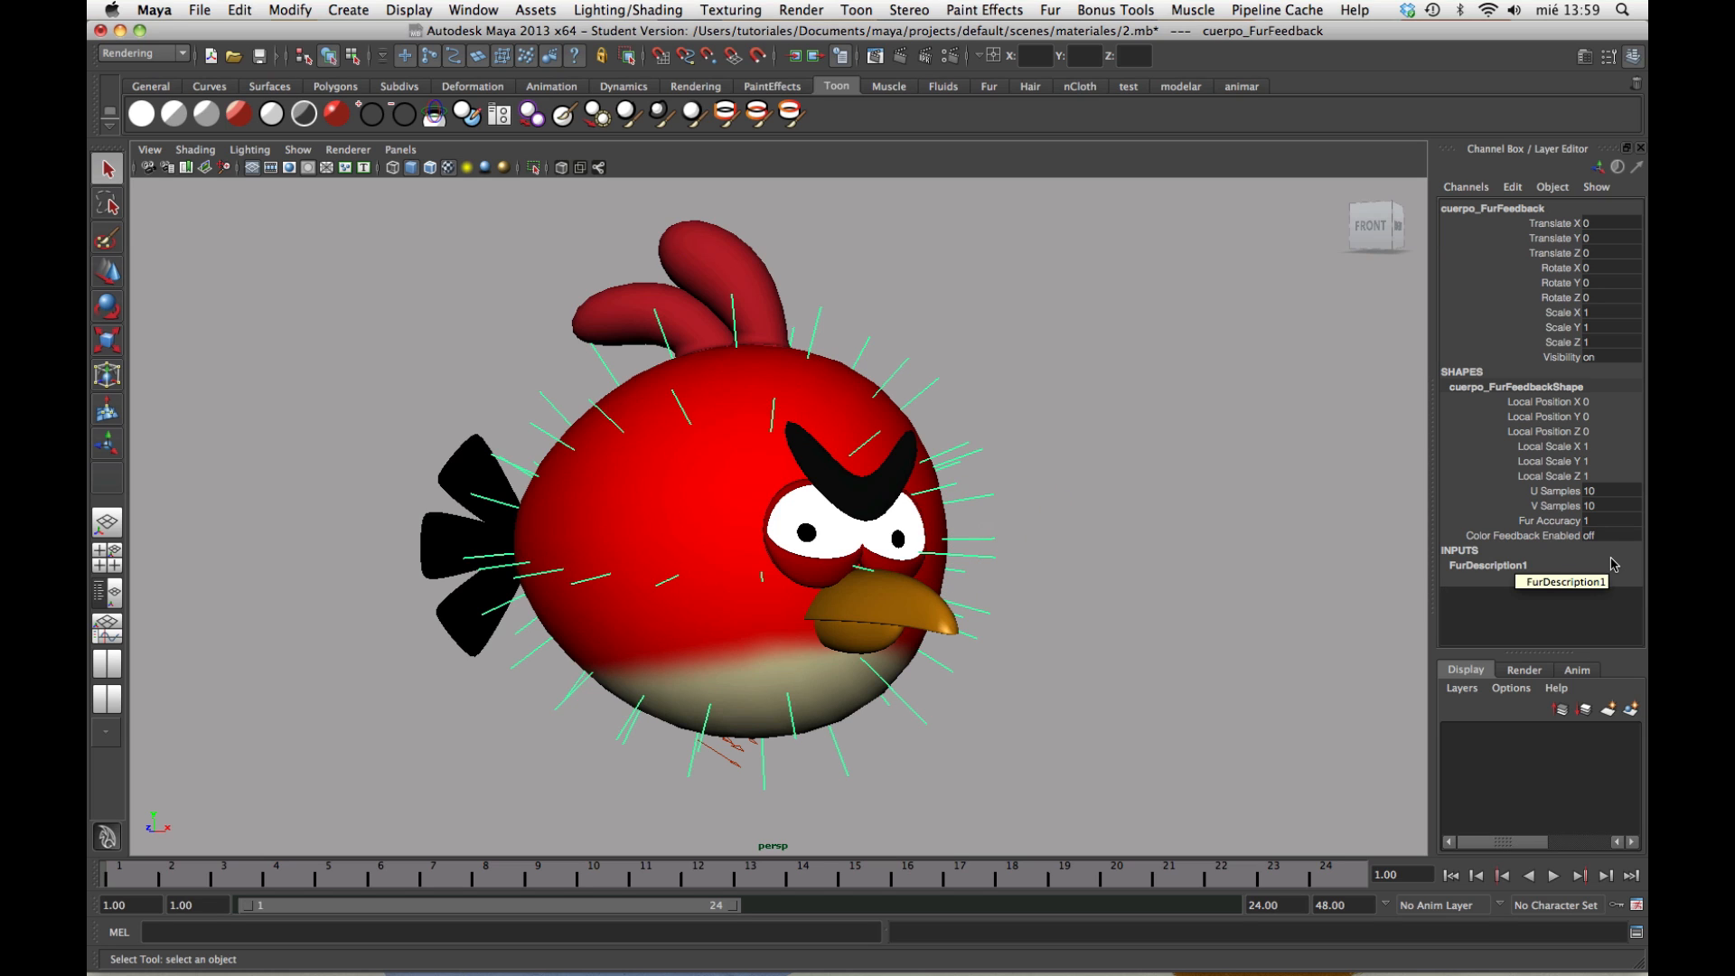
pyautogui.click(1592, 535)
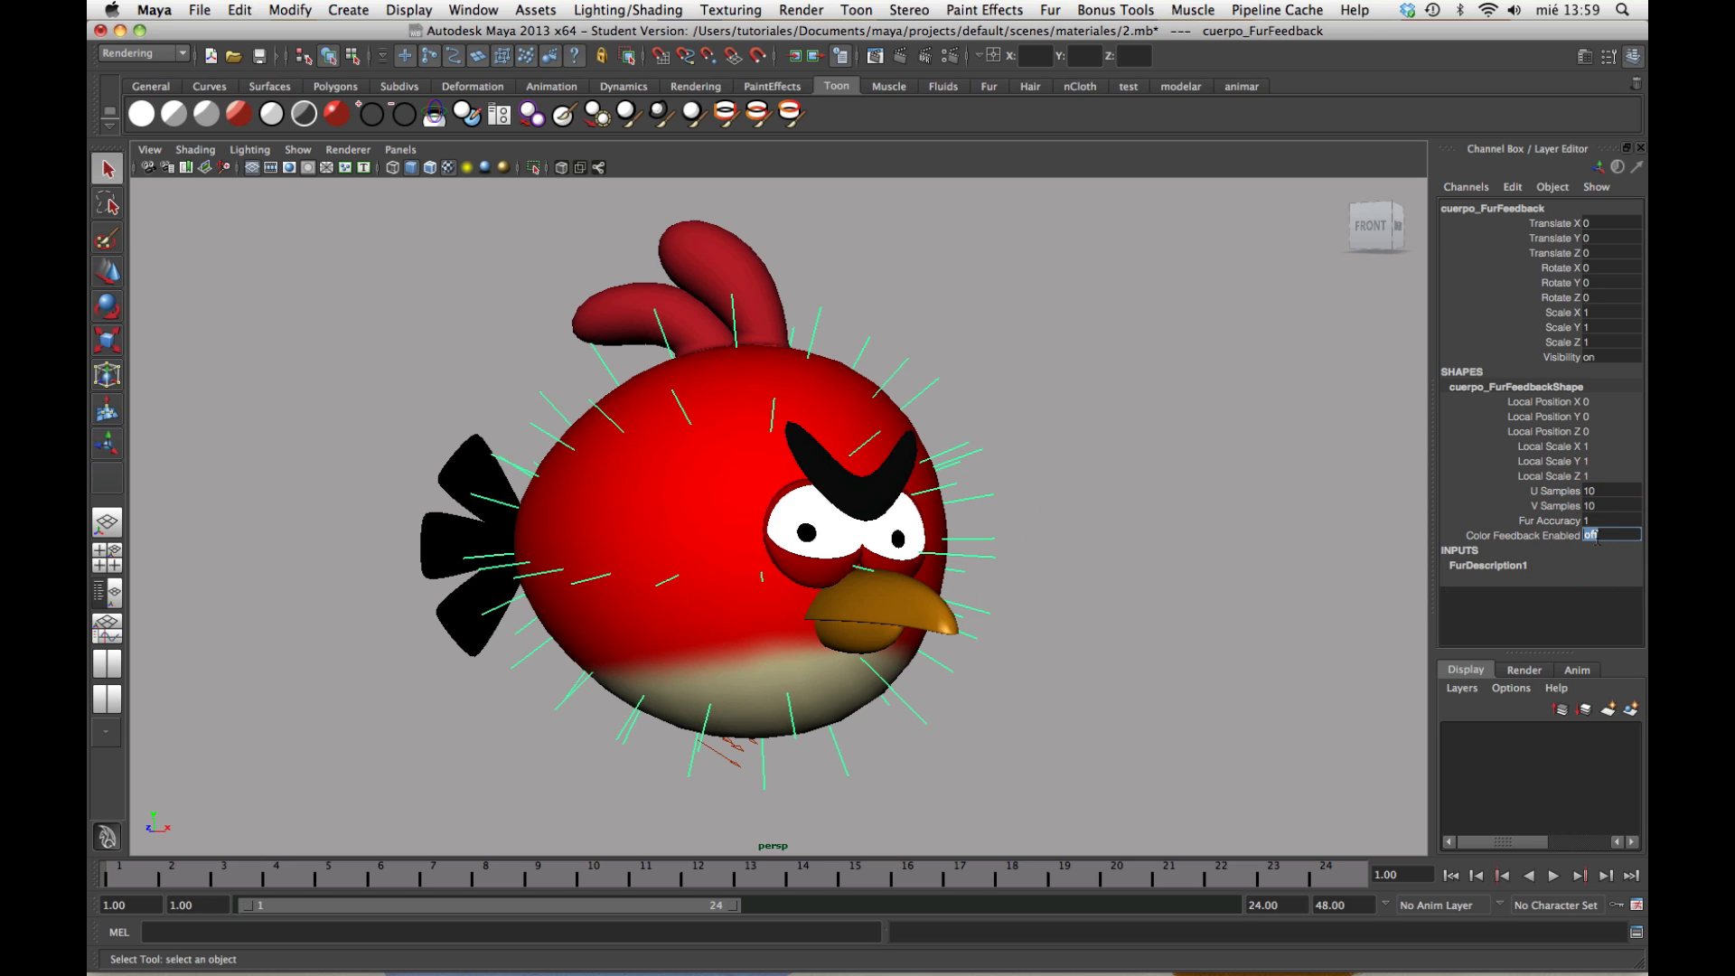
pyautogui.write('1')
pyautogui.press('Return')
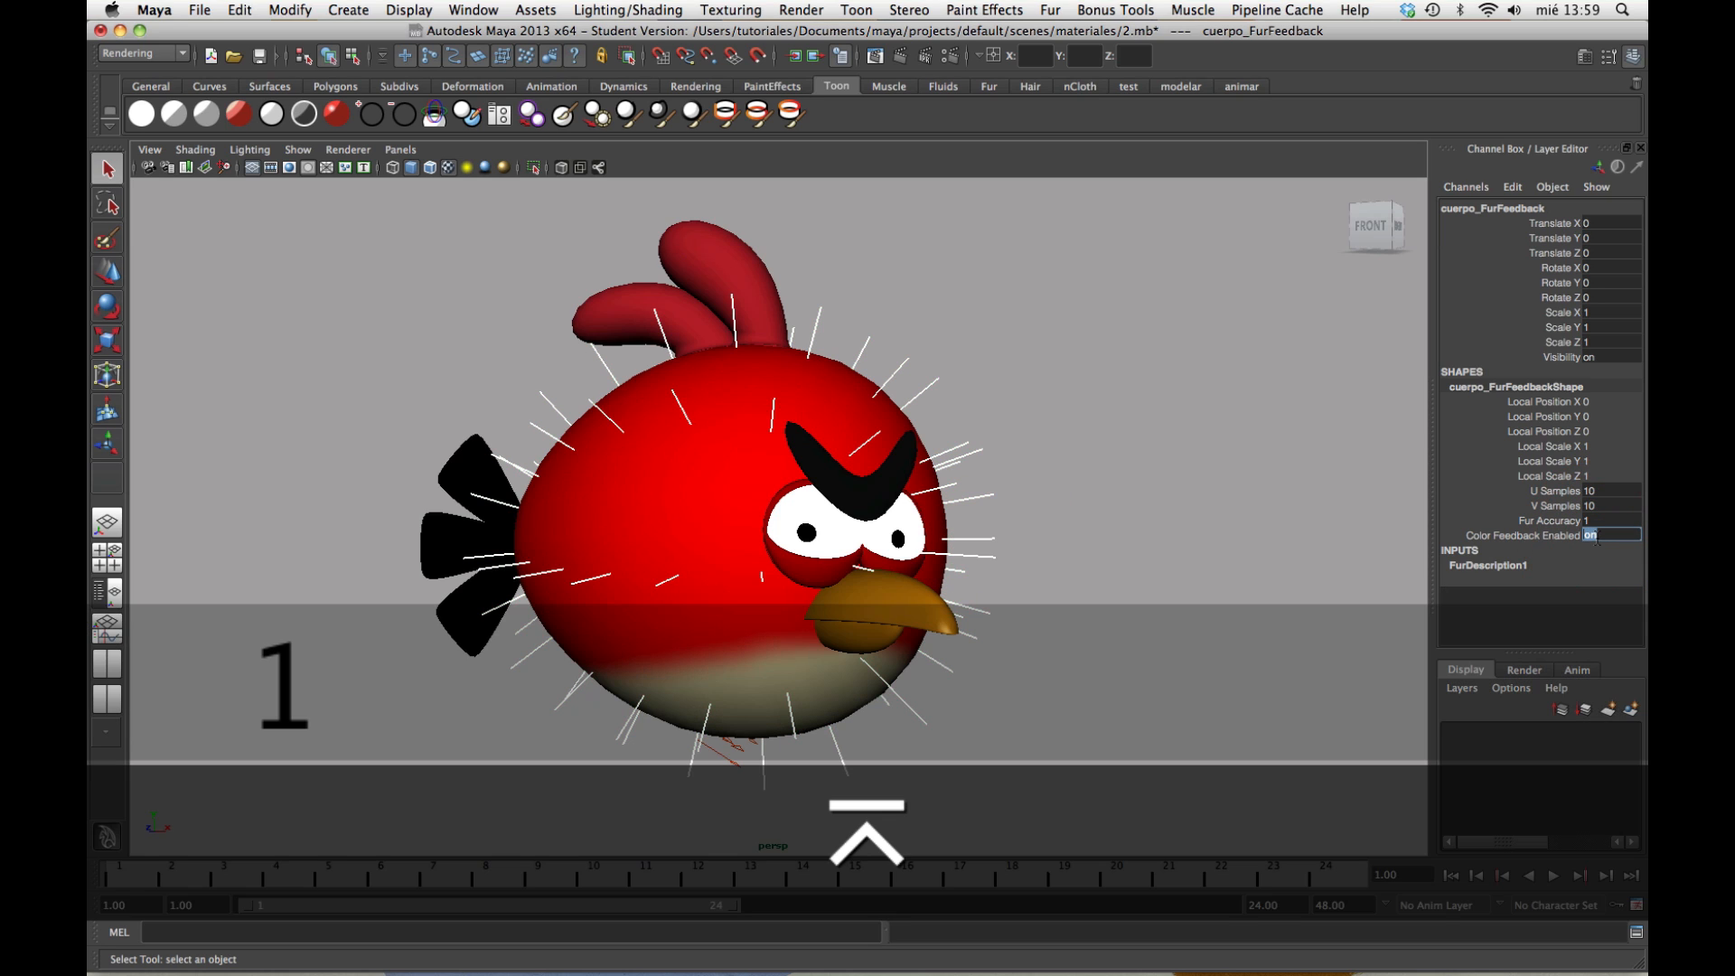
pyautogui.click(1224, 558)
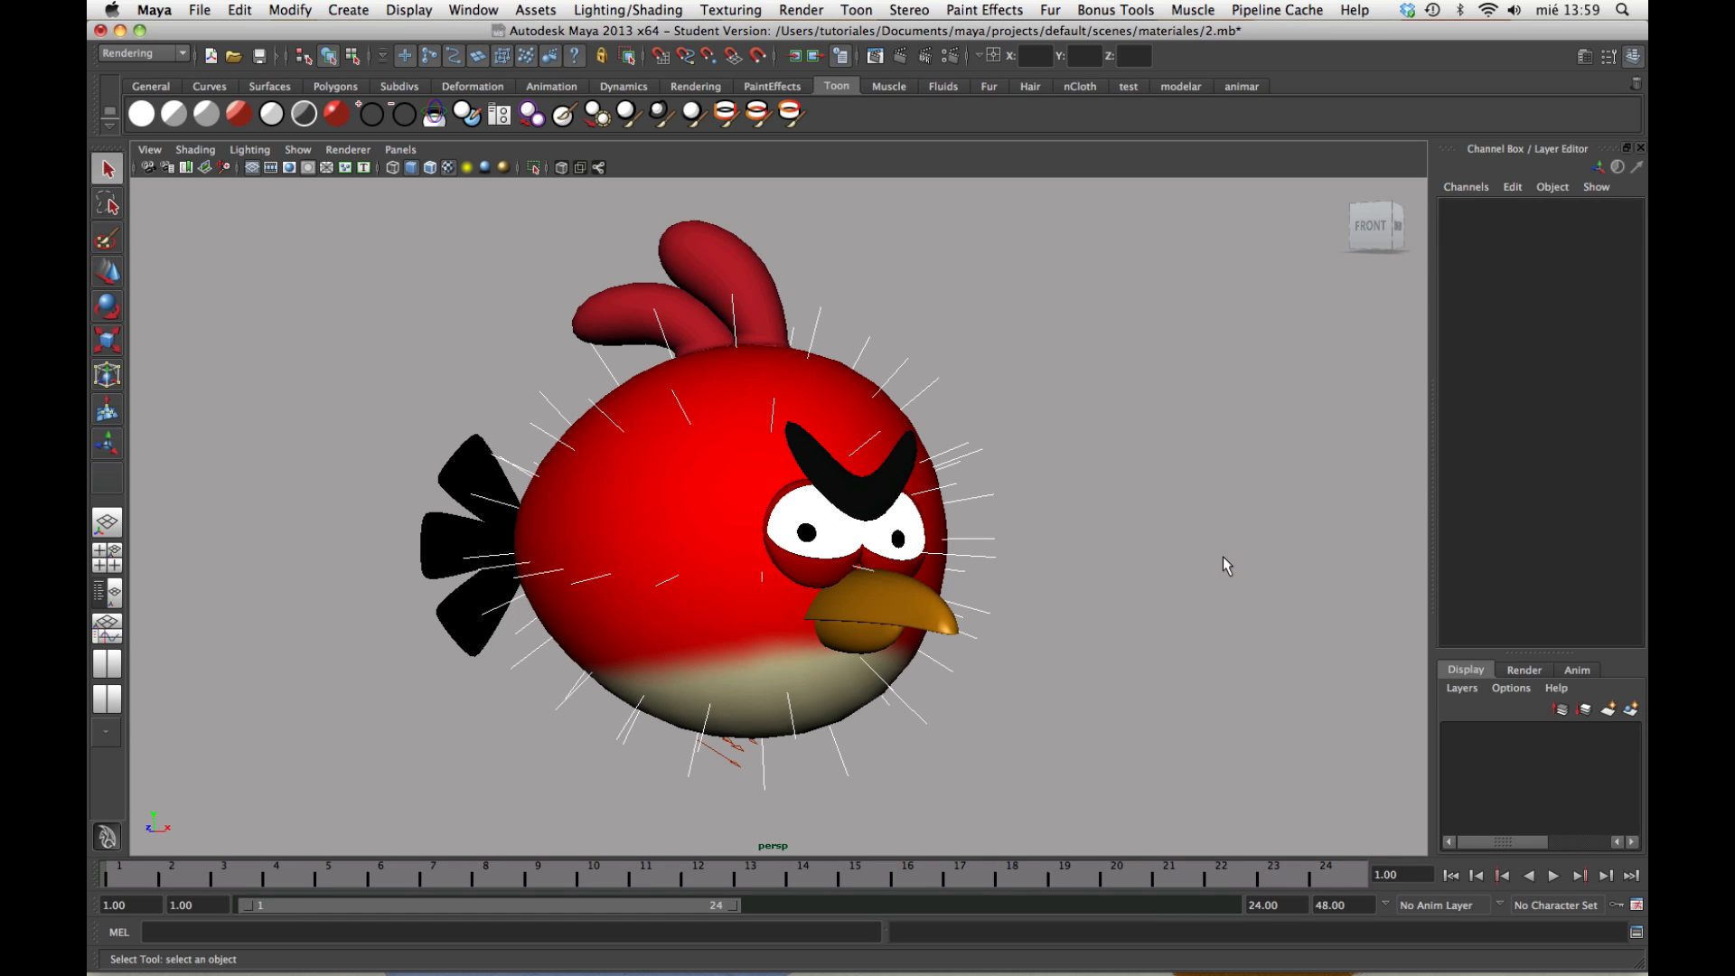
# Rename the fur feedback's FurDescription1 input node to peluche and deselect the fur
pyautogui.click(1017, 489)
pyautogui.click(1021, 527)
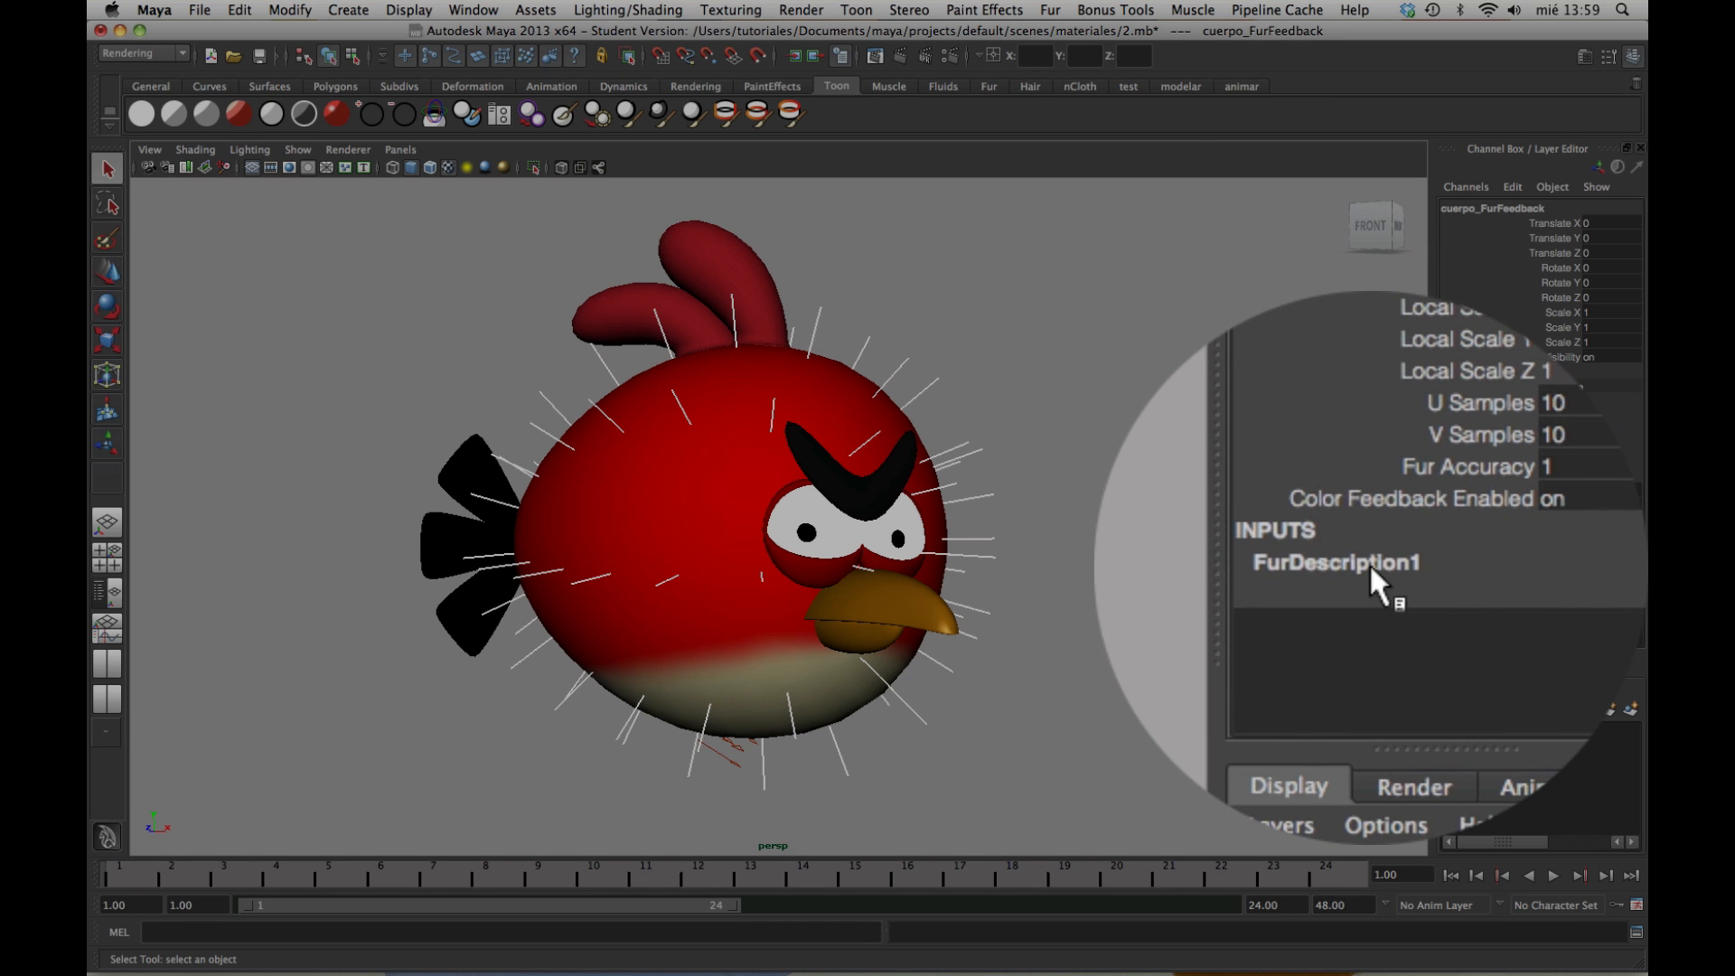
pyautogui.click(1368, 562)
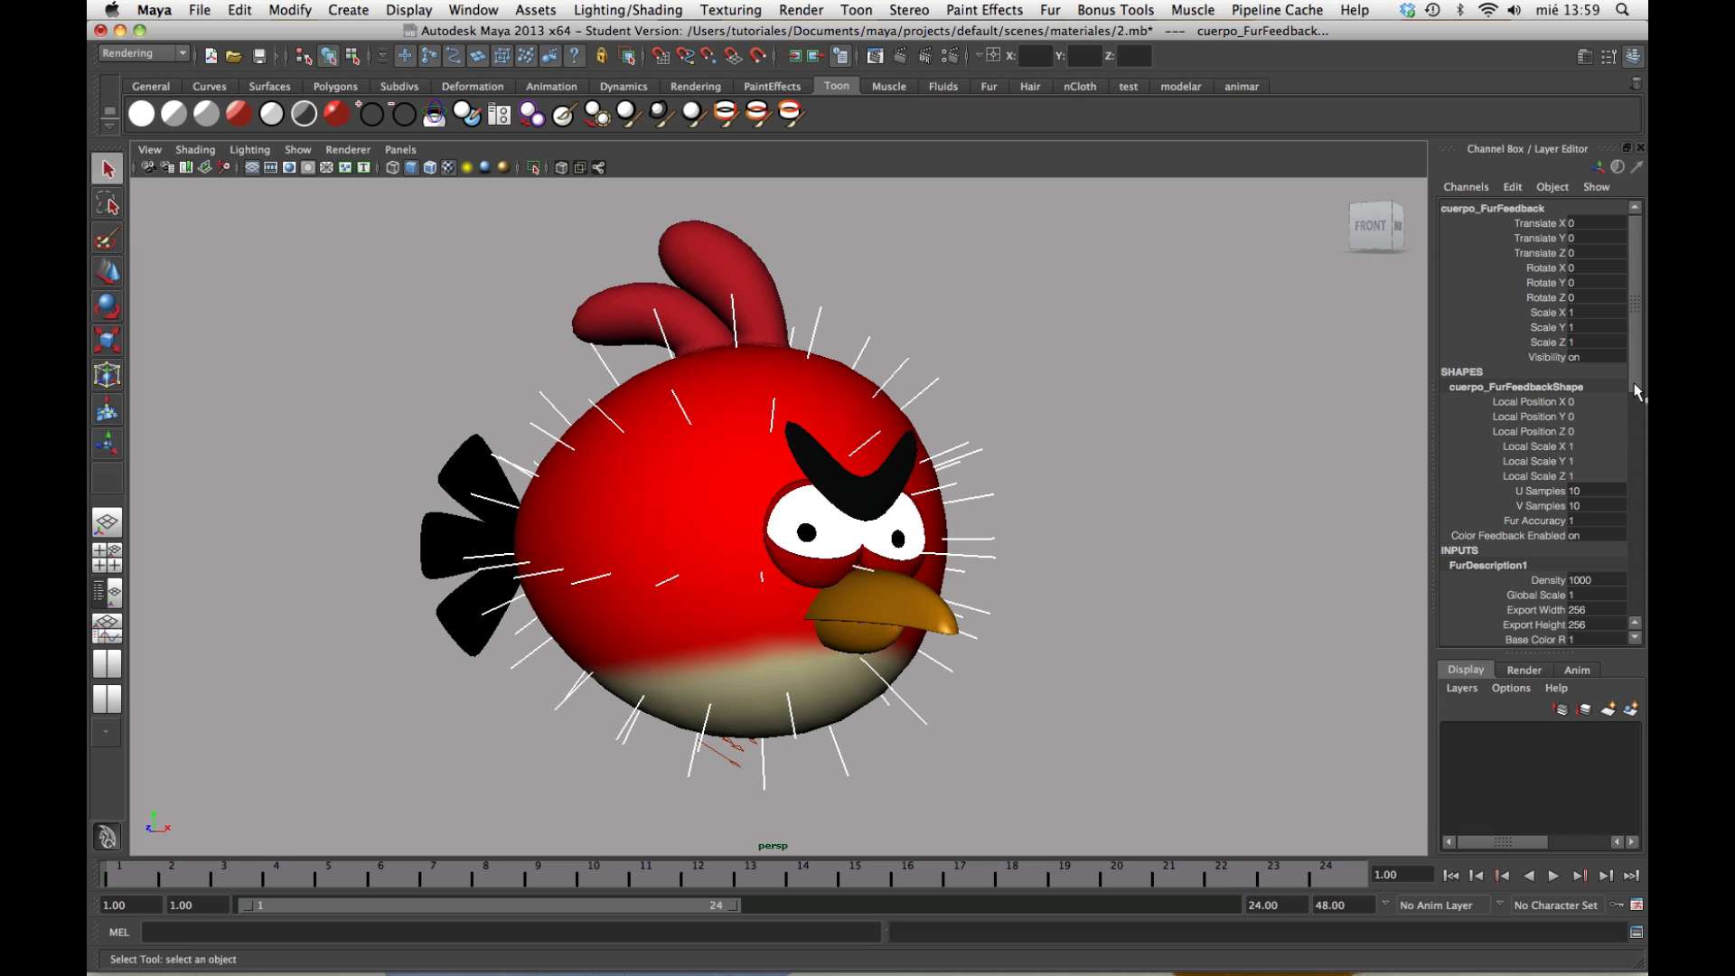
pyautogui.moveTo(1637, 380); pyautogui.dragTo(1638, 433)
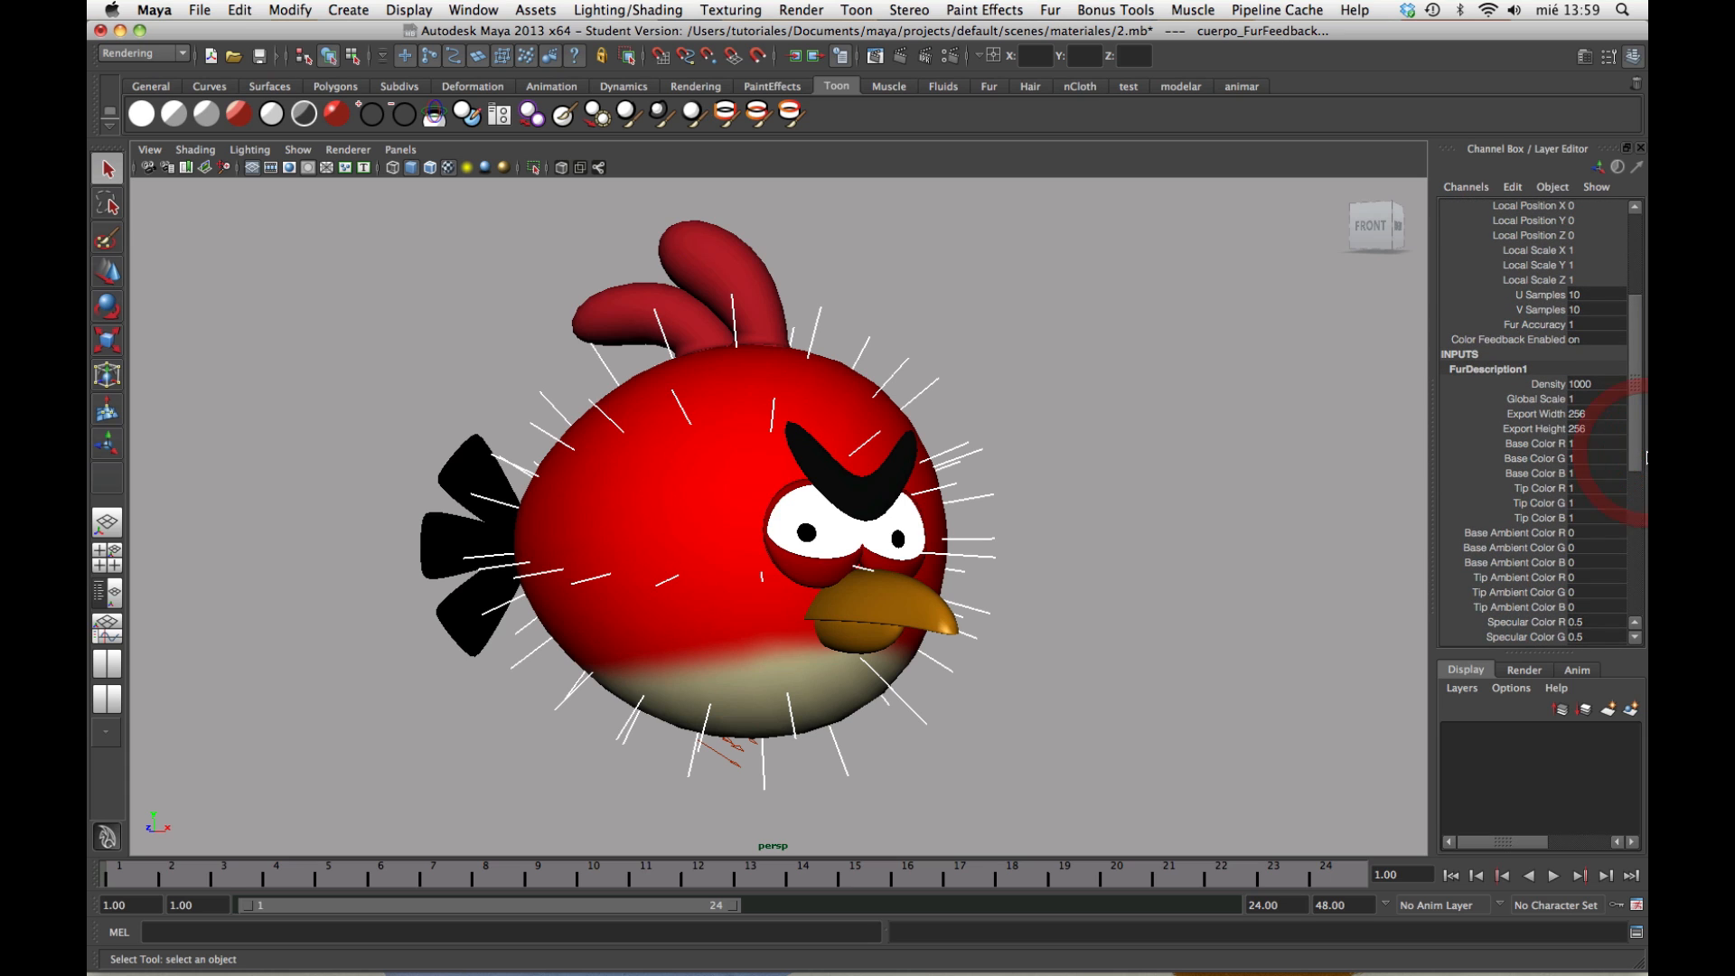
pyautogui.doubleClick(1473, 369)
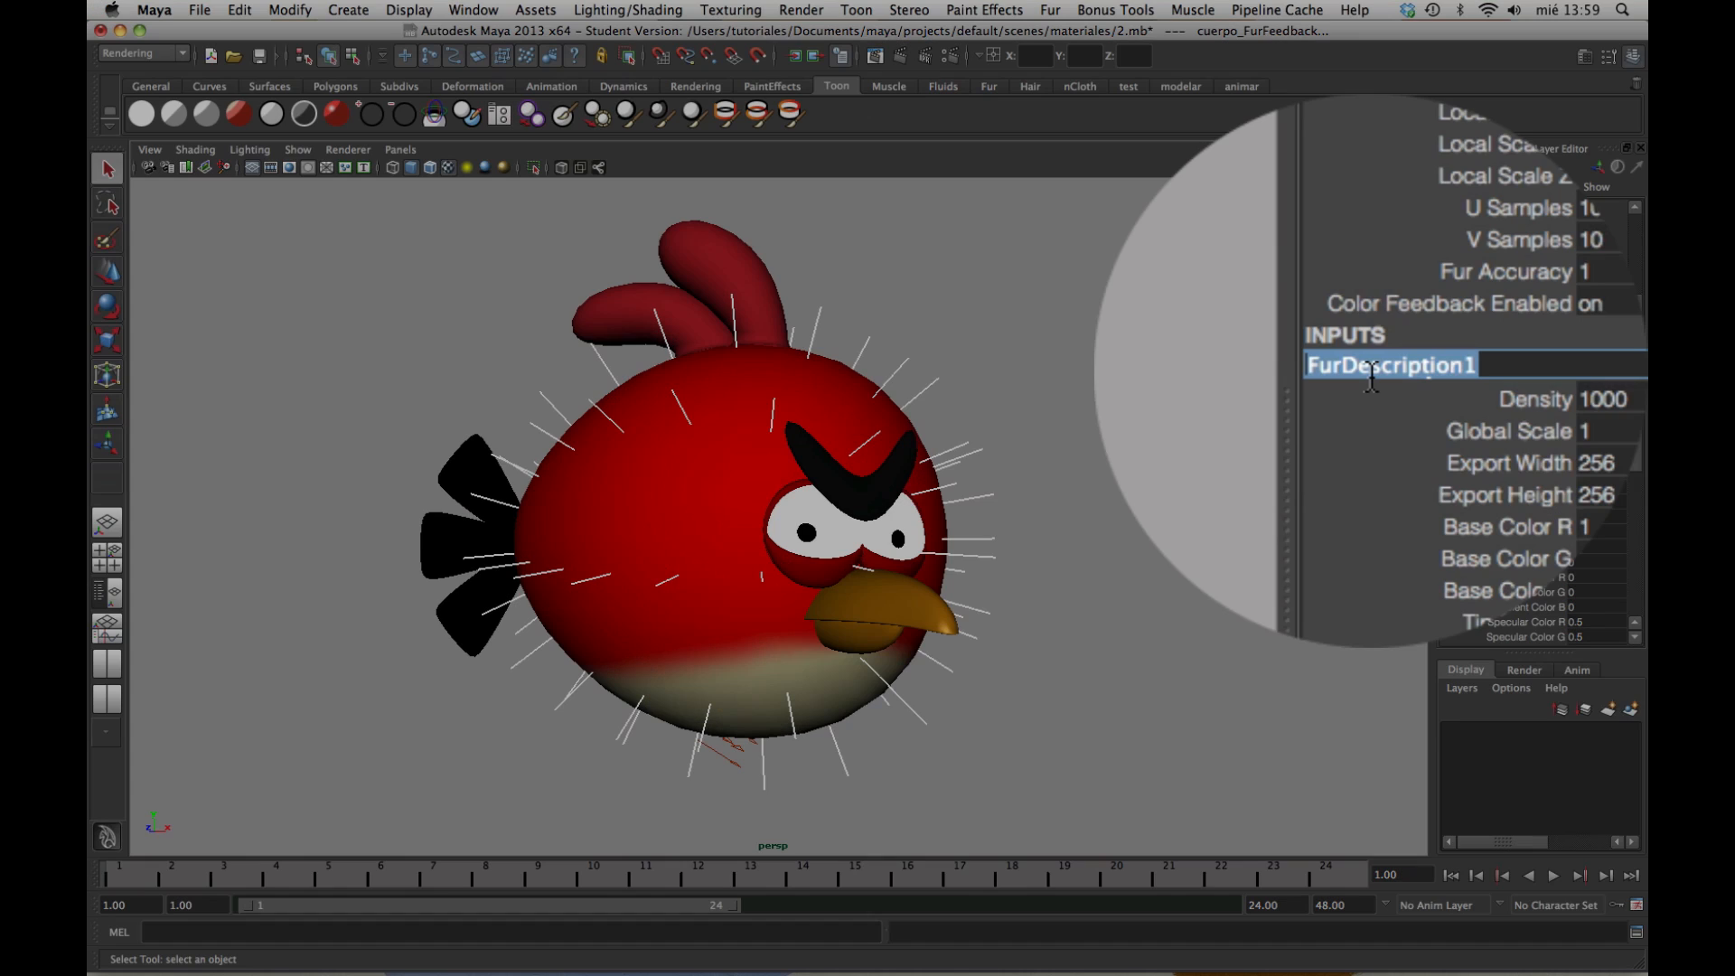
pyautogui.write('pel')
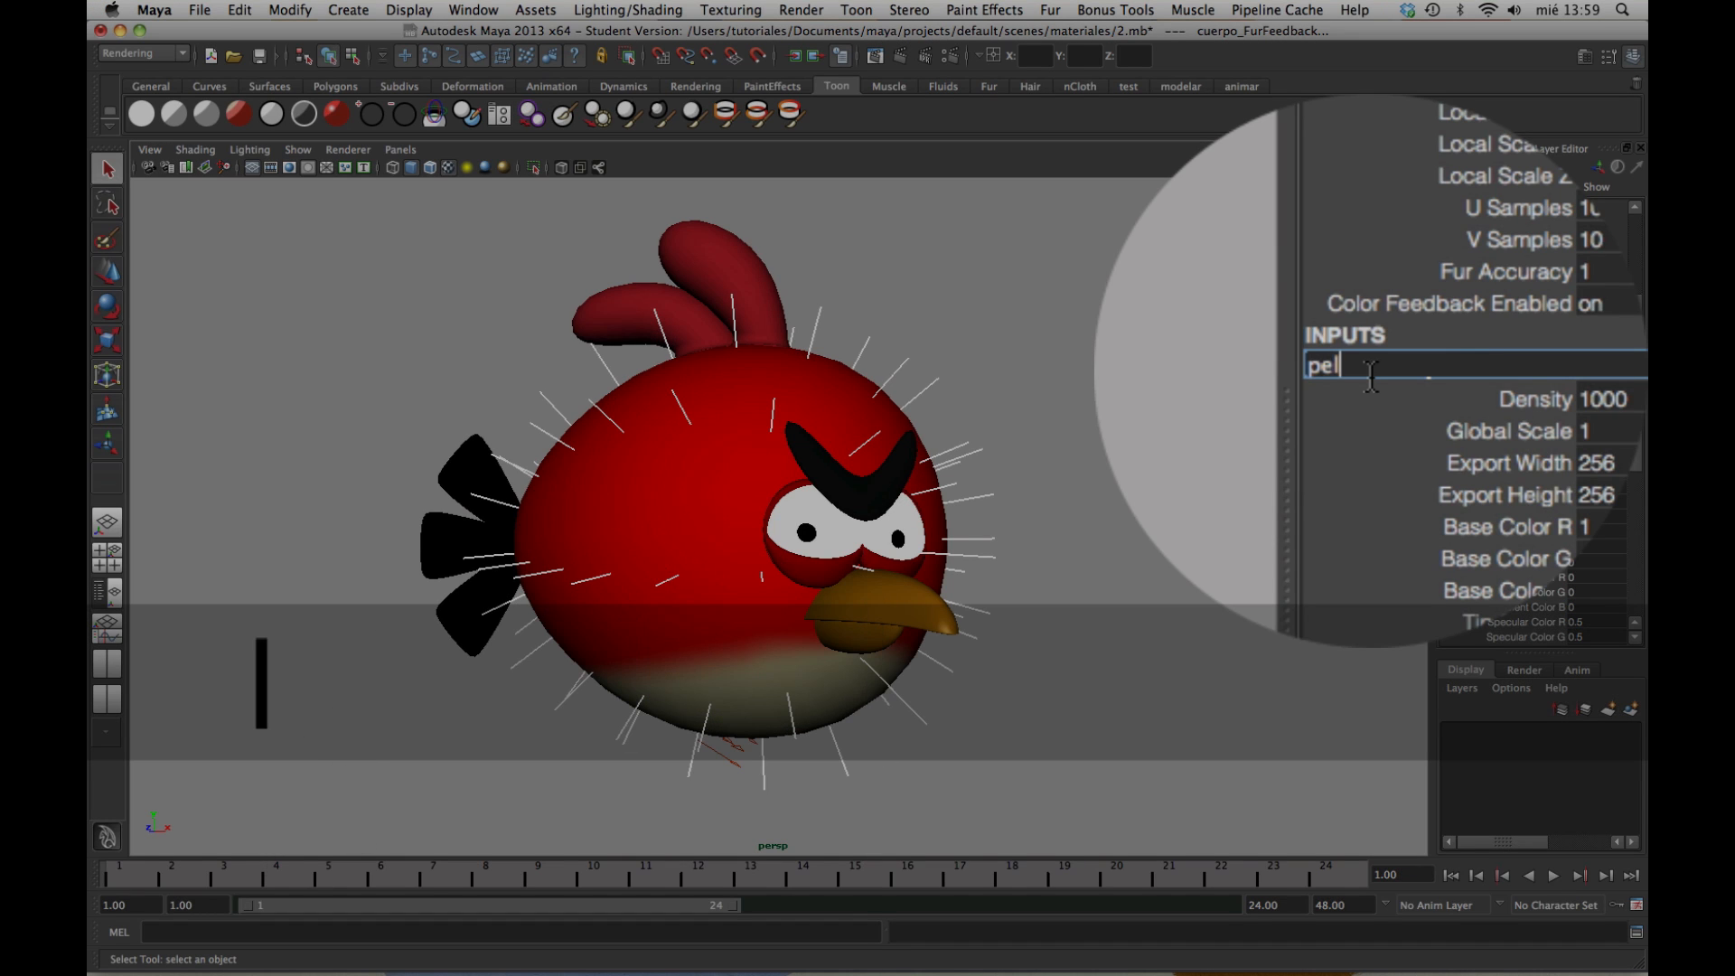
pyautogui.write('uche')
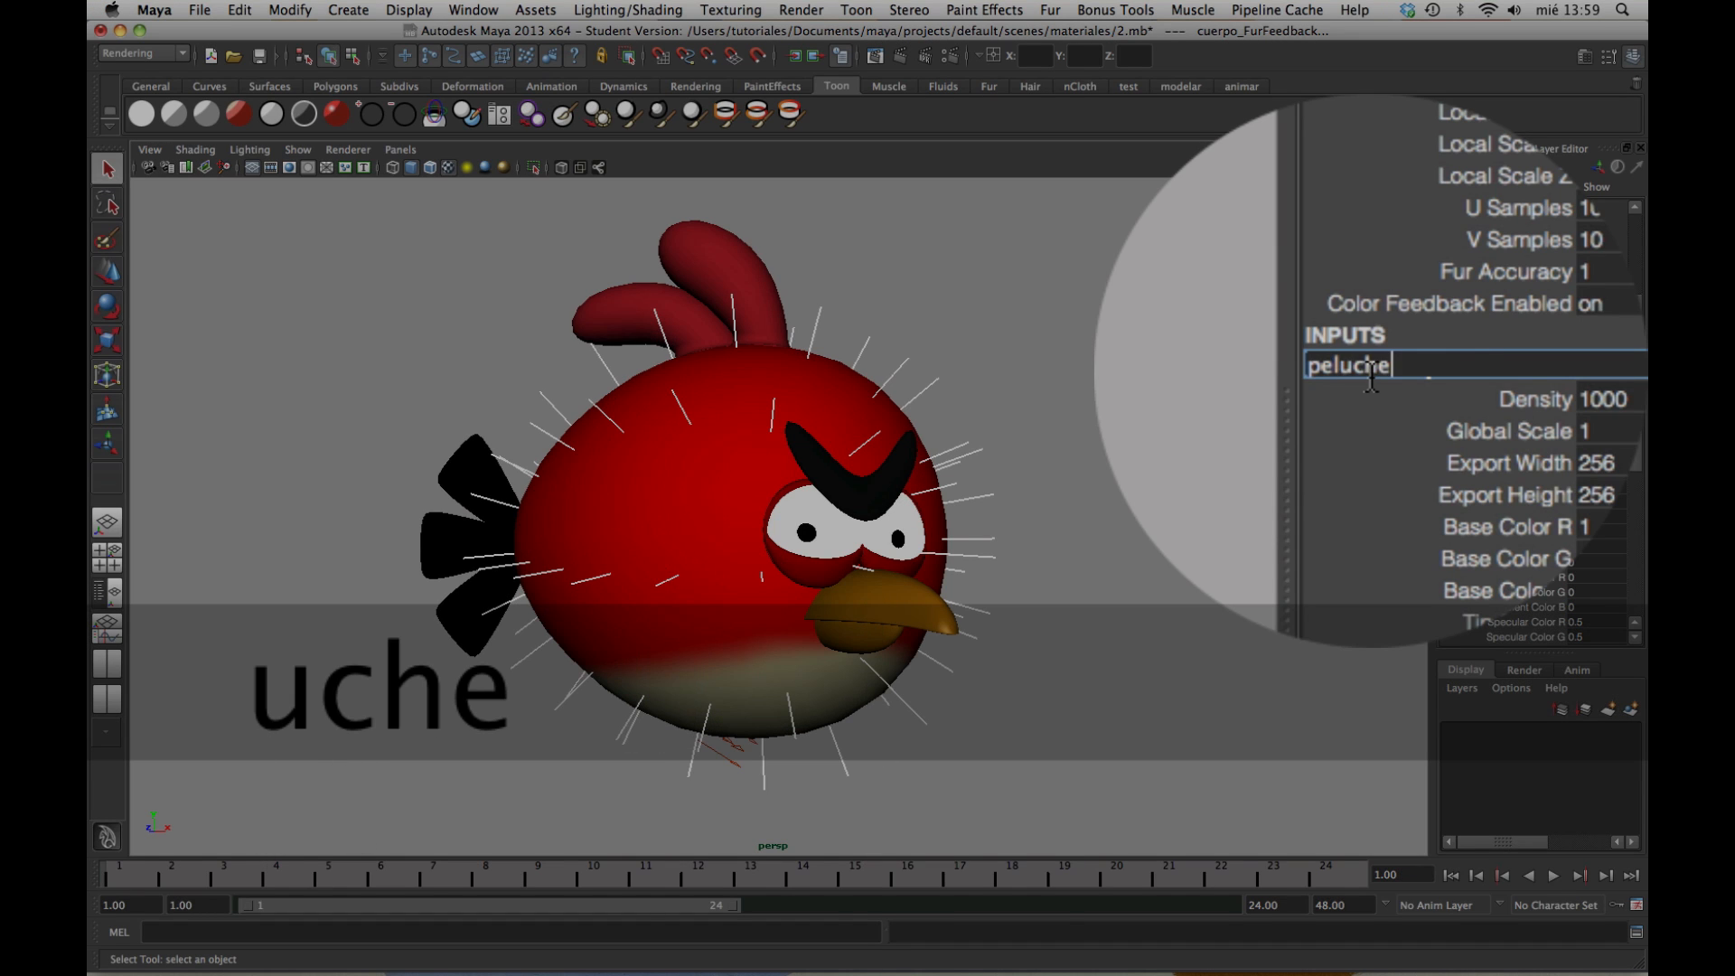
pyautogui.press('Return')
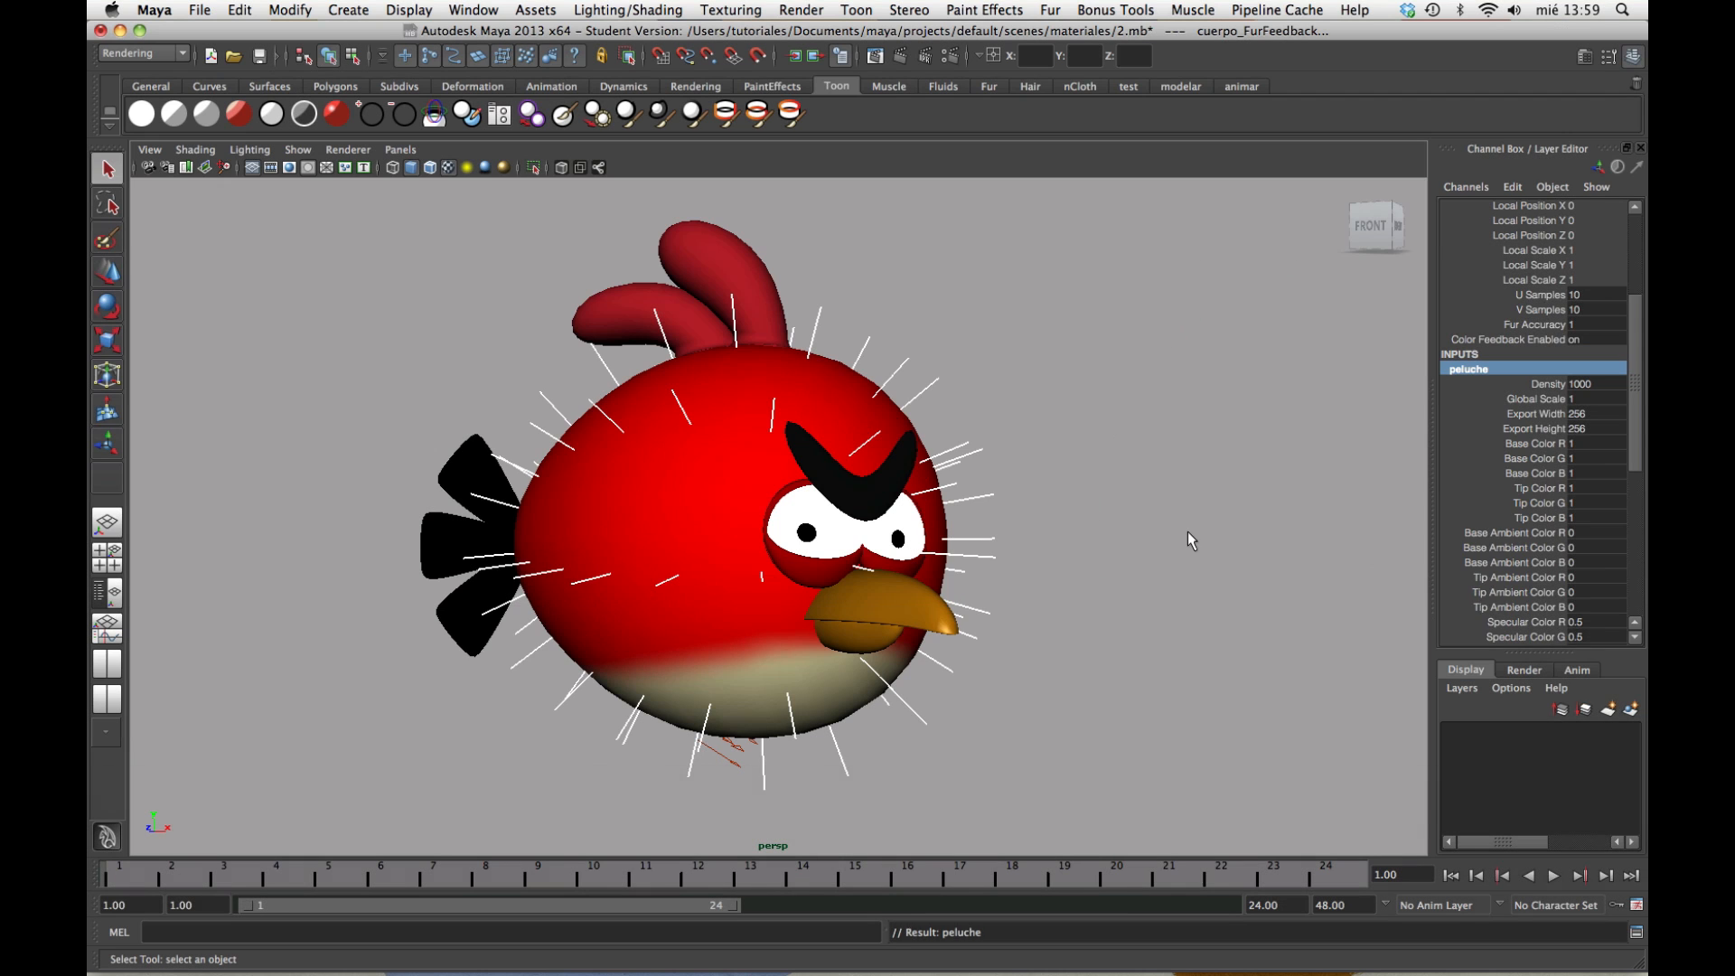
pyautogui.click(1187, 531)
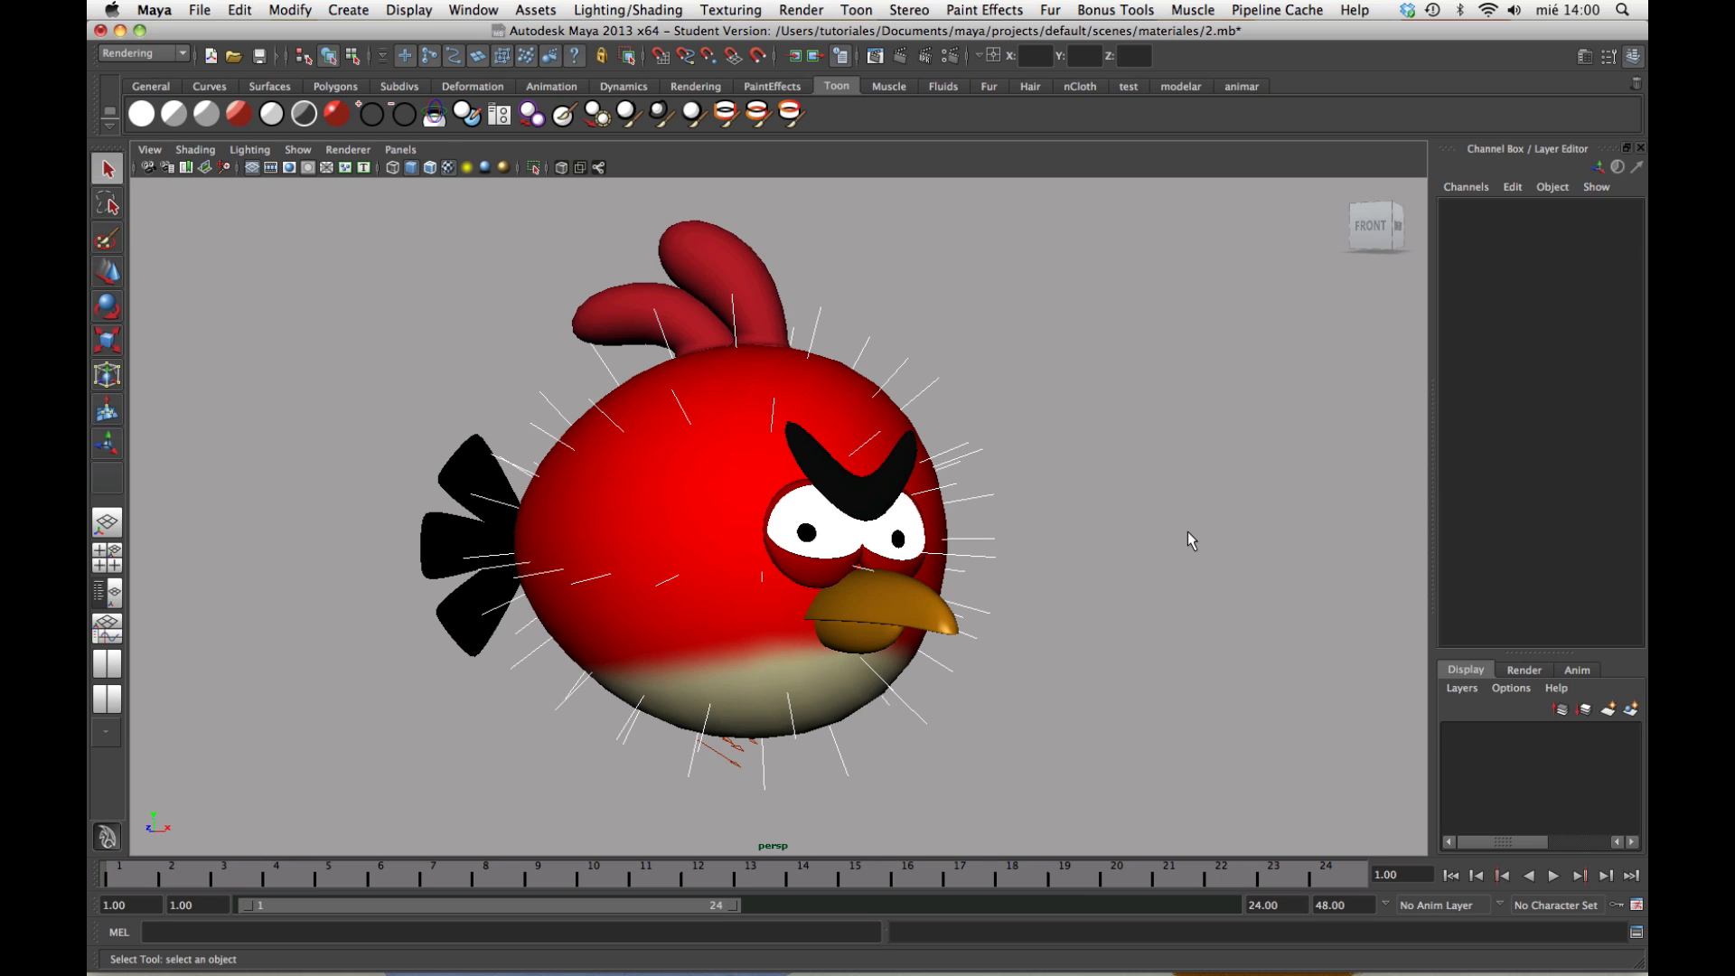
# Select the body's fur feedback and show the peluche fur description's attributes in the Attribute Editor, clear of the bird
pyautogui.click(997, 540)
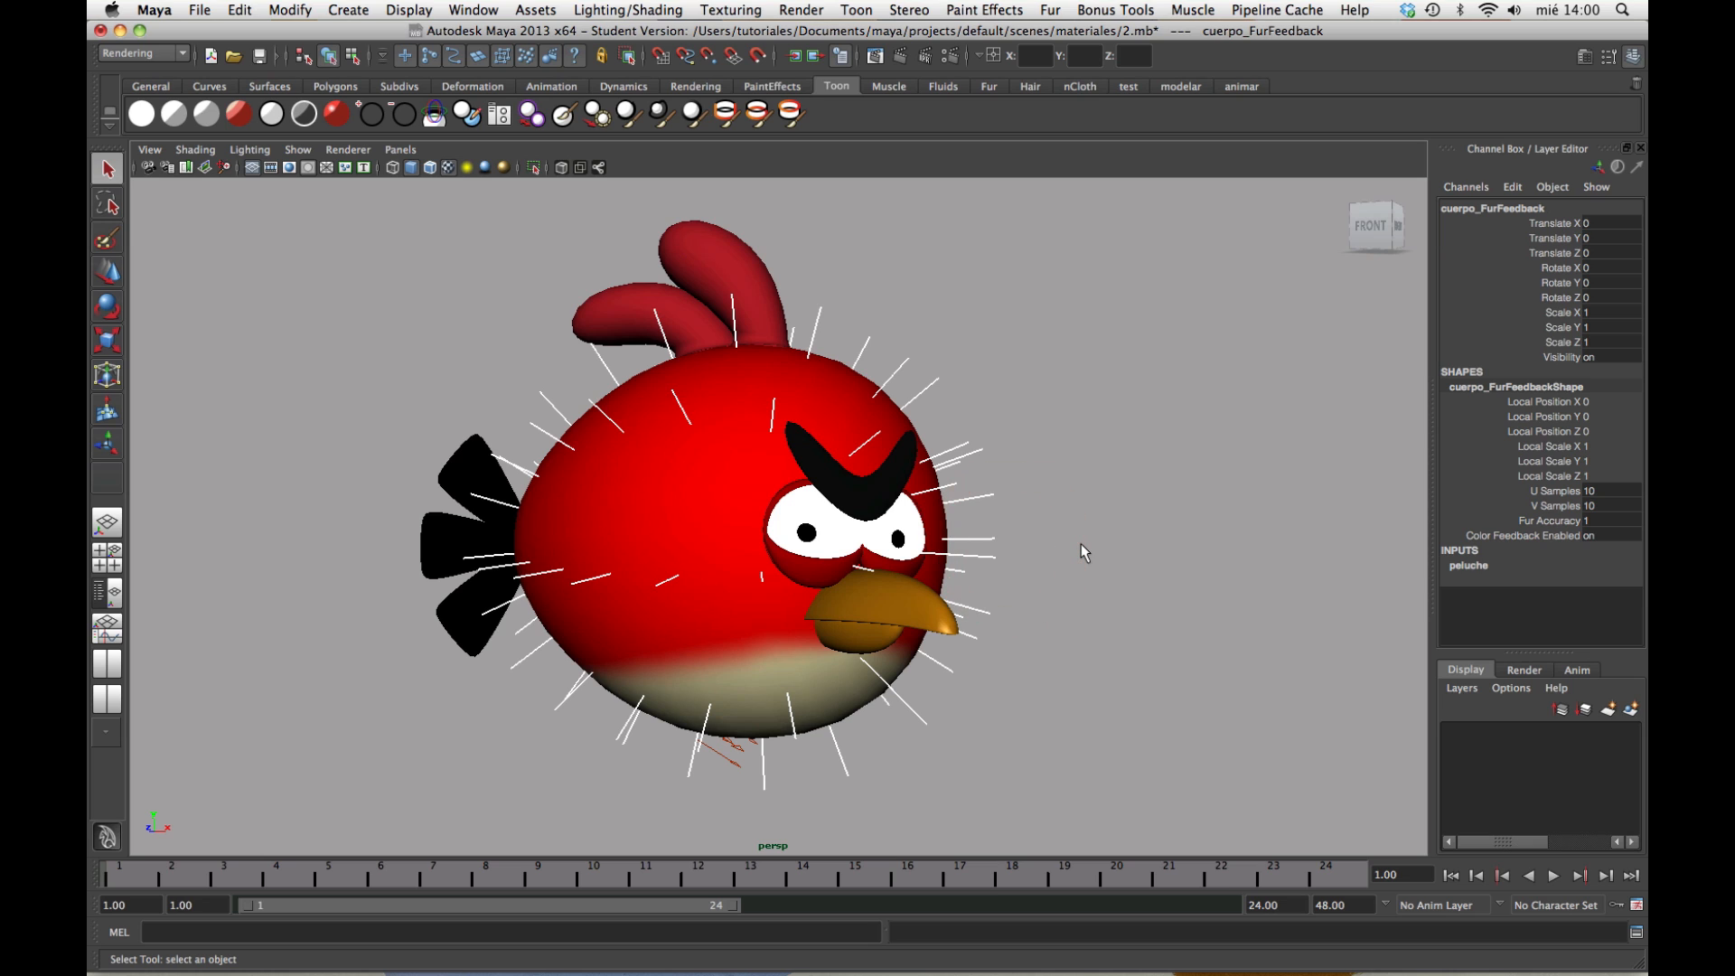
pyautogui.click(1483, 567)
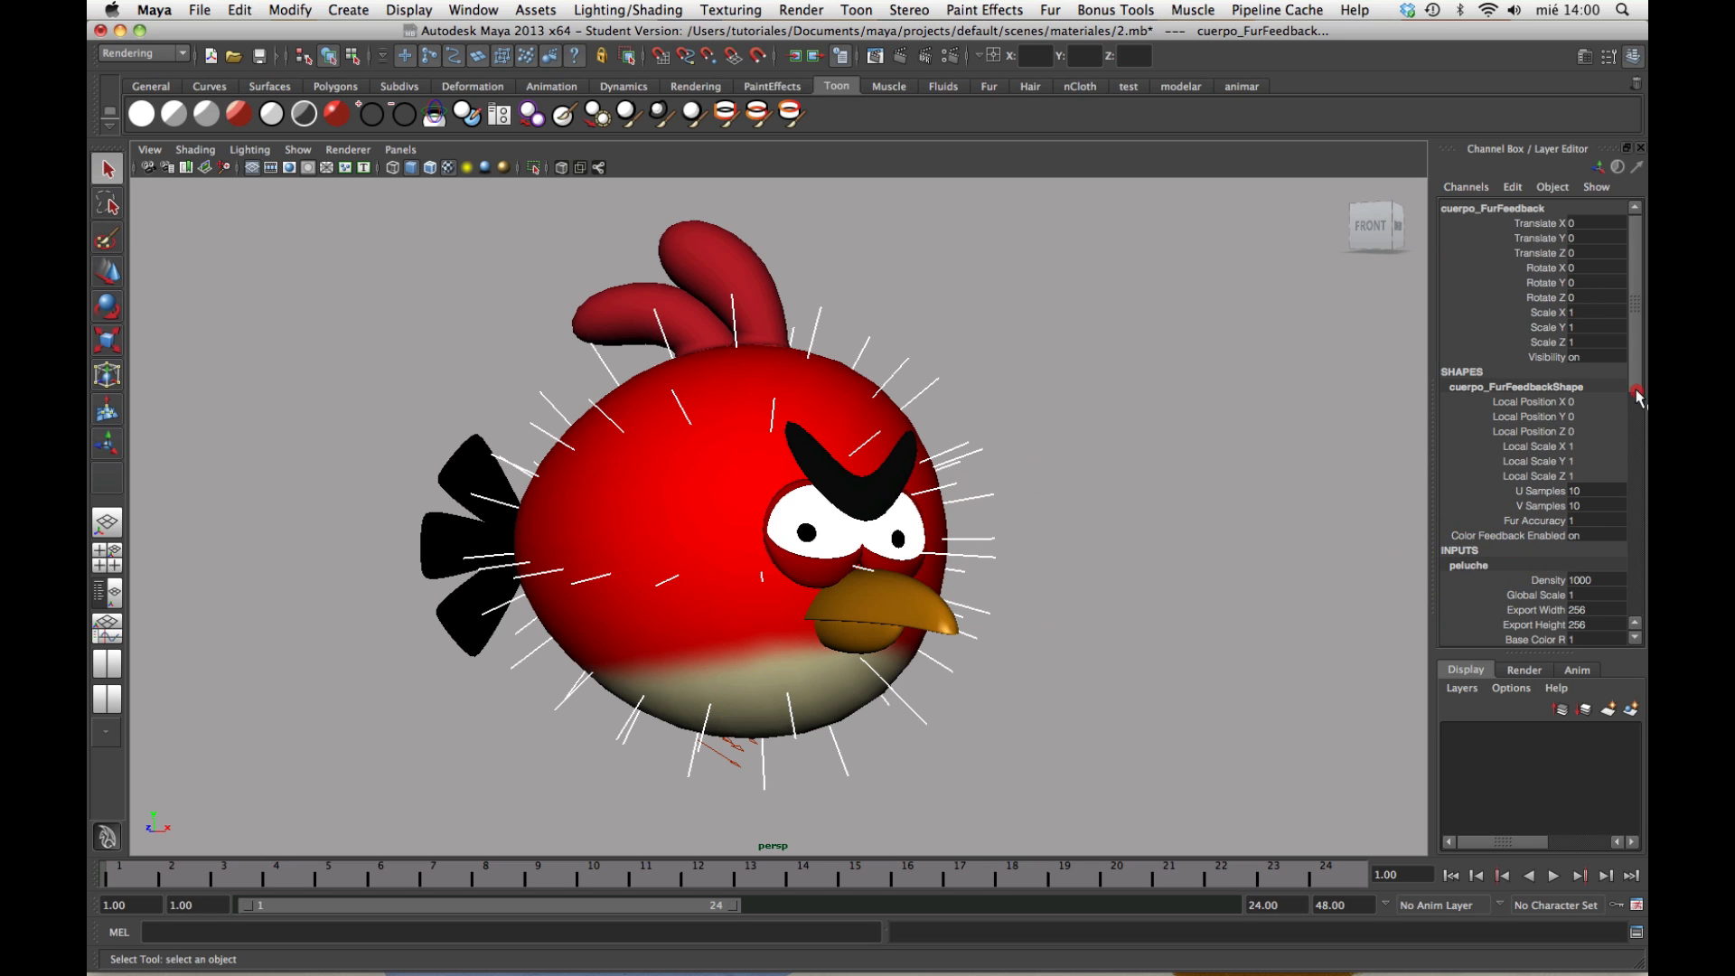
pyautogui.moveTo(1636, 391); pyautogui.dragTo(1640, 444)
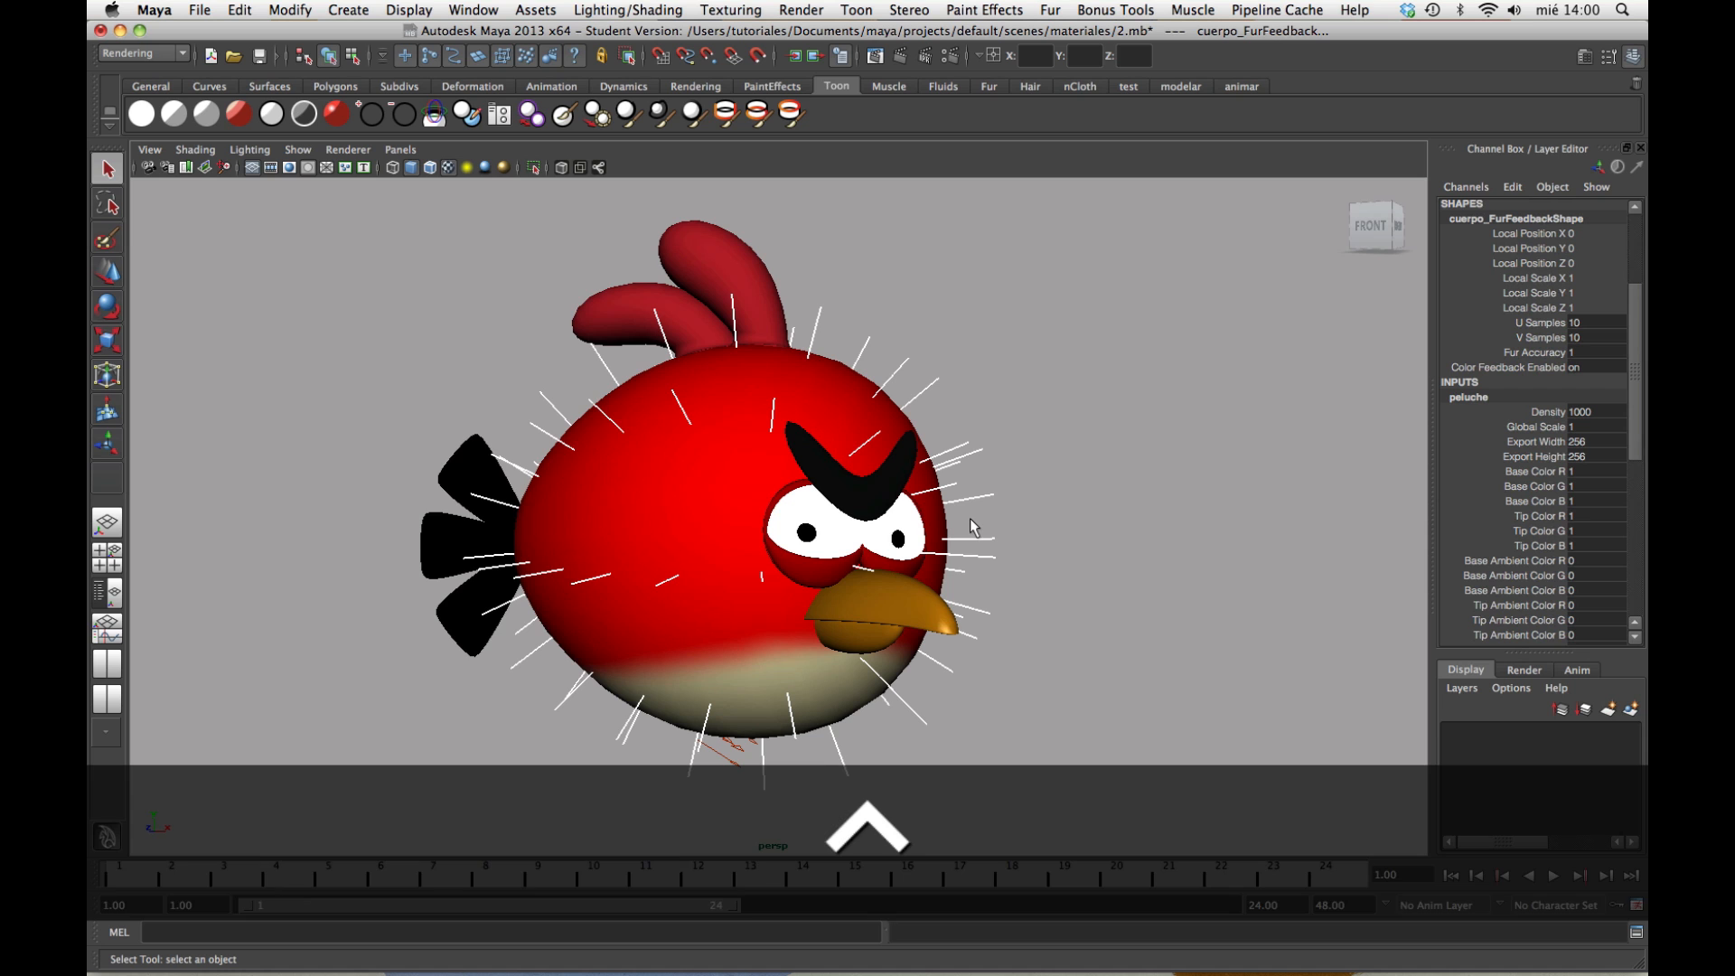
pyautogui.hotkey('ctrl', 'a')
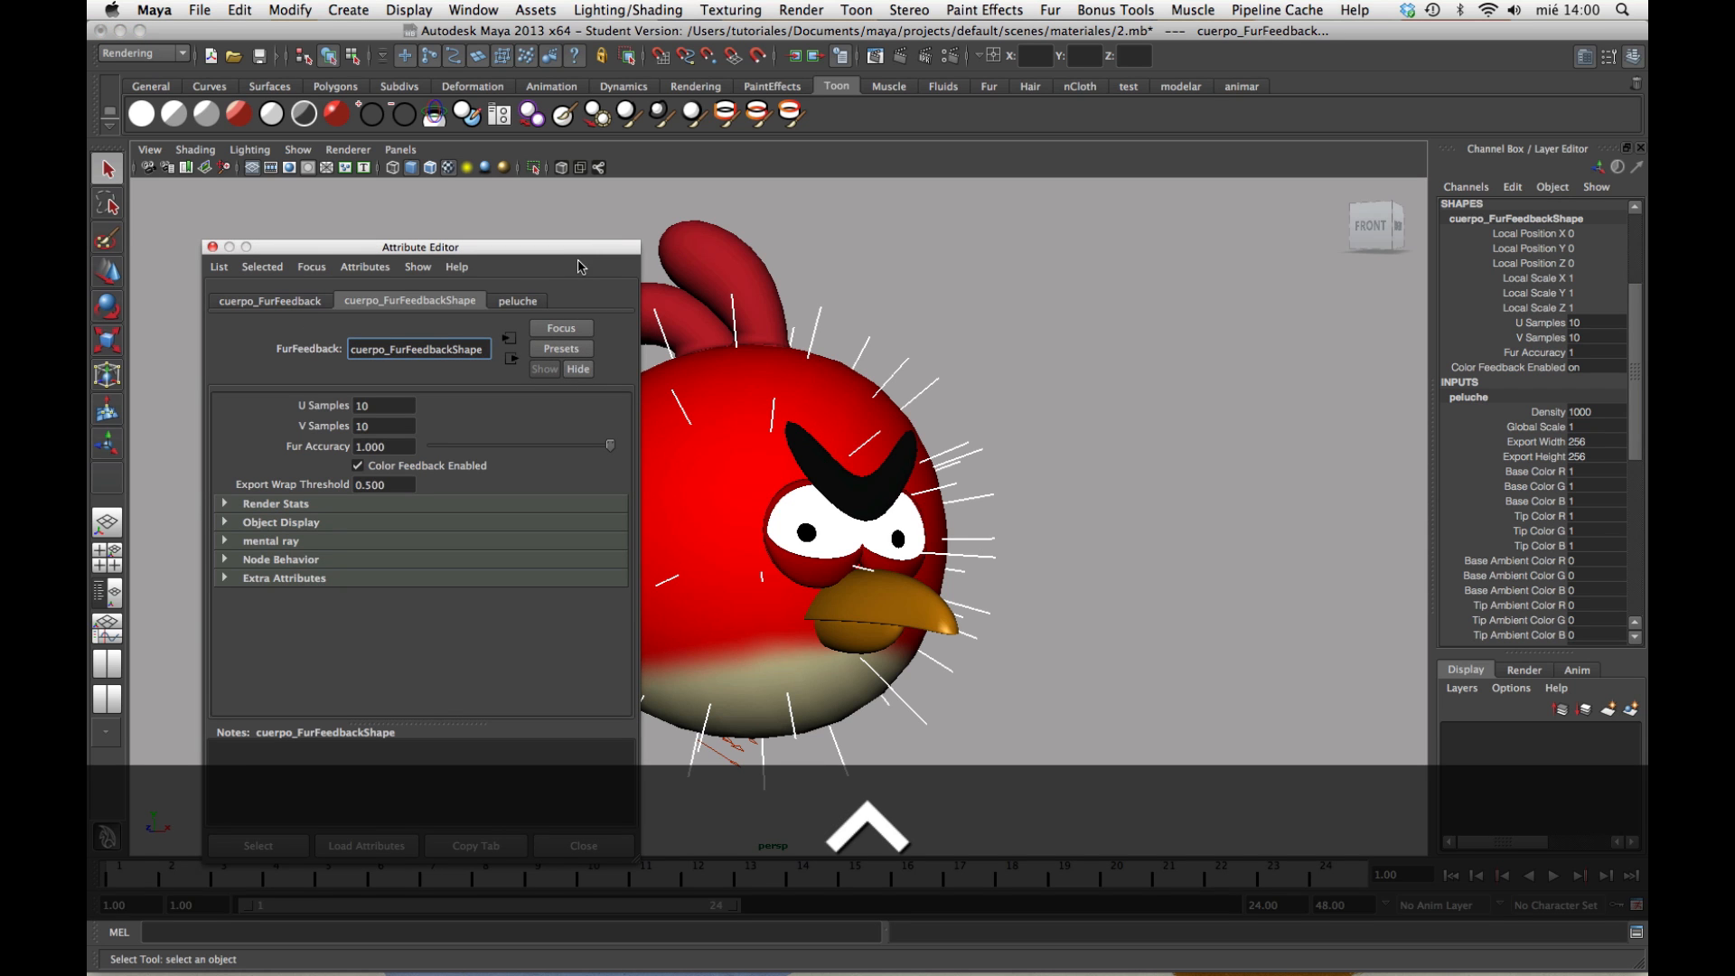
pyautogui.moveTo(572, 250); pyautogui.dragTo(1307, 226)
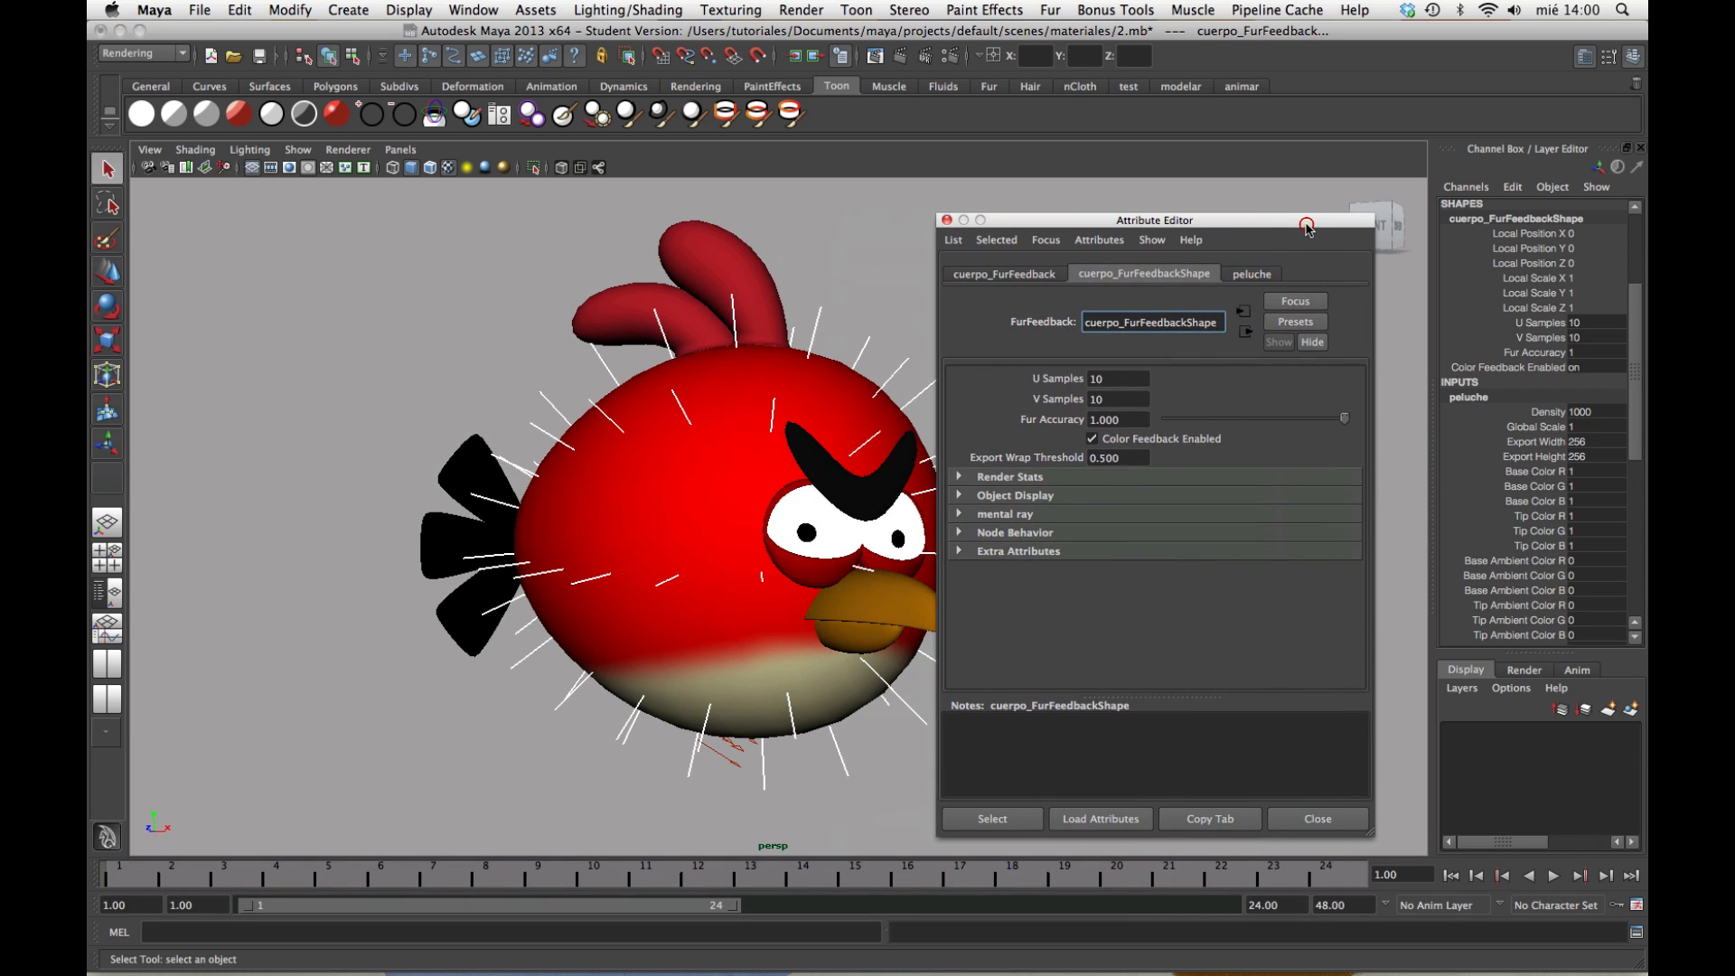
pyautogui.click(1252, 273)
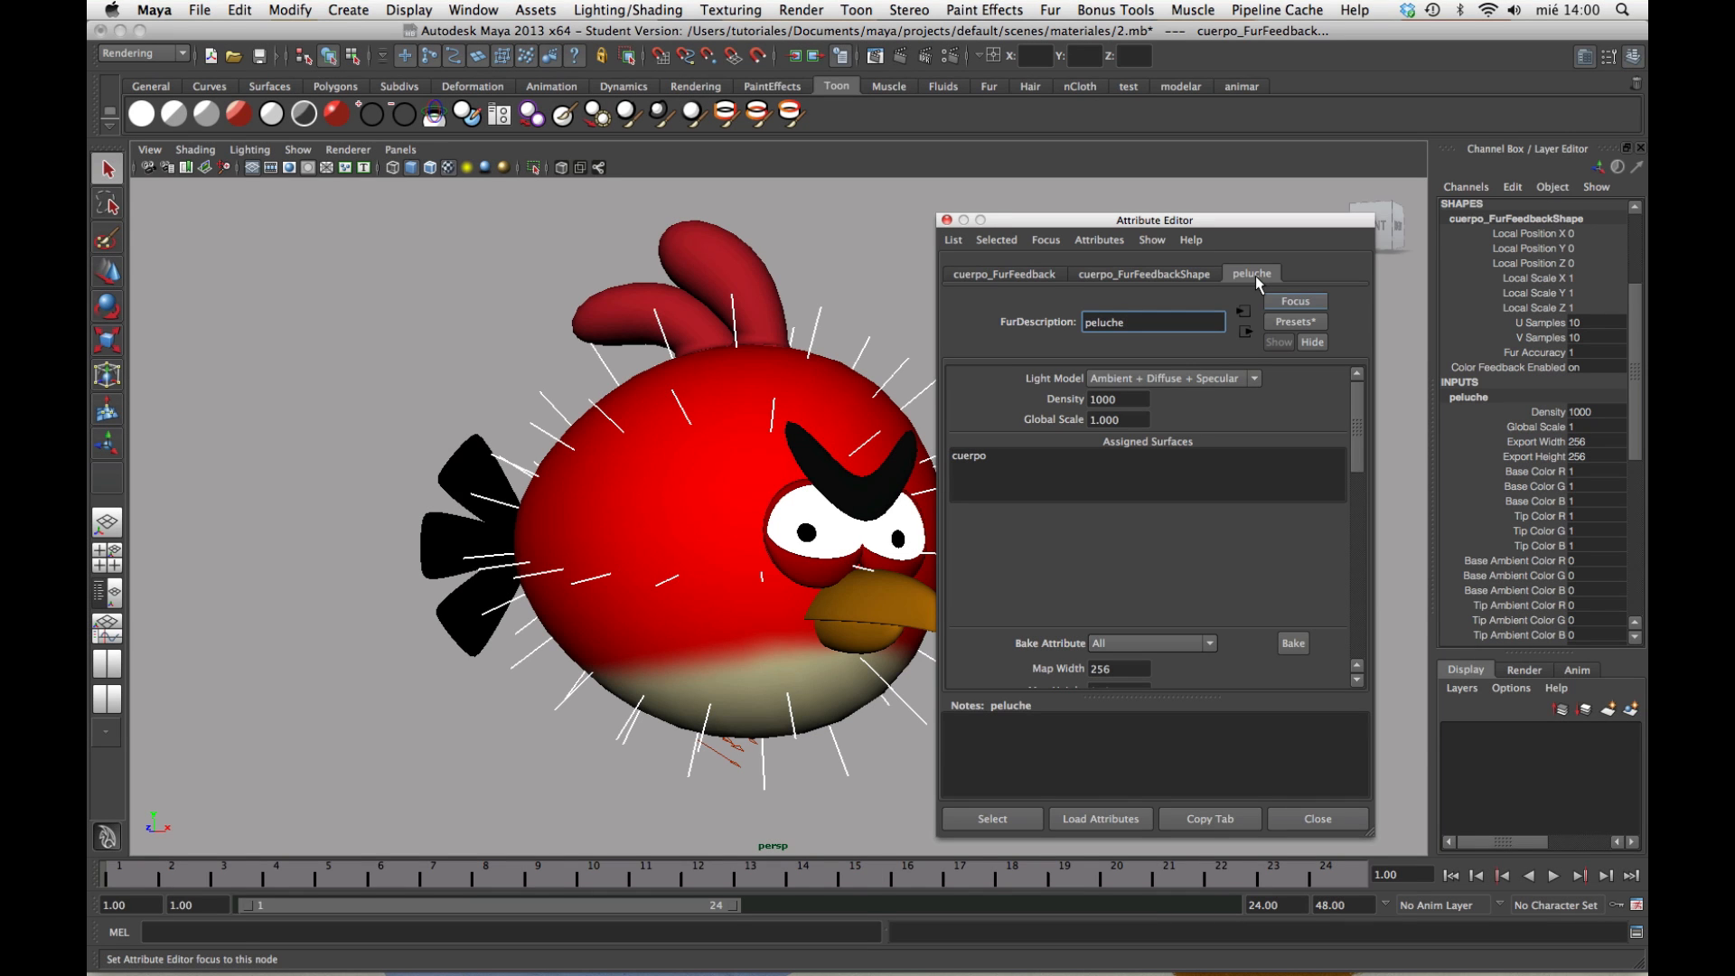
pyautogui.moveTo(1153, 220); pyautogui.dragTo(1256, 208)
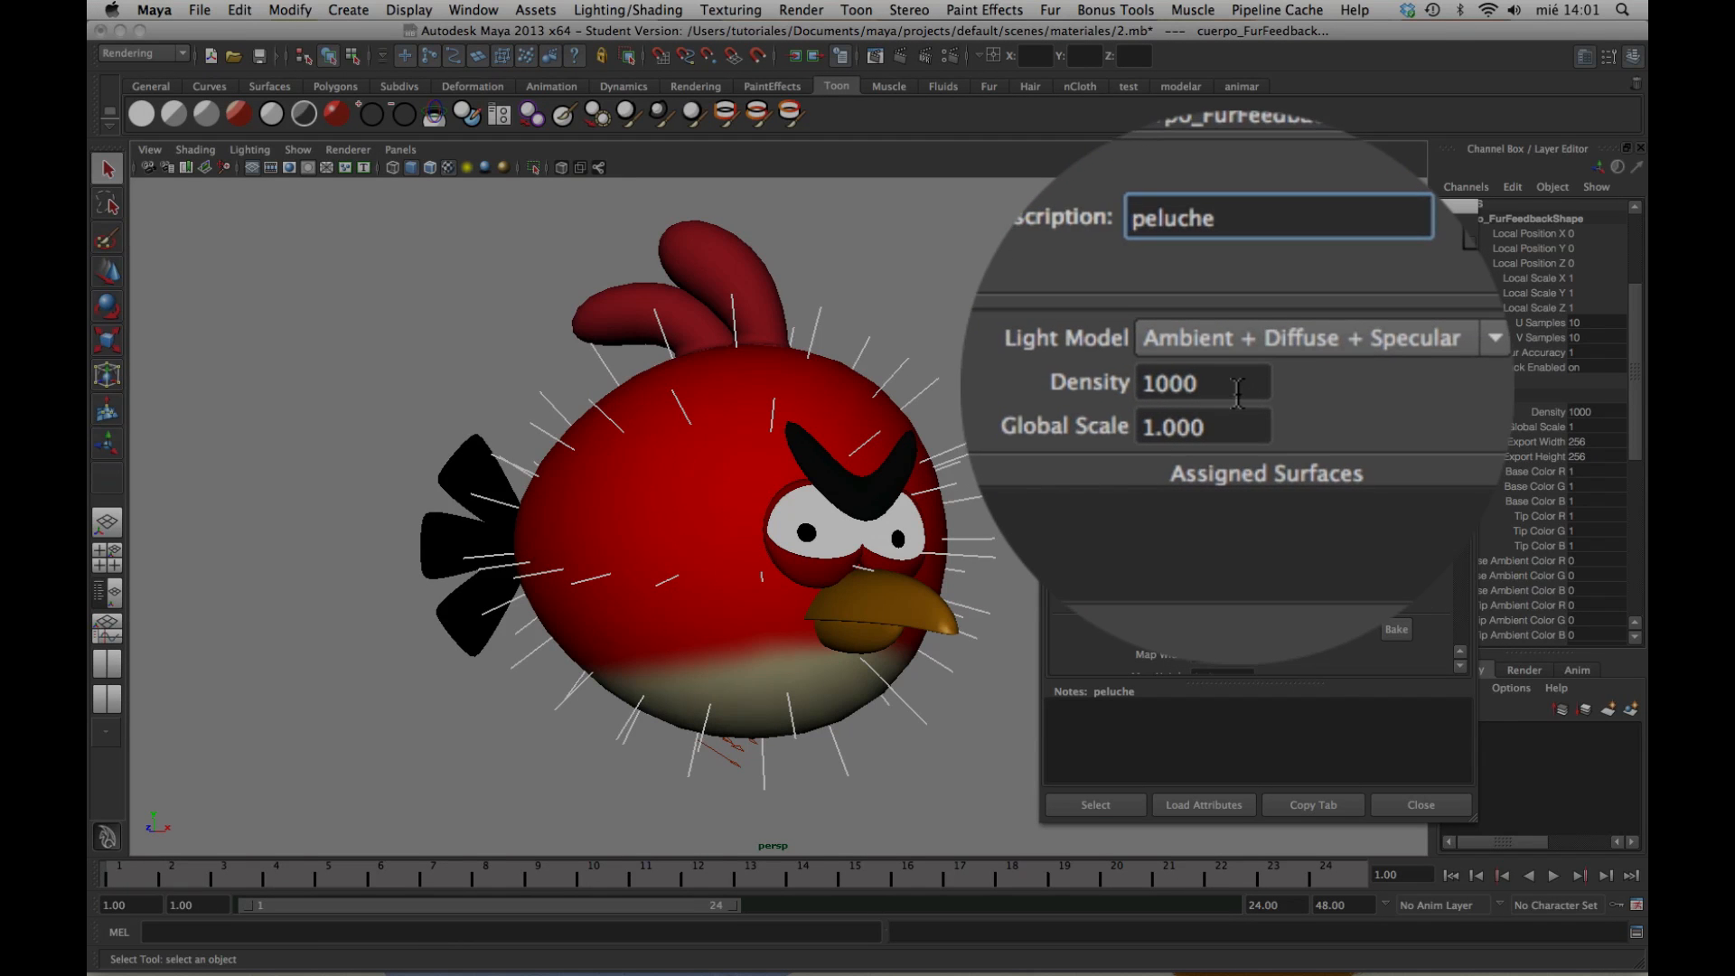
# Set the peluche fur's Density to 10000 and check it with a test render, closing the render window
pyautogui.click(1233, 388)
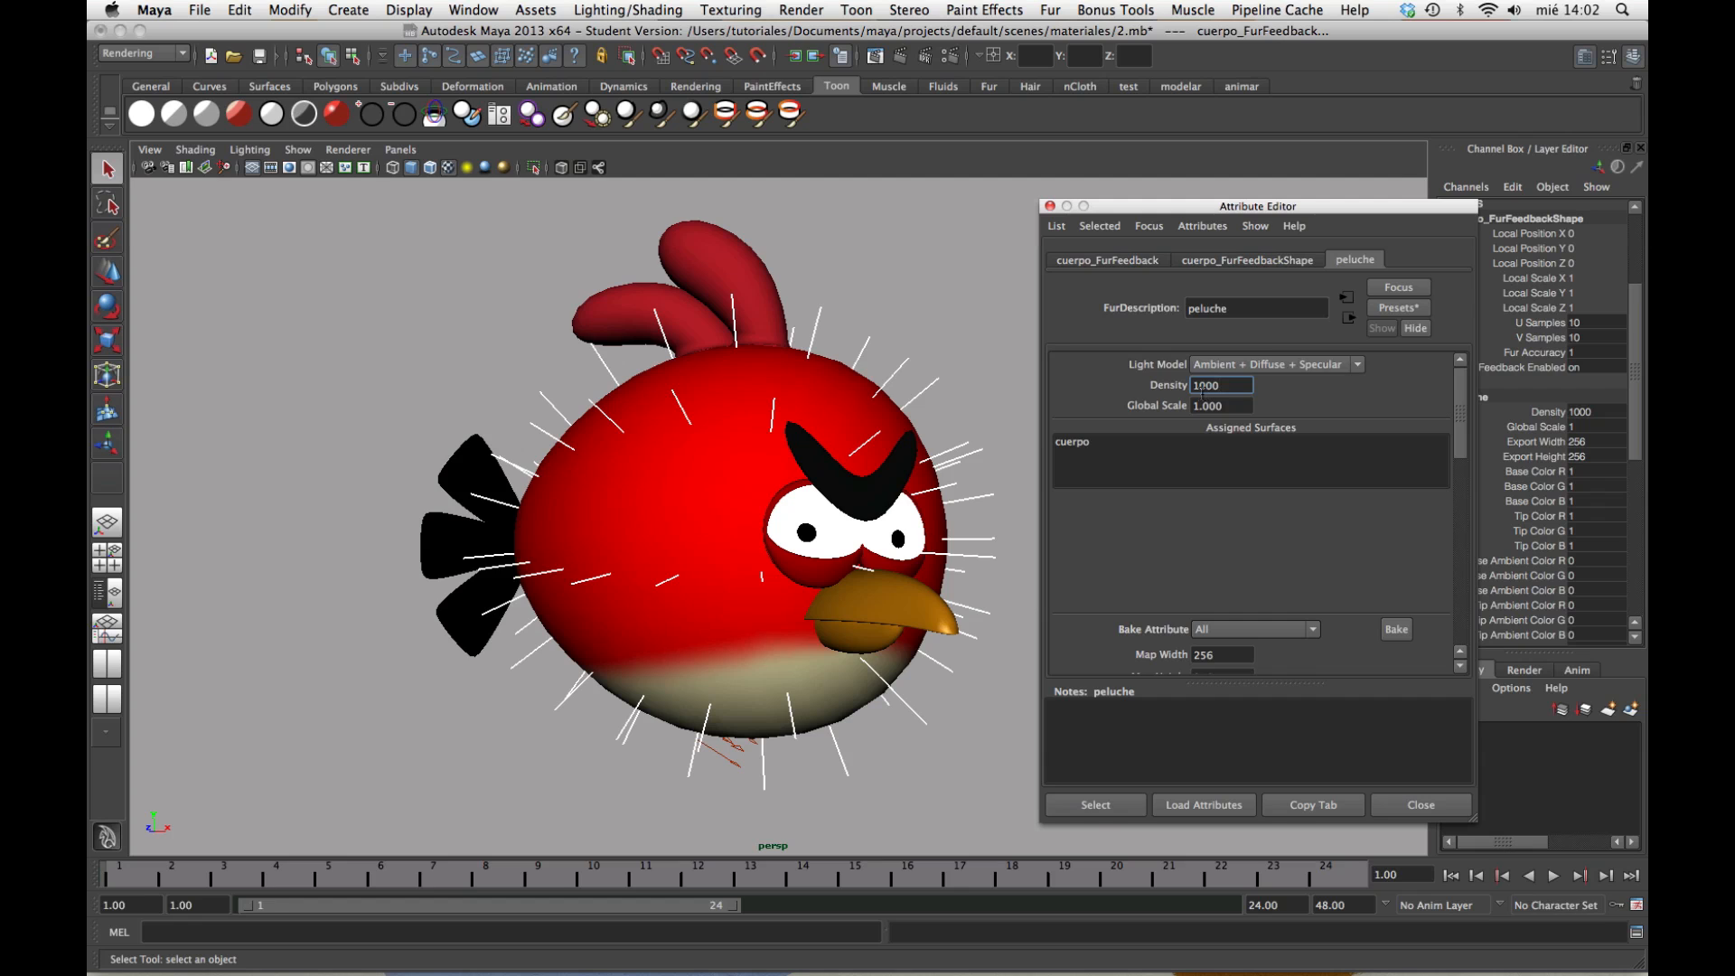
pyautogui.write('0')
pyautogui.press('Return')
pyautogui.click(1014, 155)
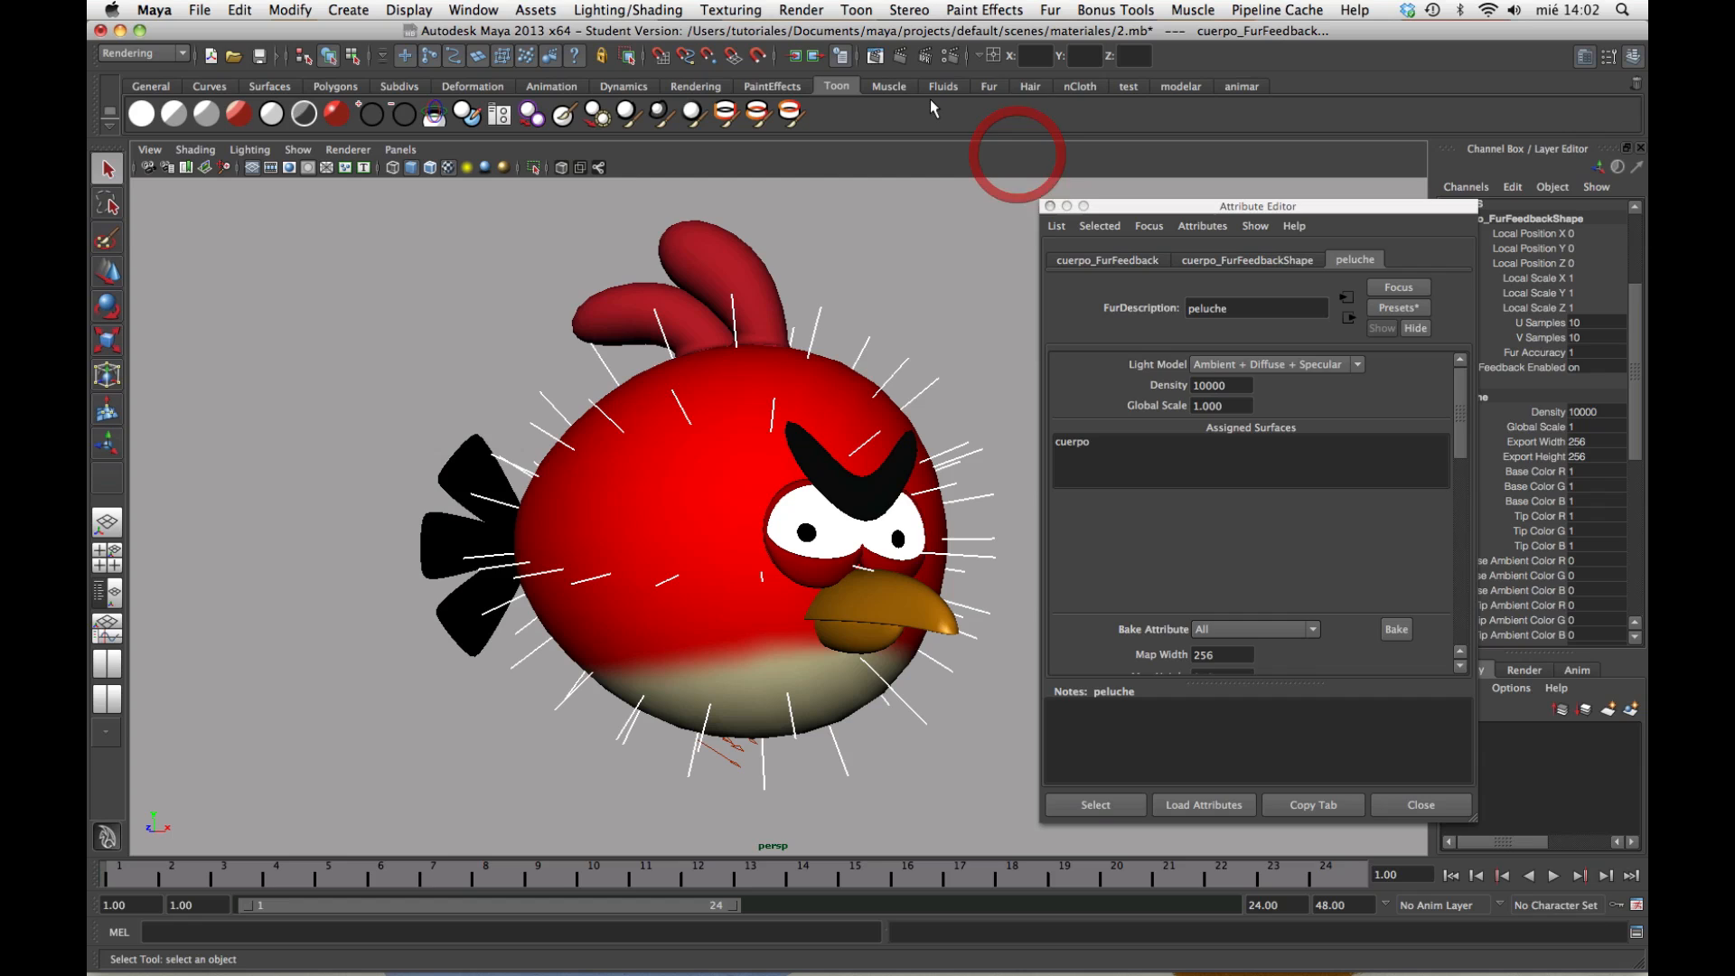
pyautogui.click(900, 58)
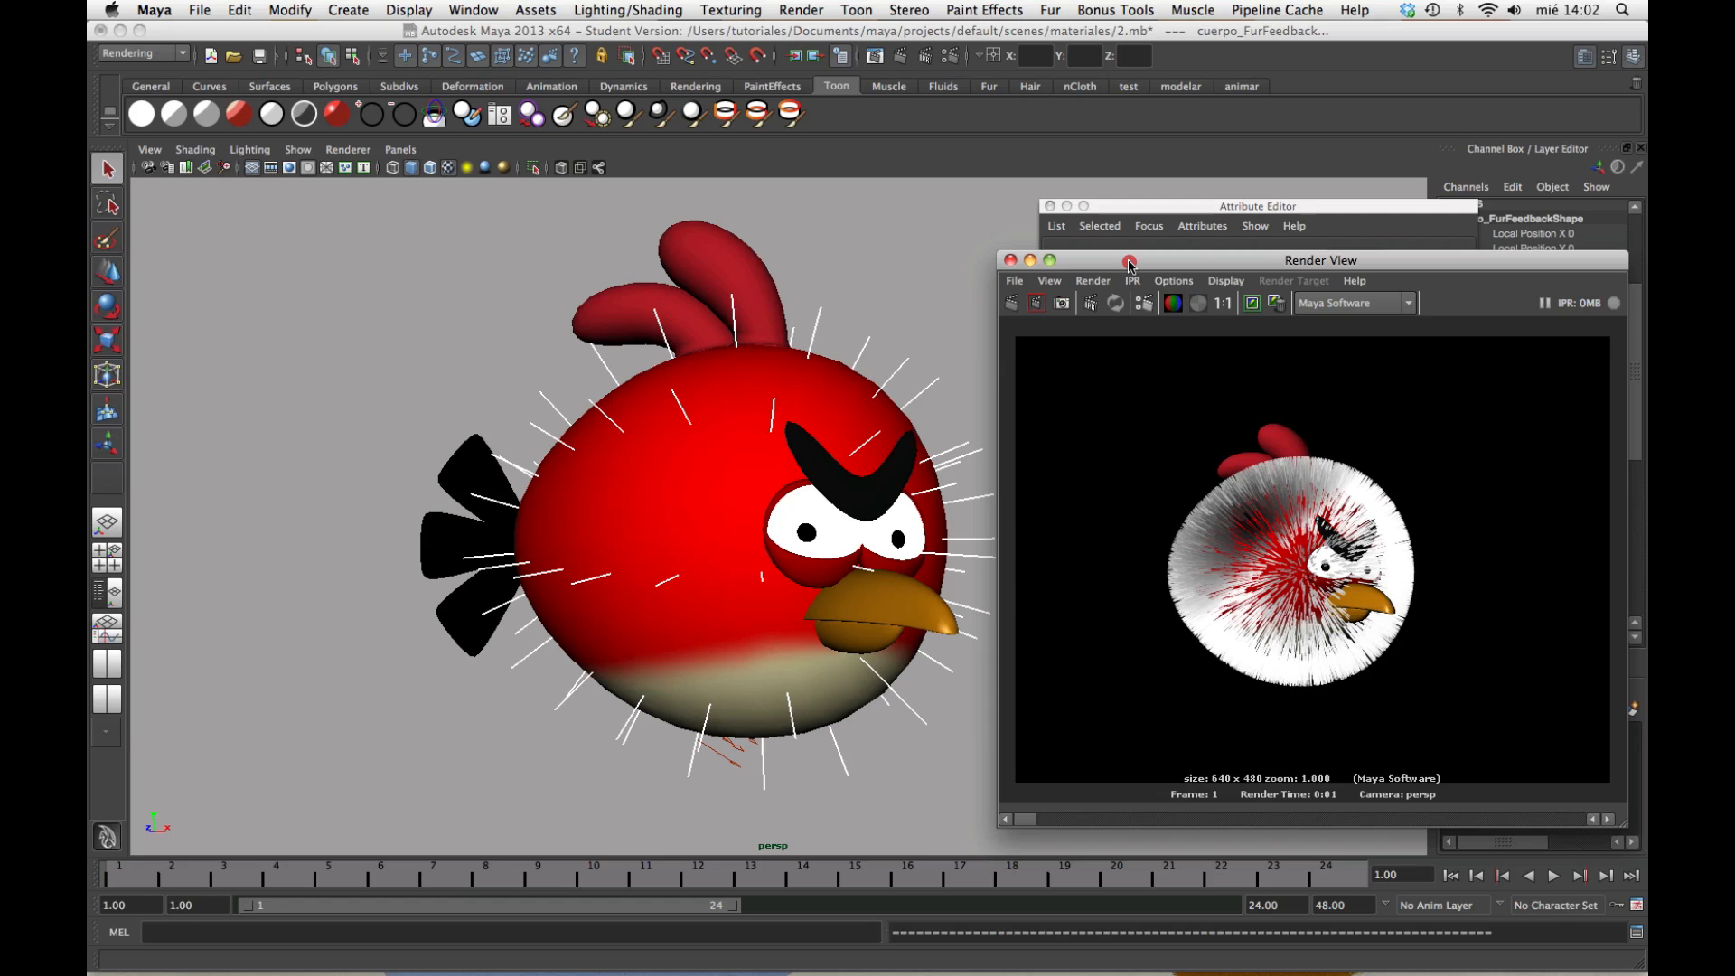
pyautogui.click(1011, 261)
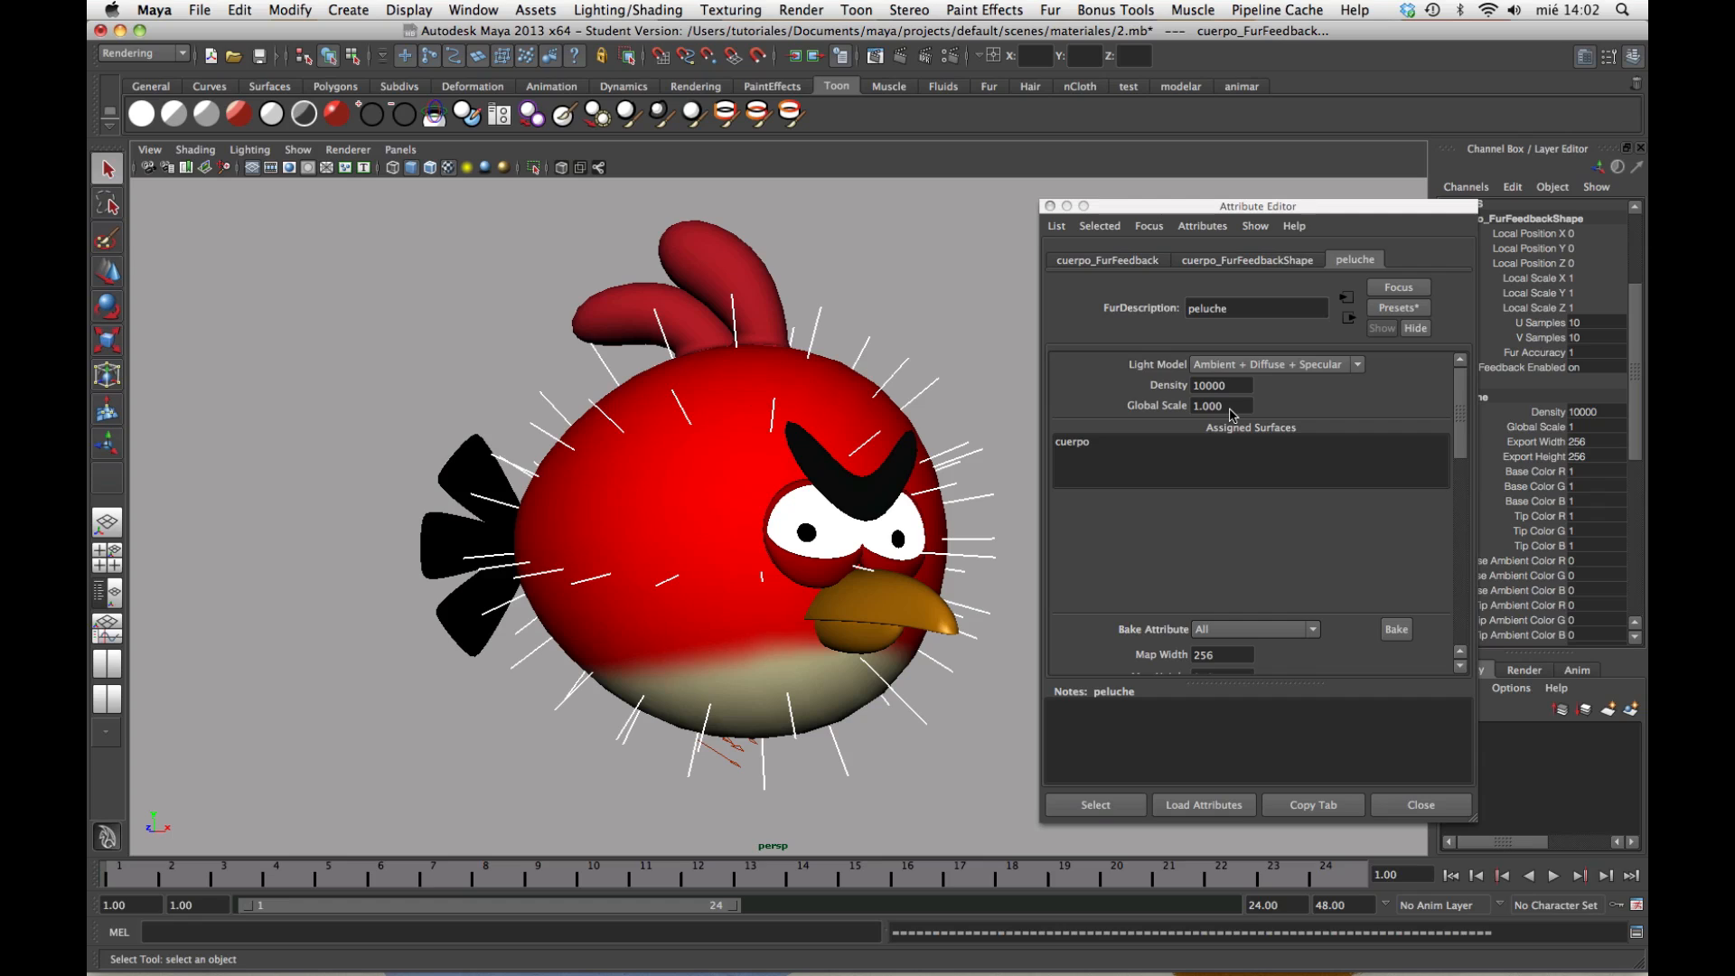
# Try a Global Scale of 2 for the peluche fur and set it back to 1
pyautogui.click(1230, 408)
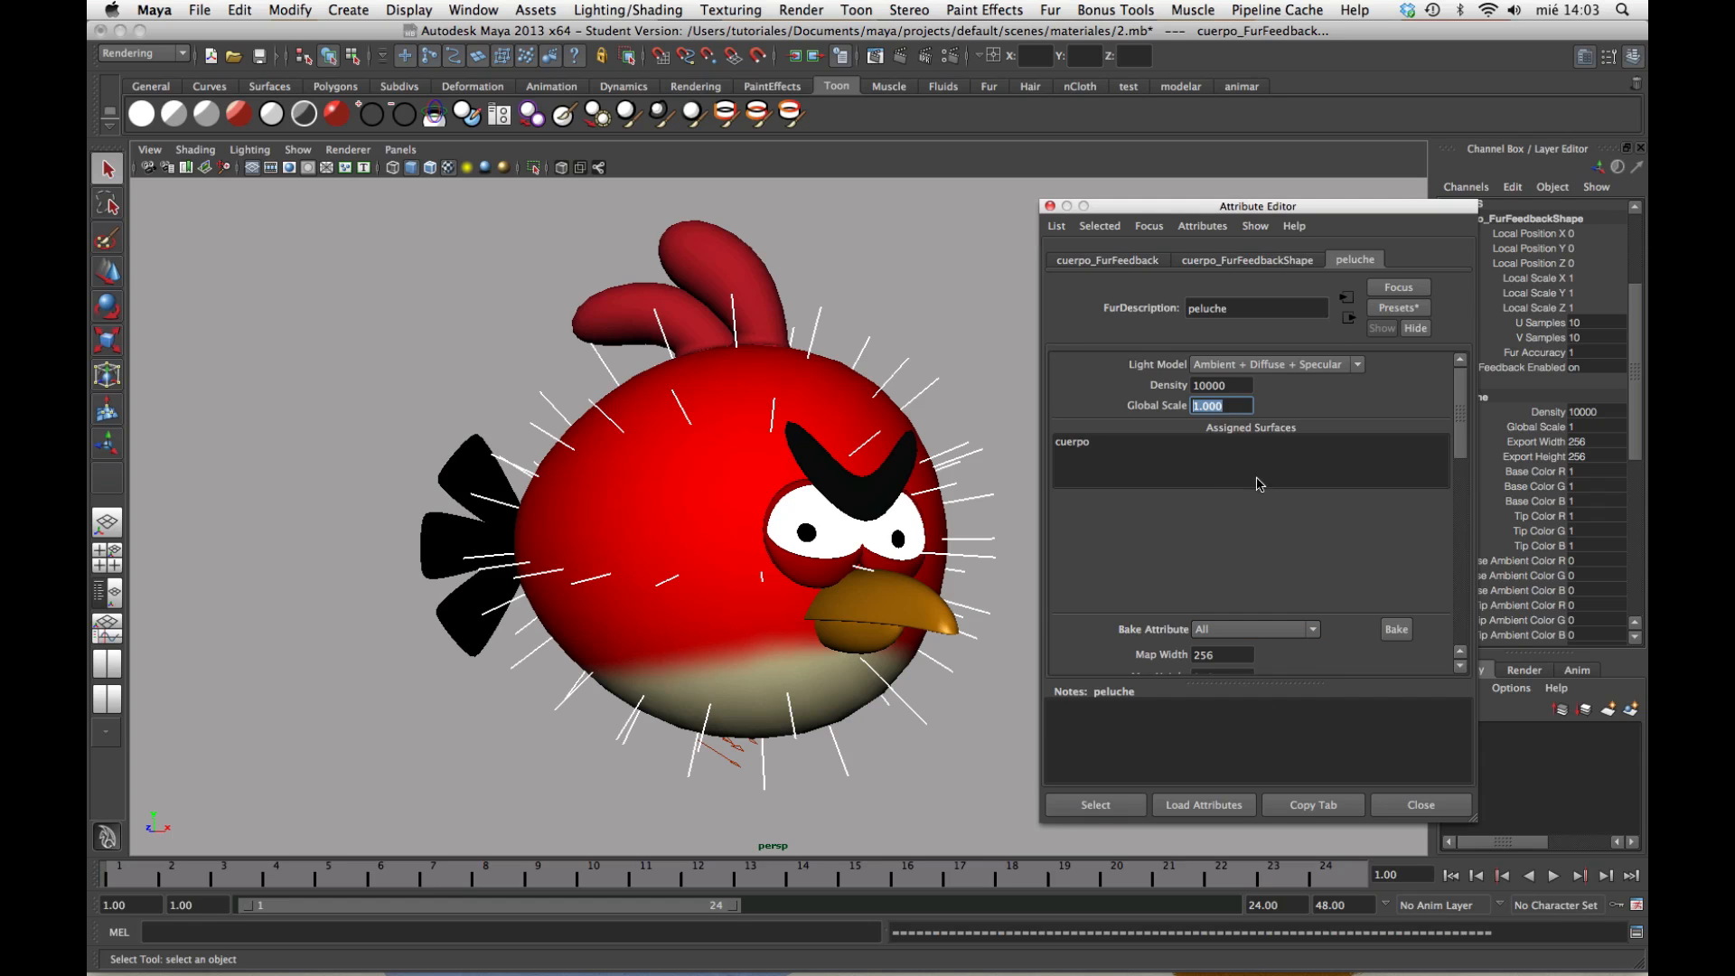
pyautogui.click(1238, 405)
pyautogui.click(1198, 408)
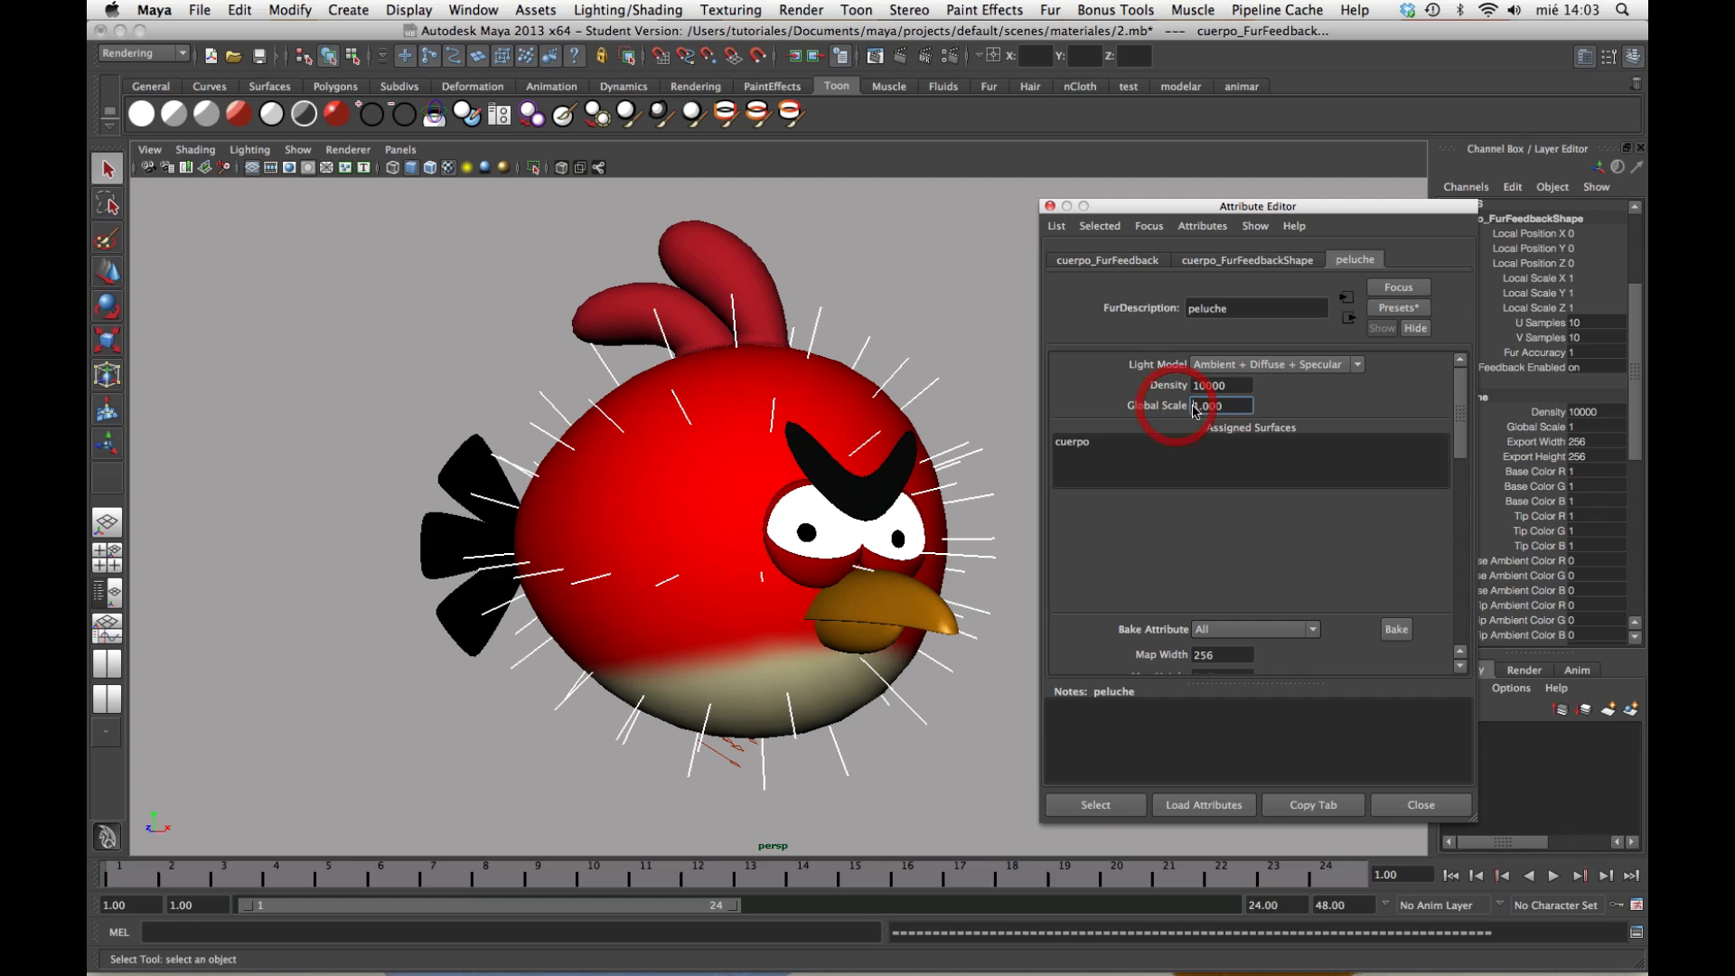
pyautogui.moveTo(1234, 409); pyautogui.dragTo(1172, 409)
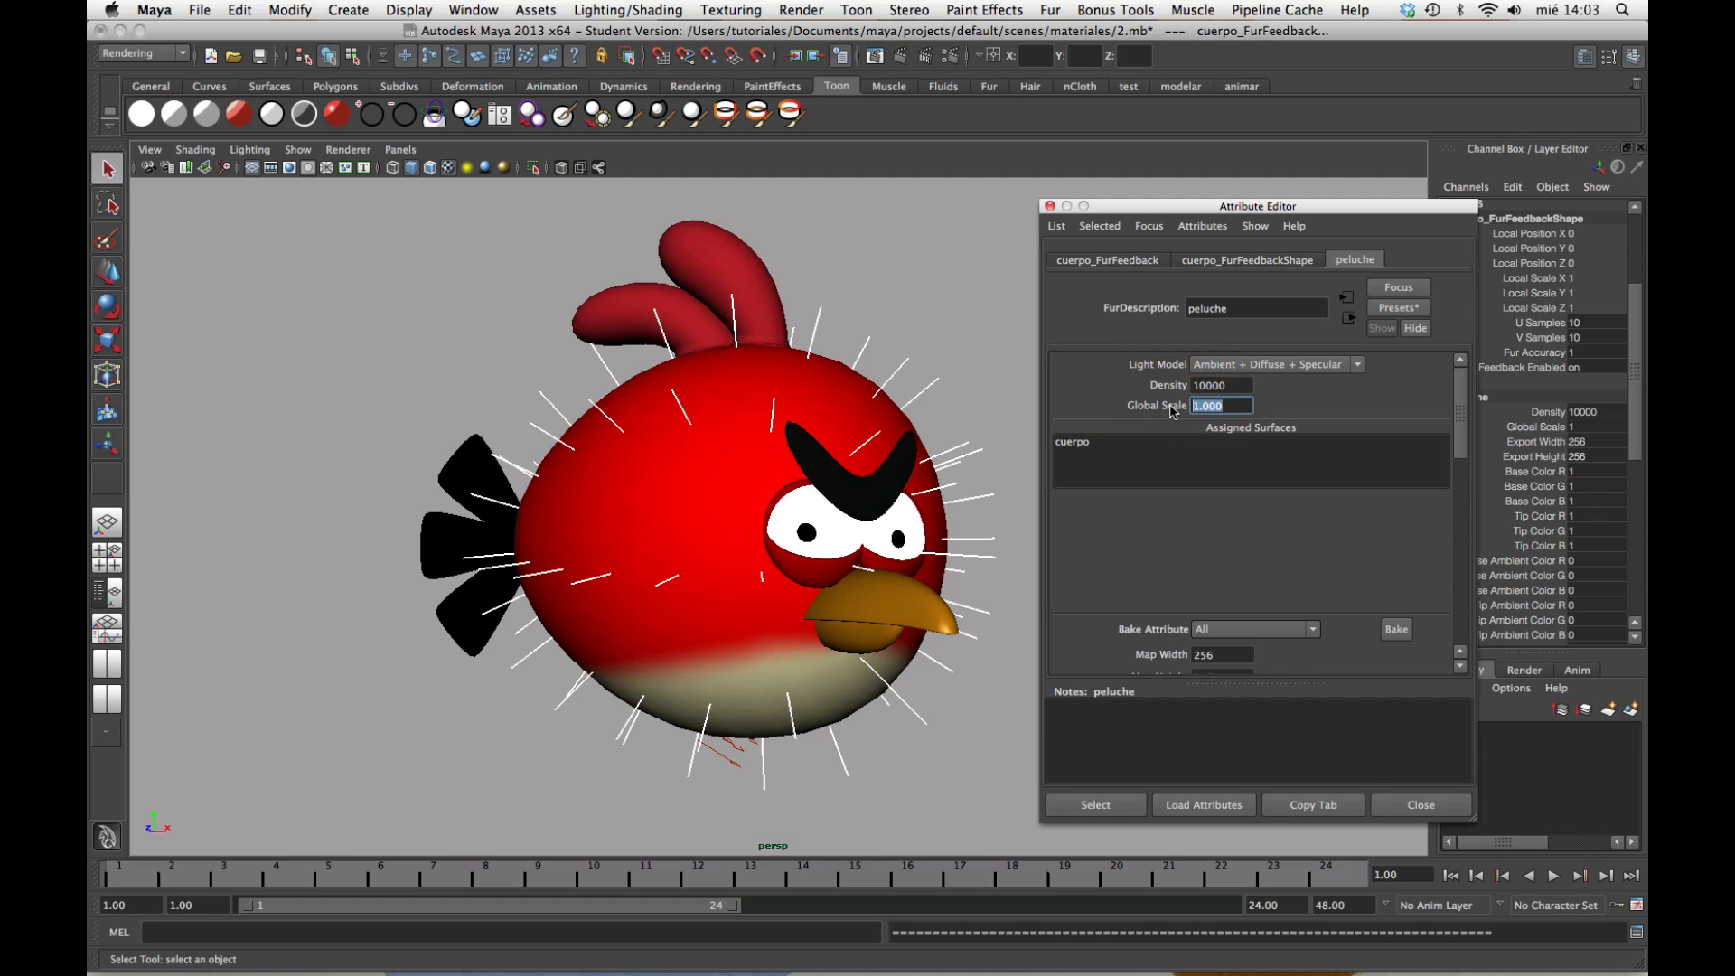
pyautogui.write('2')
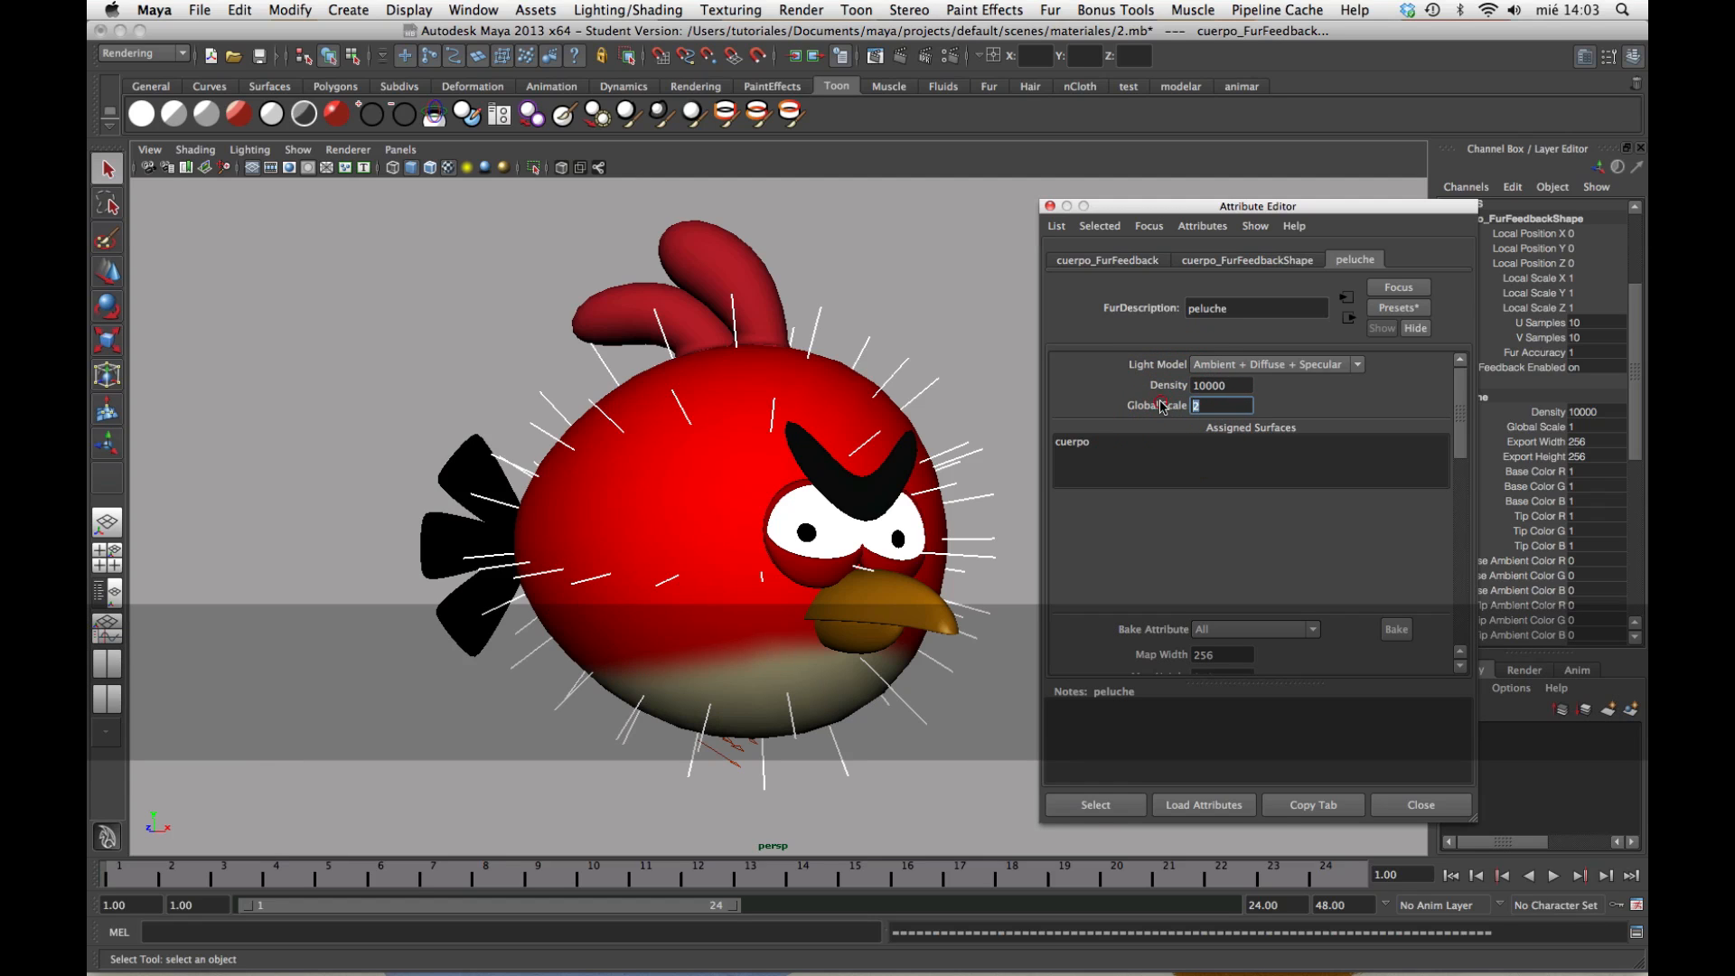
pyautogui.write('1')
pyautogui.press('Return')
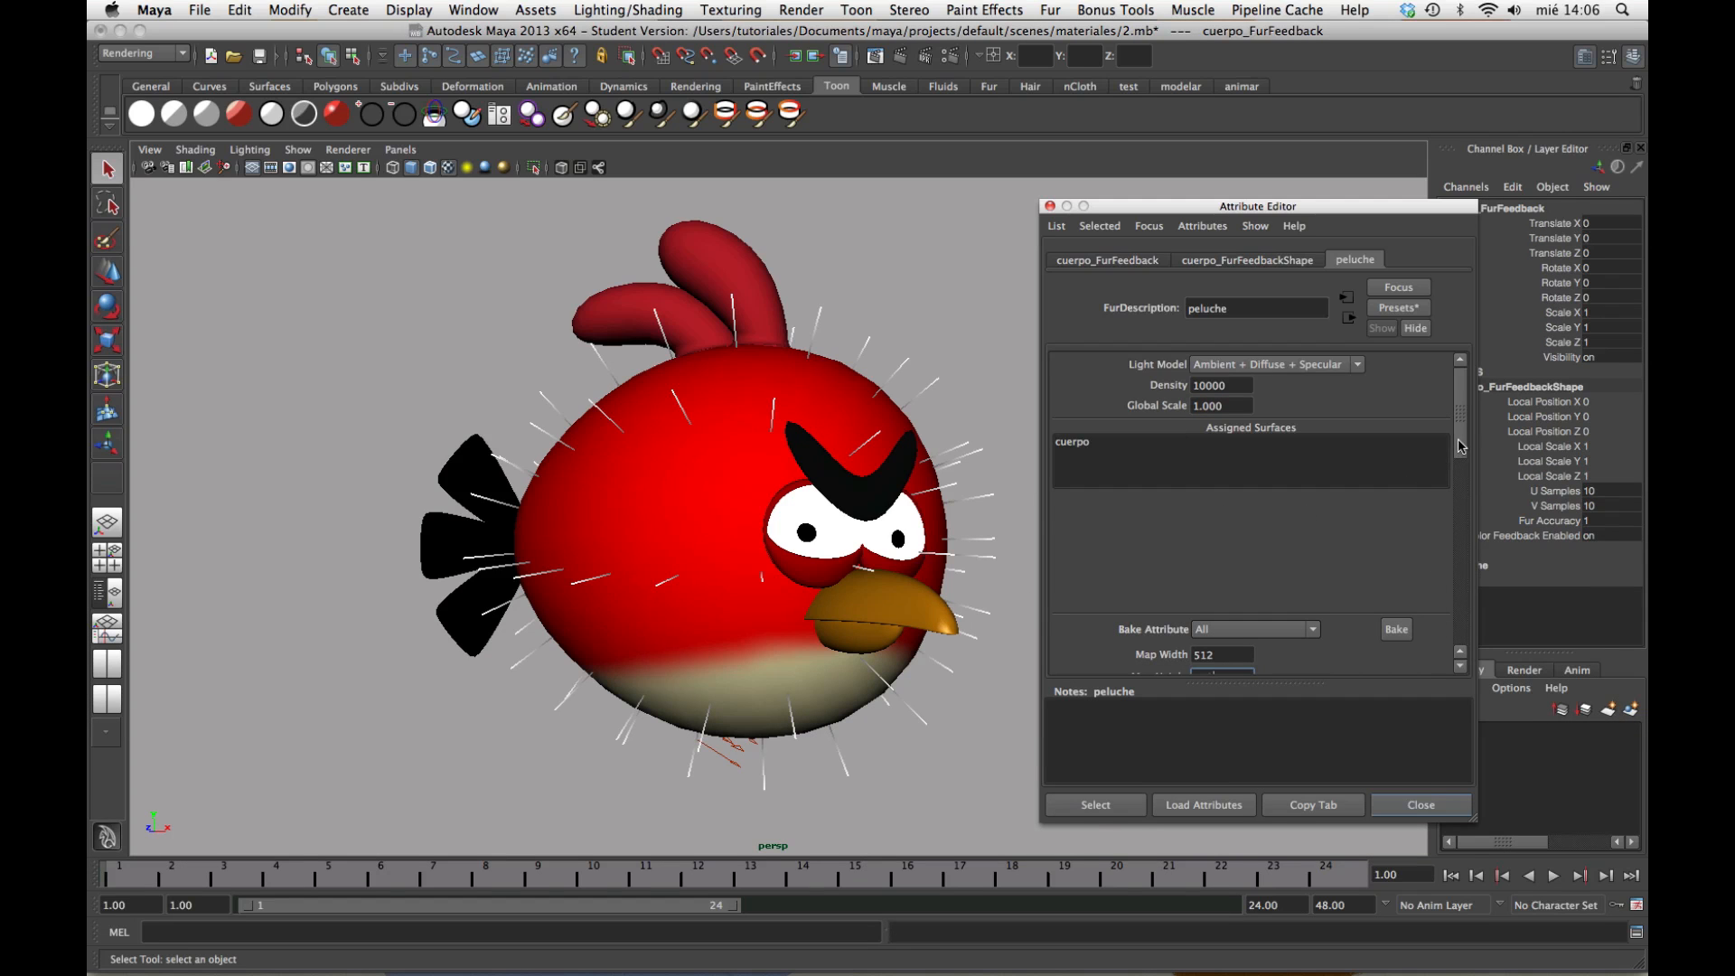
# Try white and grey shades for the peluche fur's Base Color
pyautogui.moveTo(1460, 438); pyautogui.dragTo(1459, 520)
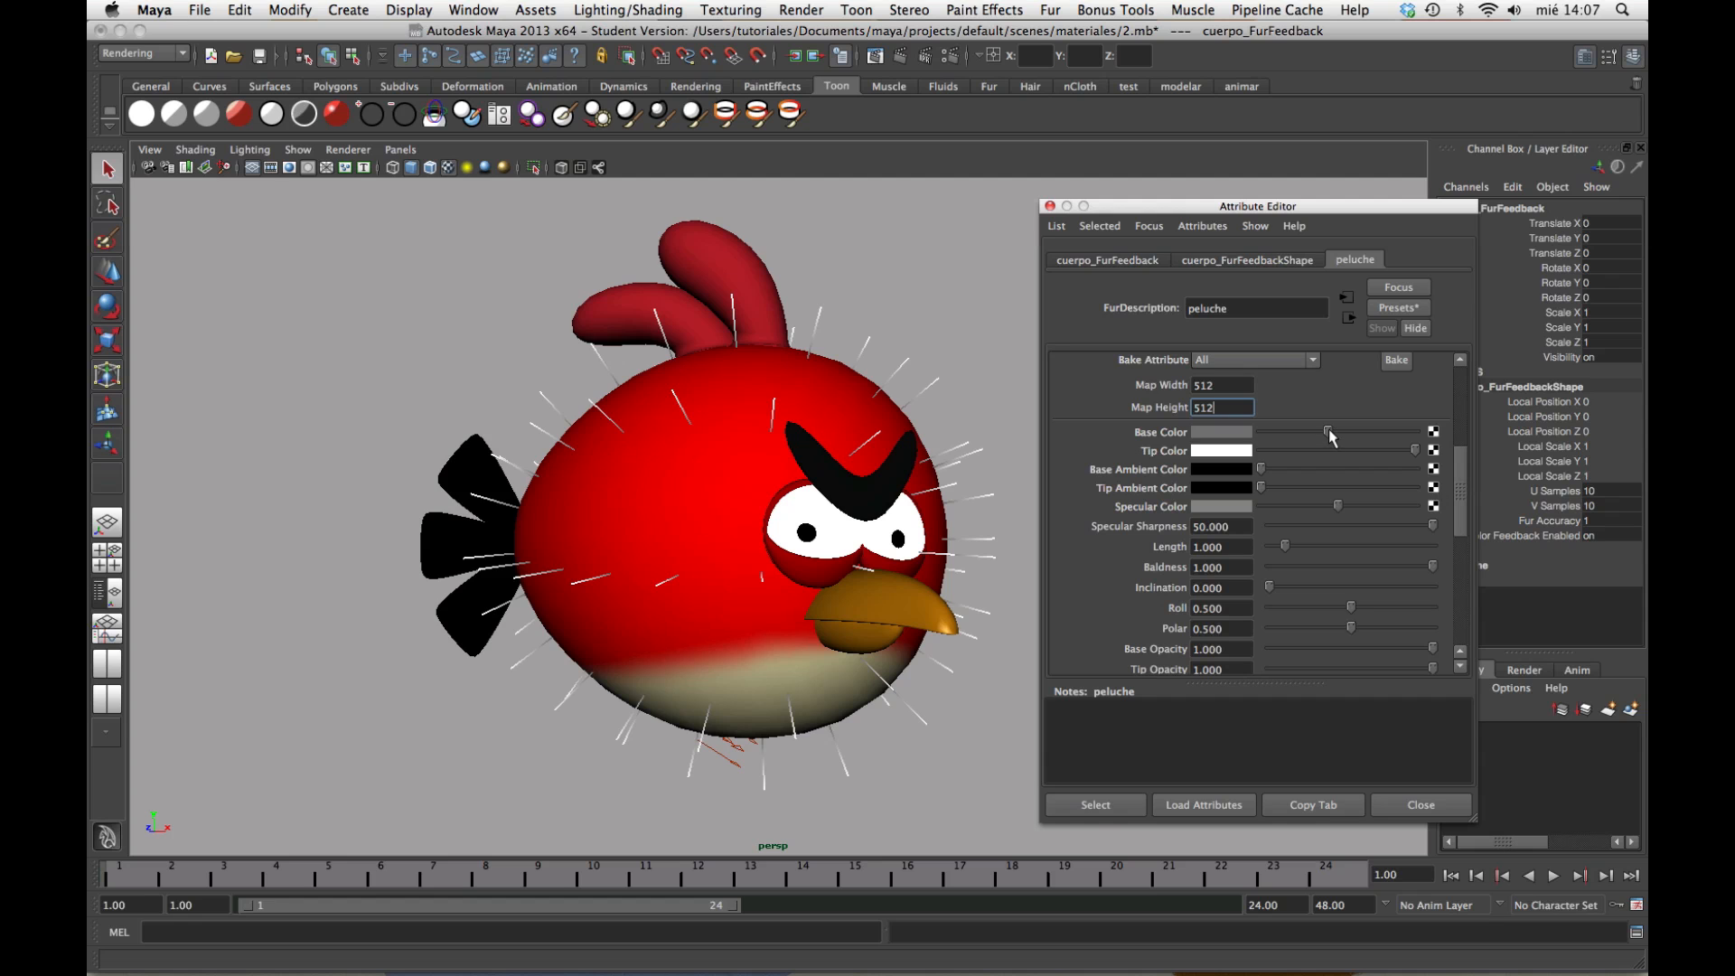
pyautogui.moveTo(1337, 433); pyautogui.dragTo(1420, 440)
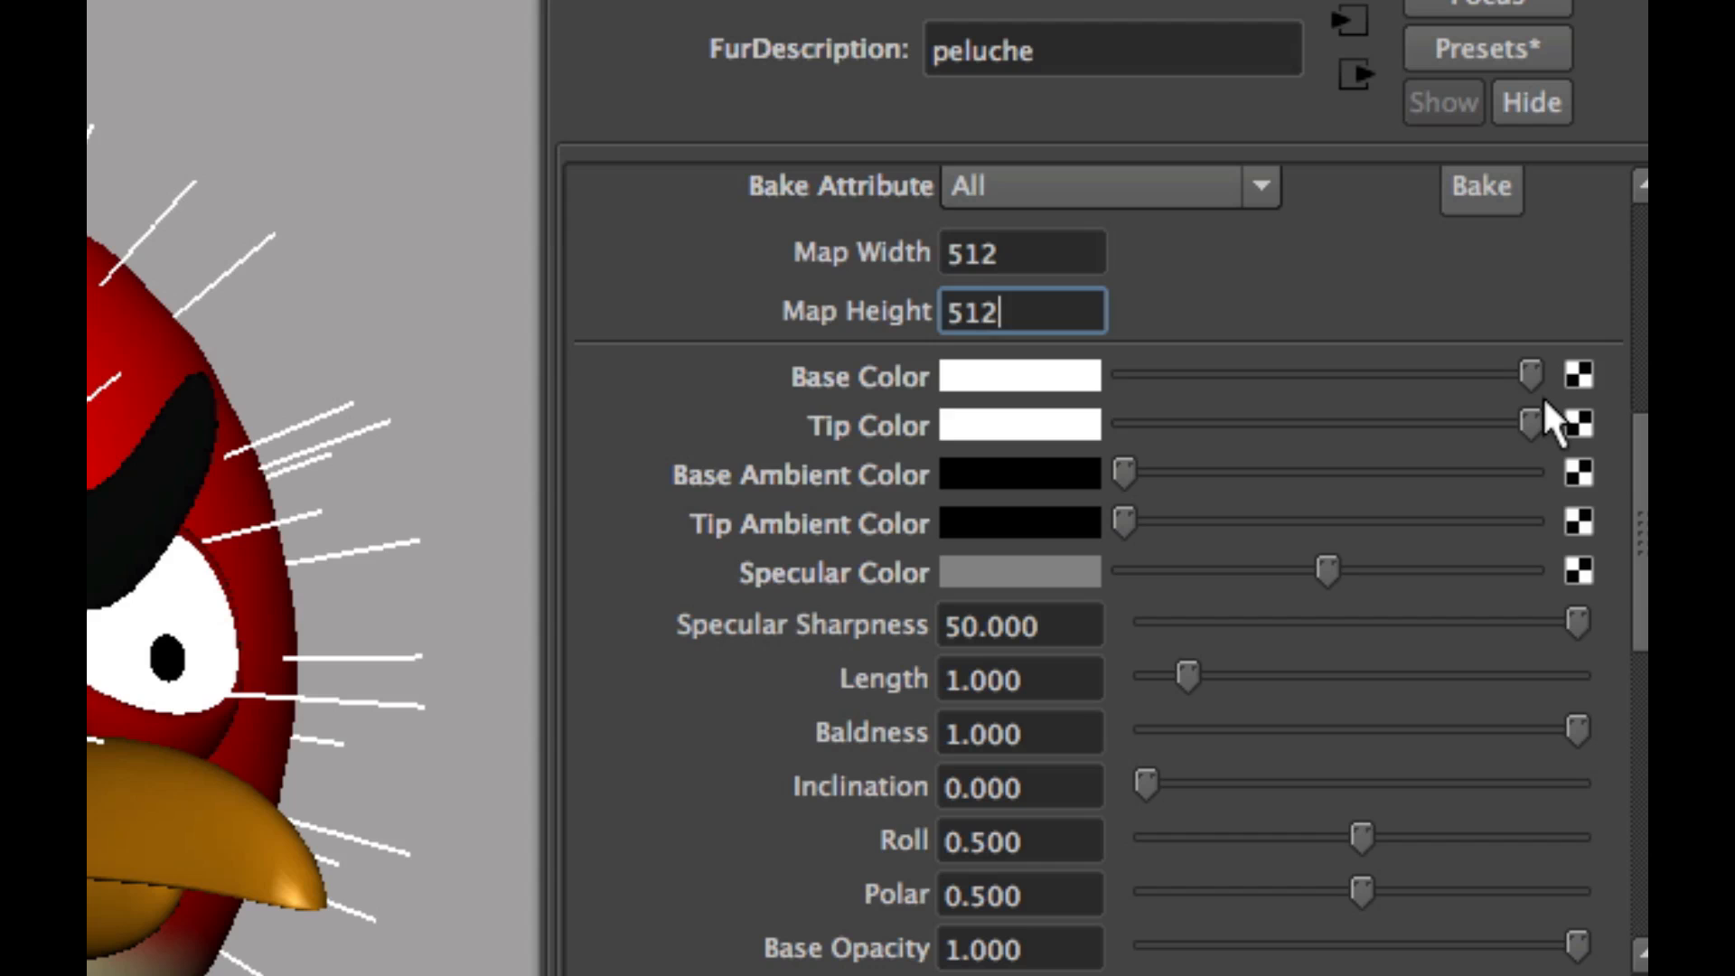
pyautogui.moveTo(1528, 372); pyautogui.dragTo(1209, 372)
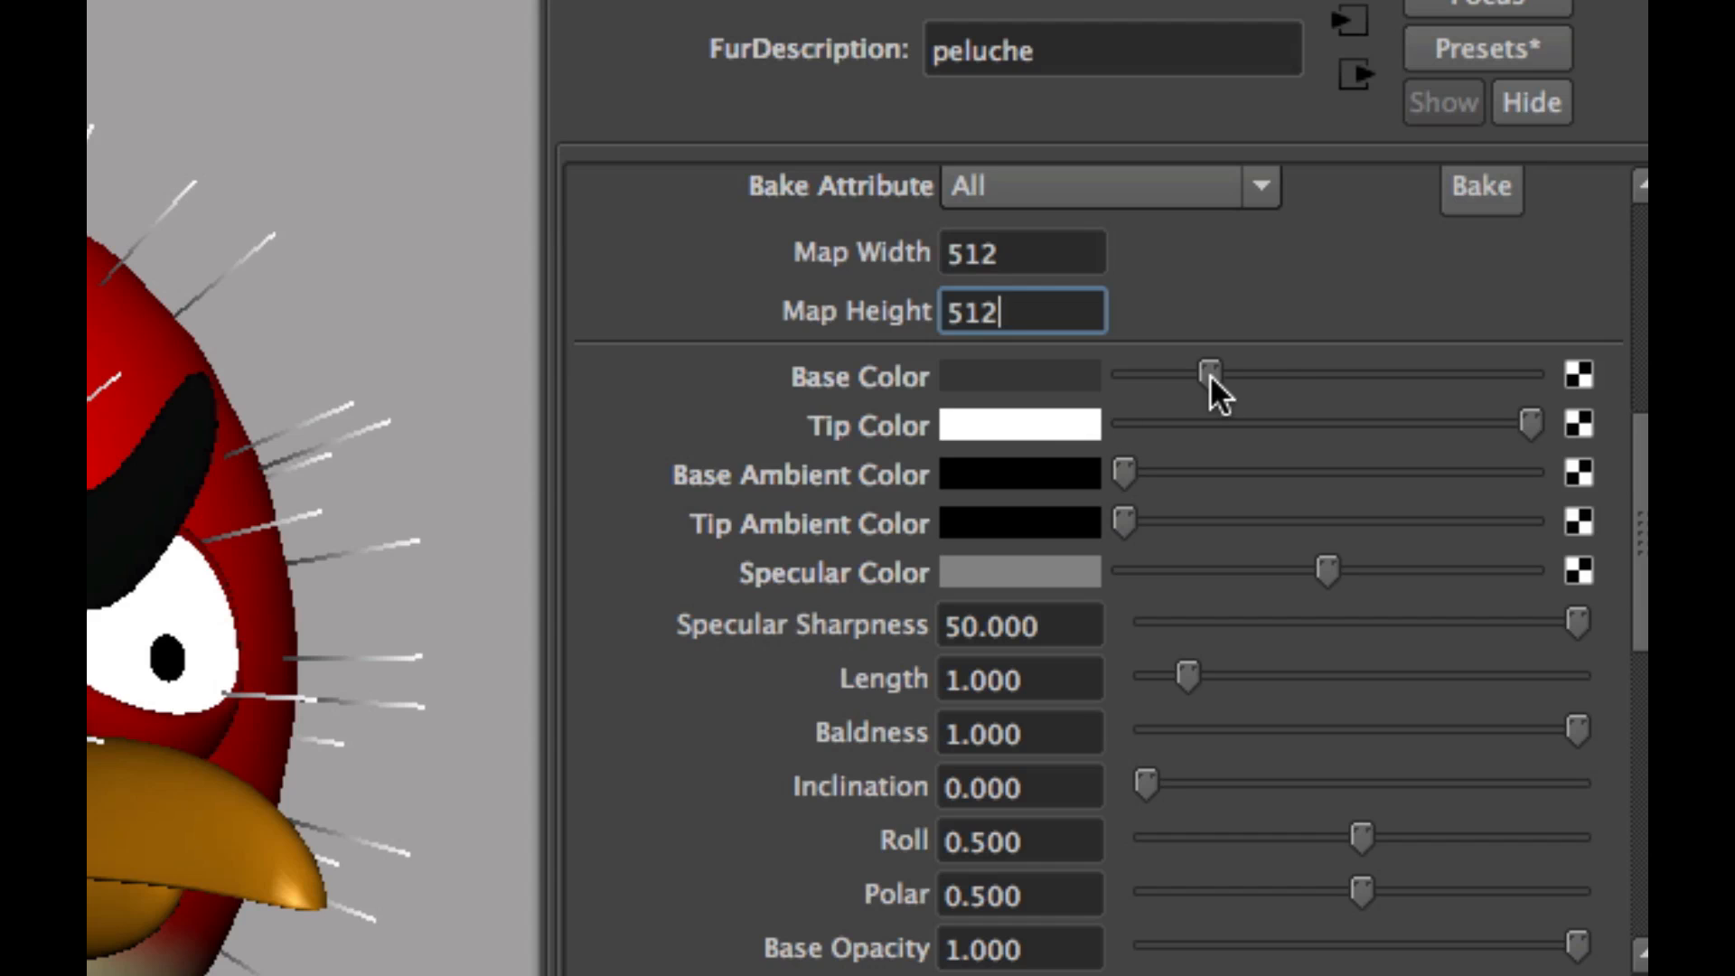
pyautogui.moveTo(1211, 374); pyautogui.dragTo(1279, 373)
# Set the peluche fur's Base Color and Tip Color to red, darkening the Base Color to a deep red
pyautogui.click(1060, 380)
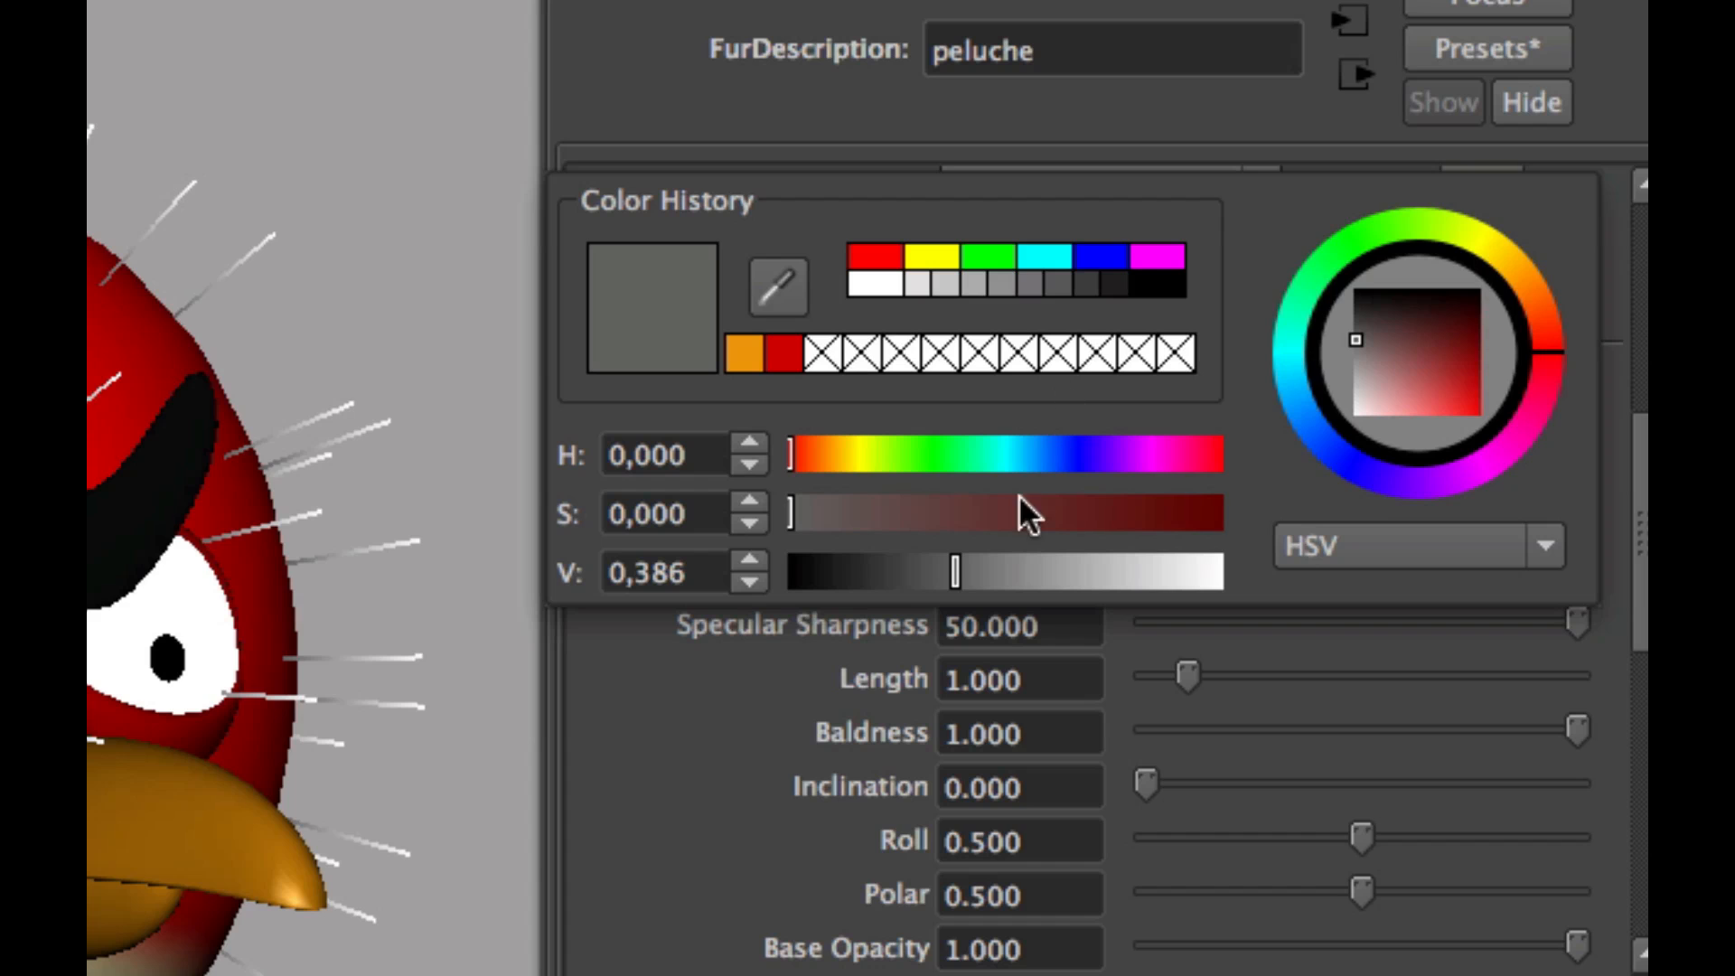
pyautogui.click(875, 253)
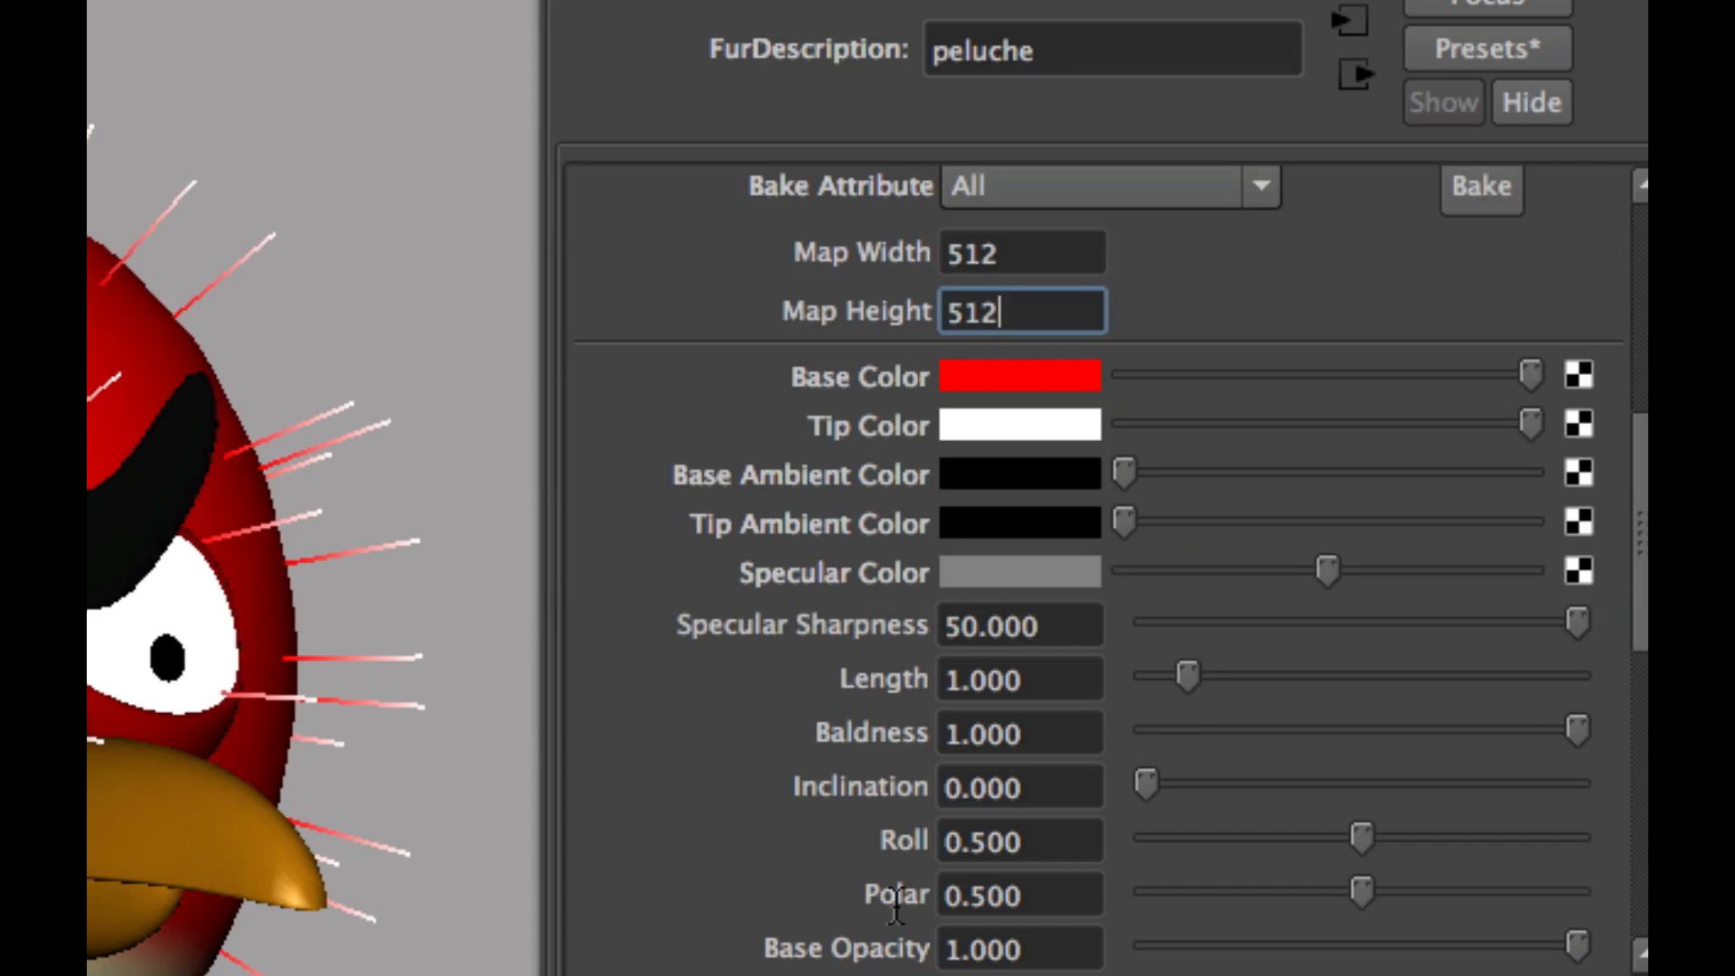
pyautogui.click(1052, 441)
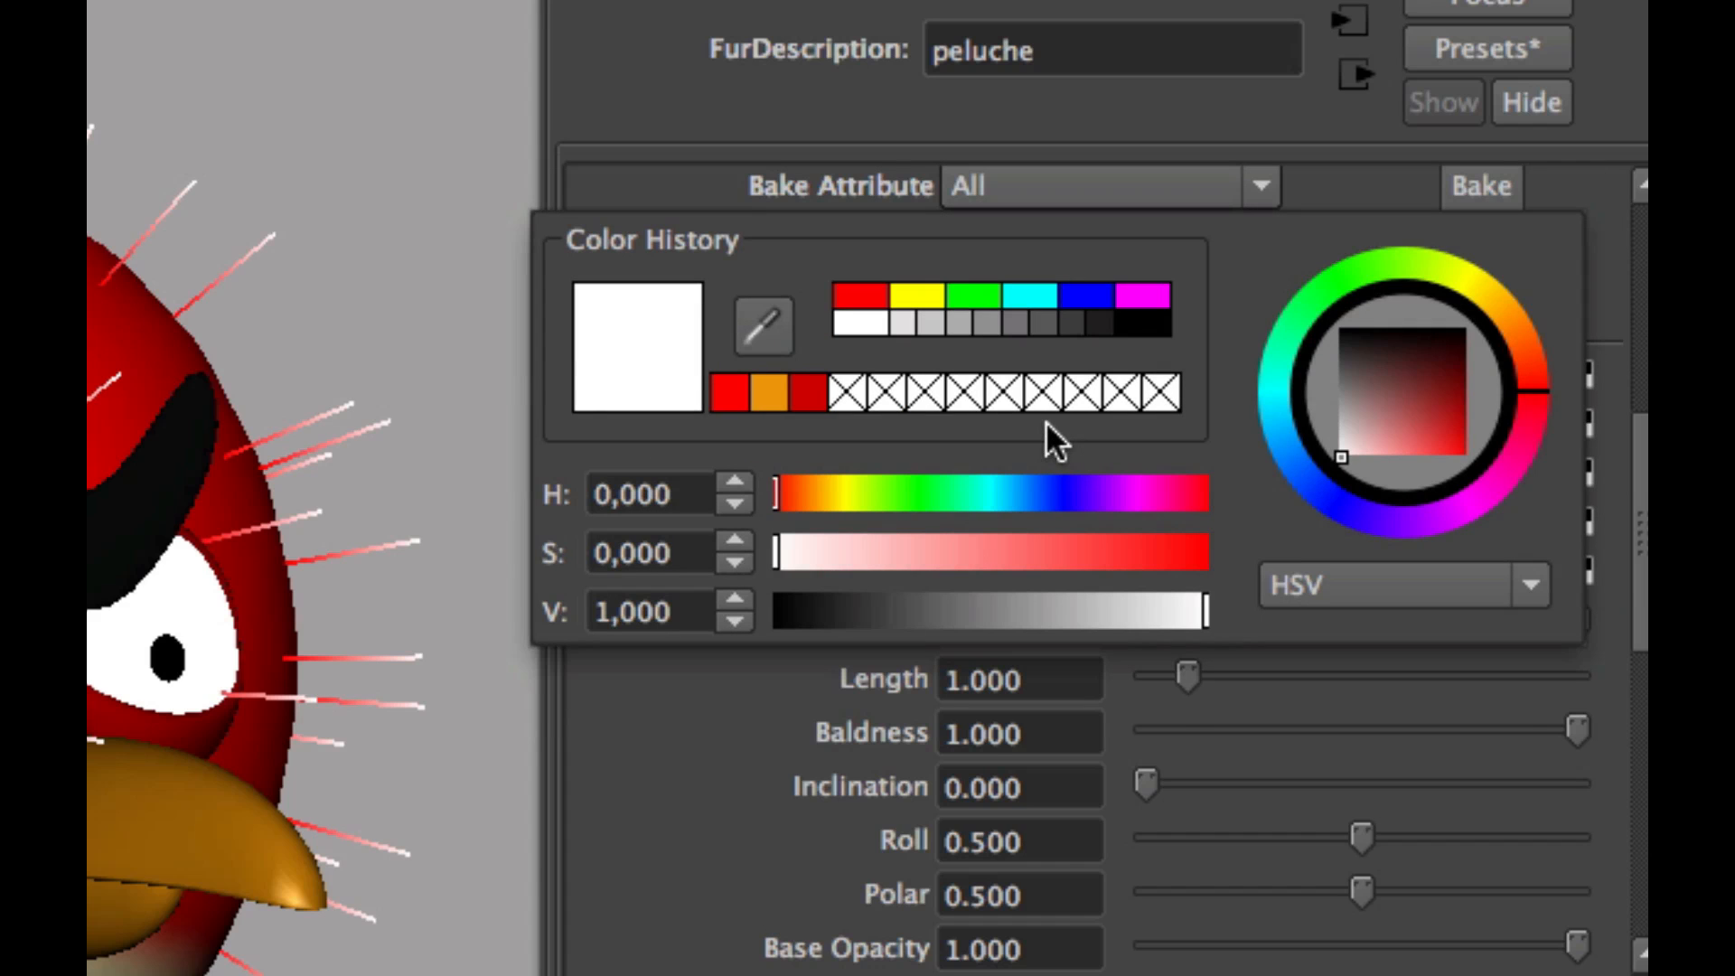
pyautogui.click(859, 295)
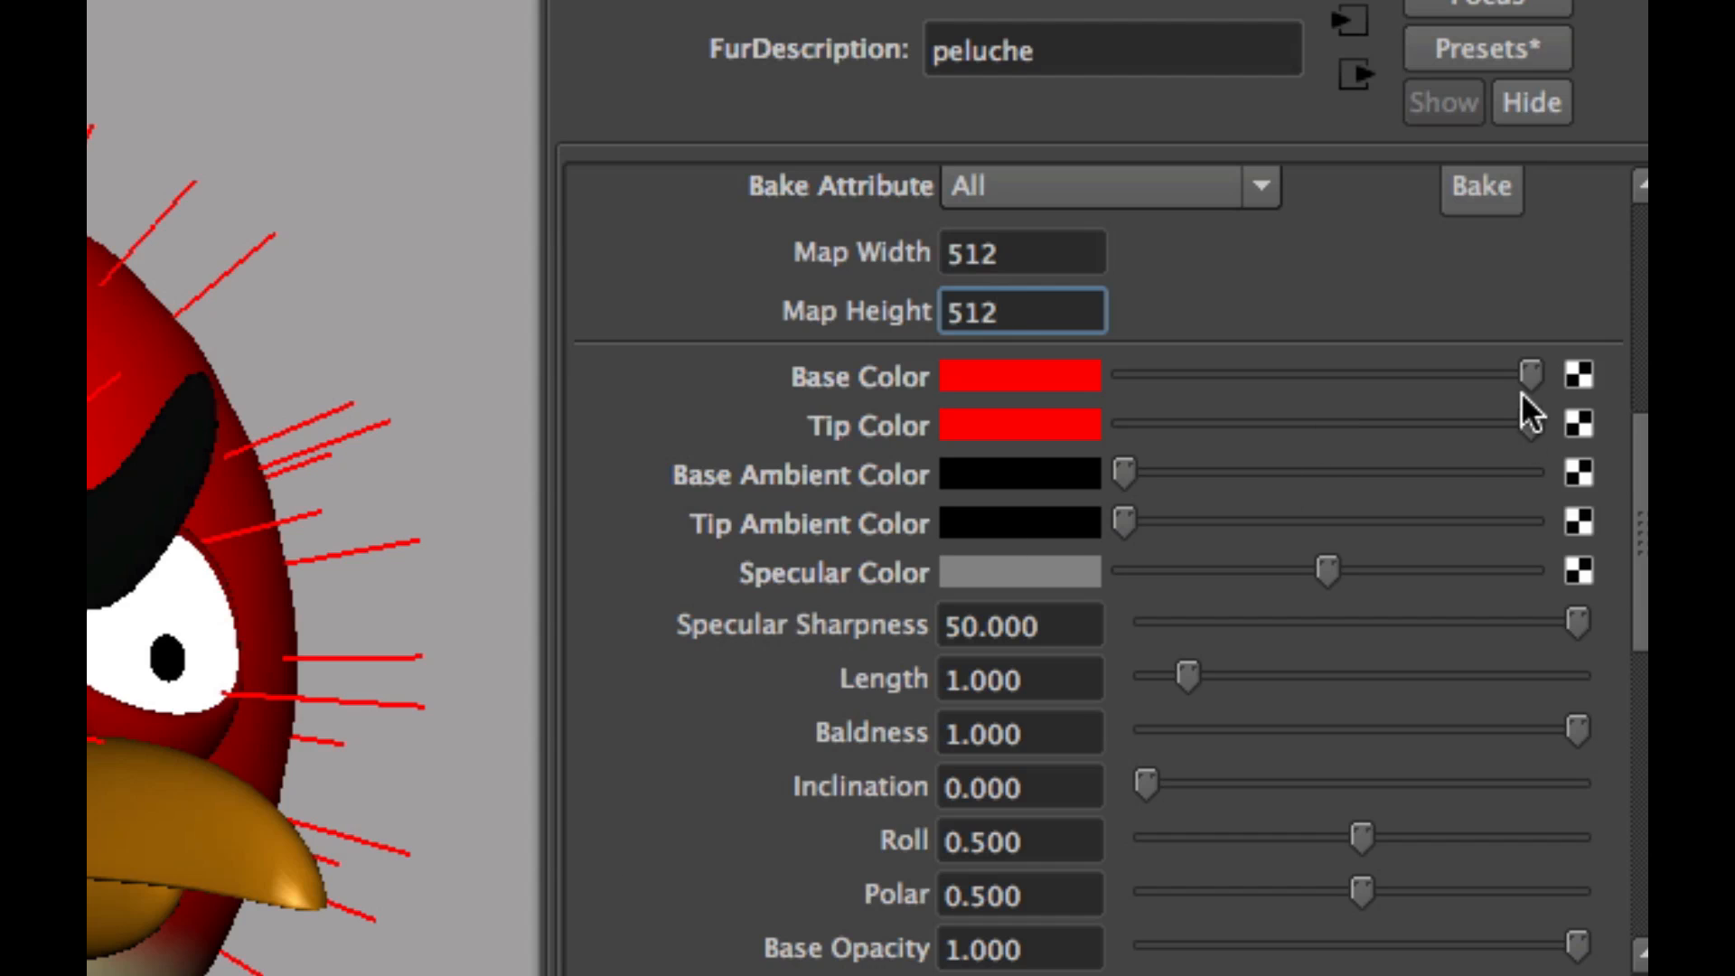
pyautogui.moveTo(1520, 370); pyautogui.dragTo(1379, 369)
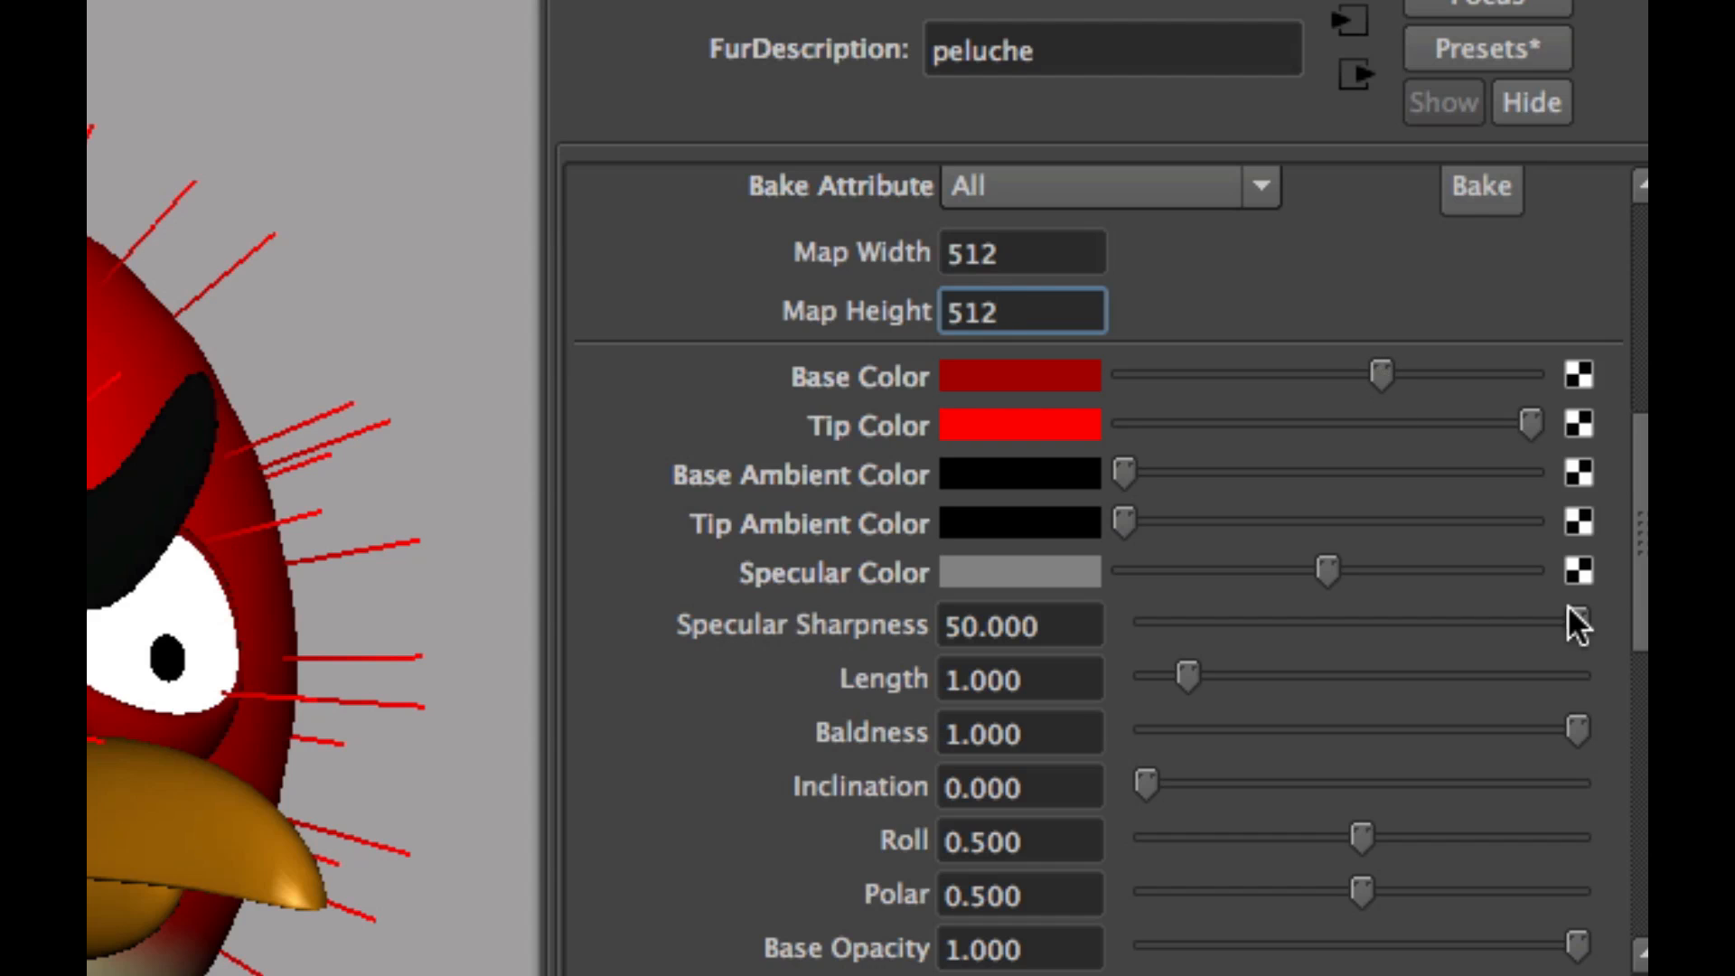
# Brighten the peluche fur's Specular Color to nearly white and keep the rendered bird image for comparison
pyautogui.moveTo(1644, 570); pyautogui.dragTo(1644, 615)
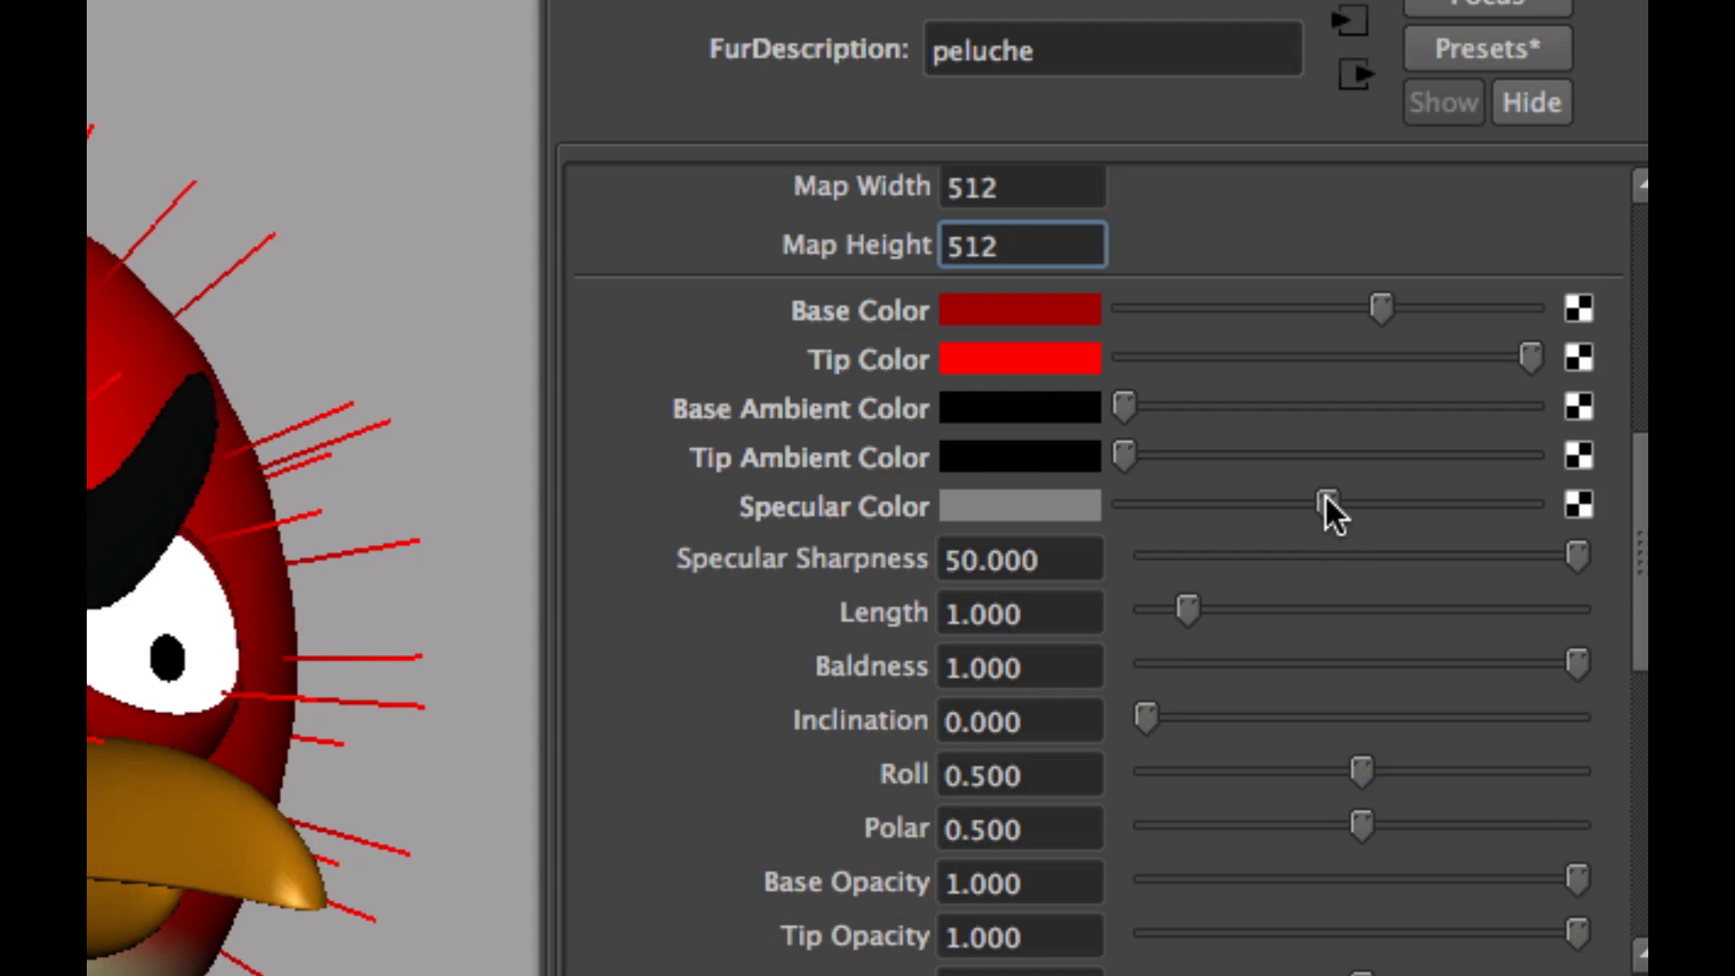
pyautogui.moveTo(1325, 496); pyautogui.dragTo(1521, 505)
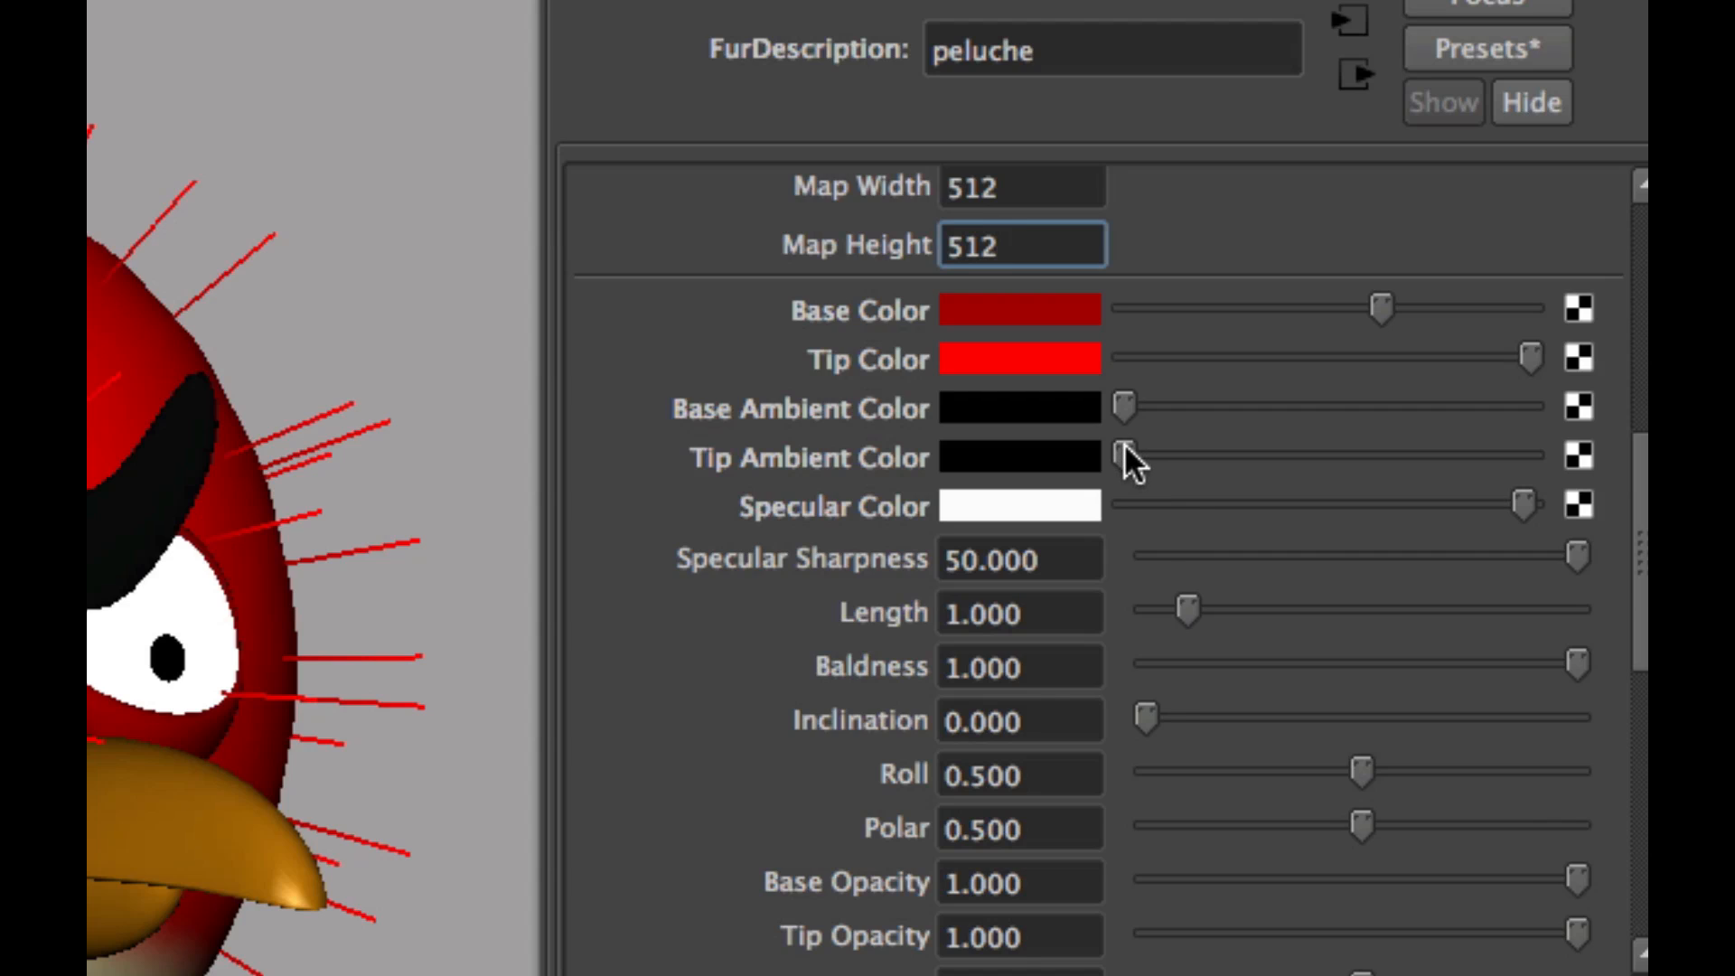
pyautogui.moveTo(1125, 445)
pyautogui.mouseDown()
pyautogui.moveTo(1153, 447)
pyautogui.moveTo(1154, 402)
pyautogui.moveTo(1340, 409)
pyautogui.moveTo(1135, 405)
pyautogui.moveTo(1124, 453)
pyautogui.mouseUp()
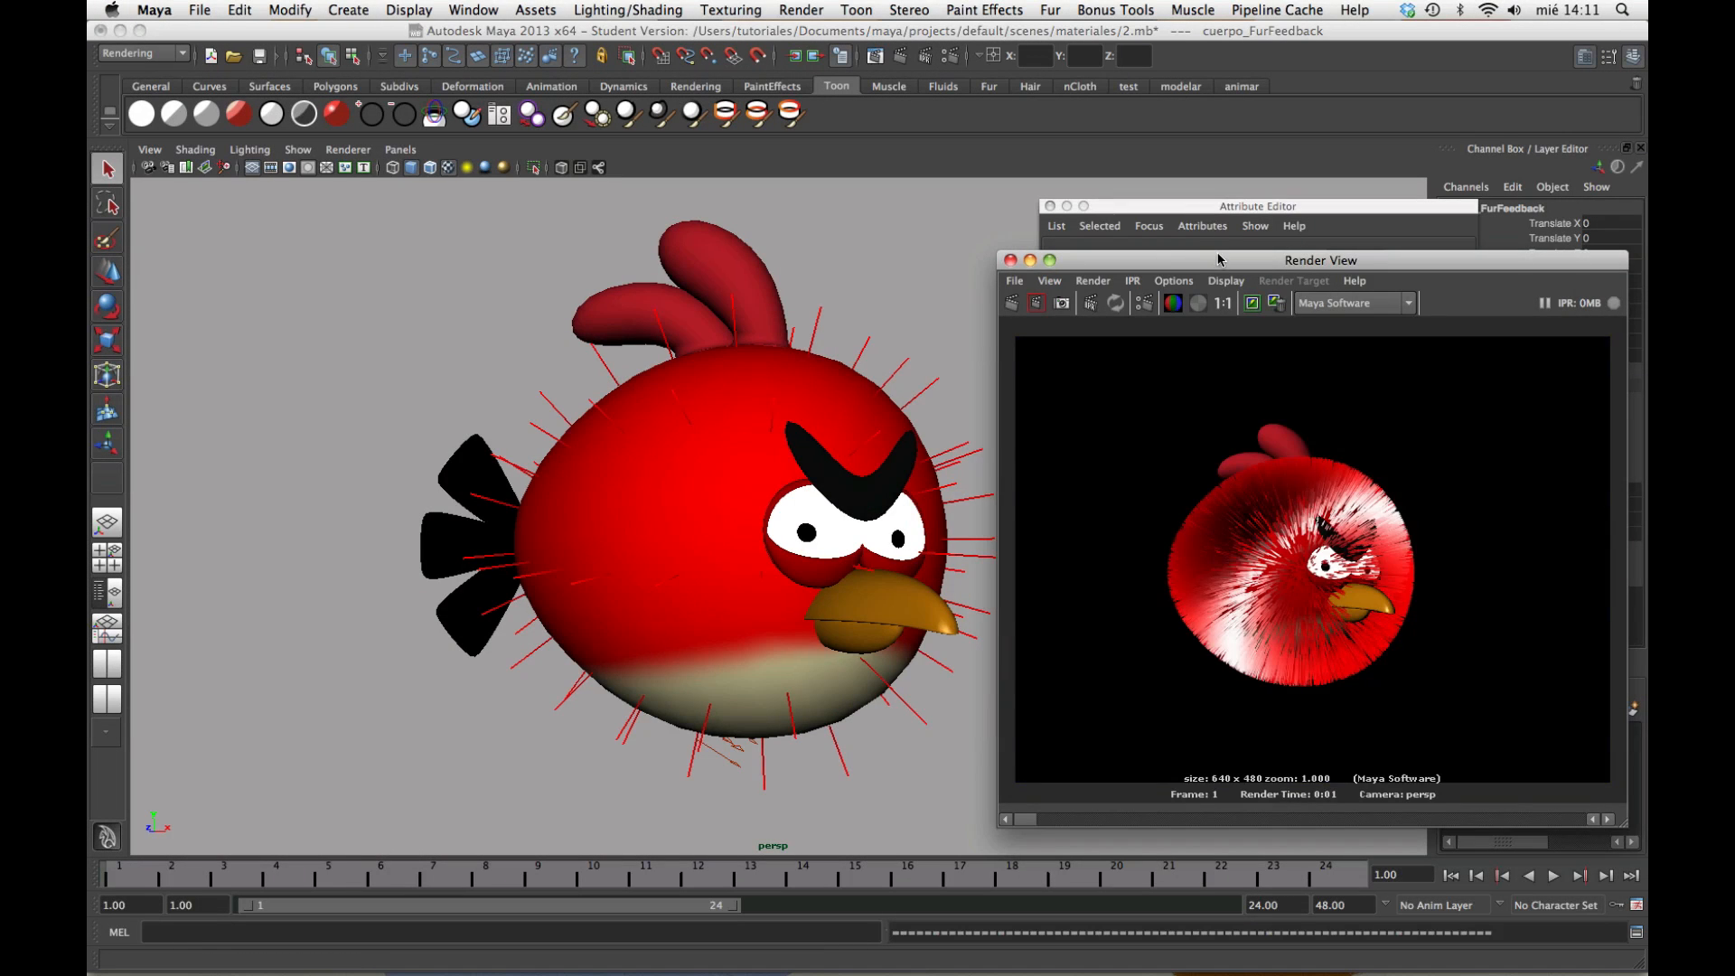
pyautogui.moveTo(1221, 262); pyautogui.dragTo(562, 229)
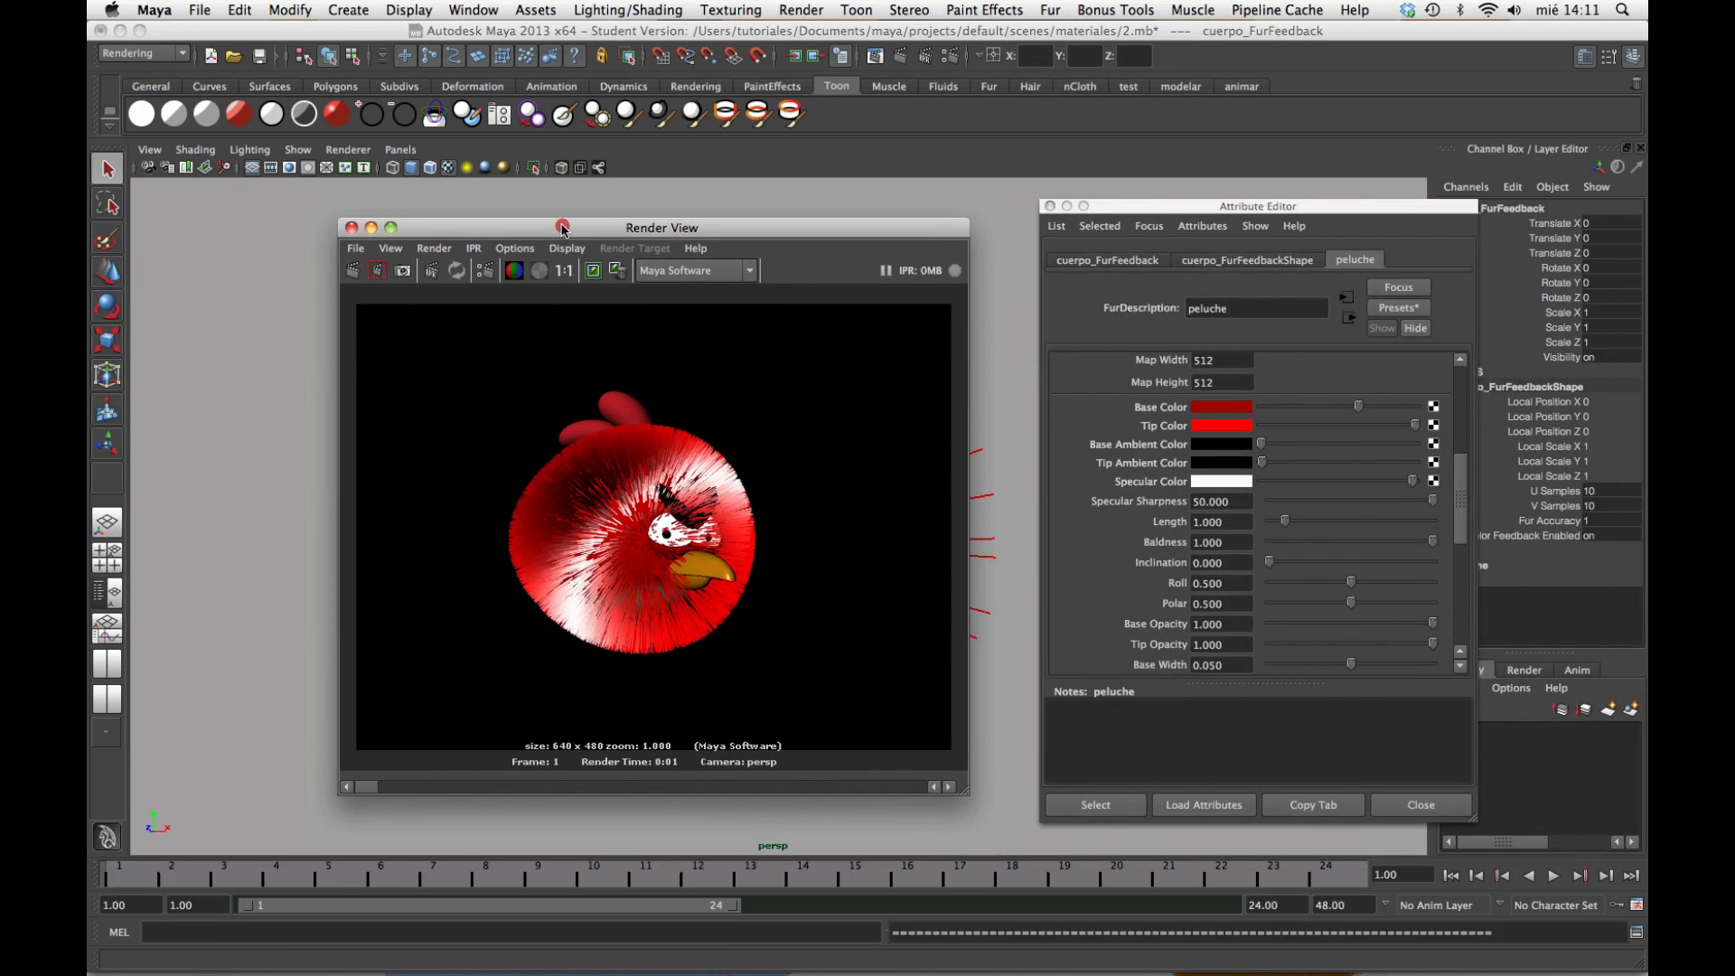
pyautogui.click(592, 270)
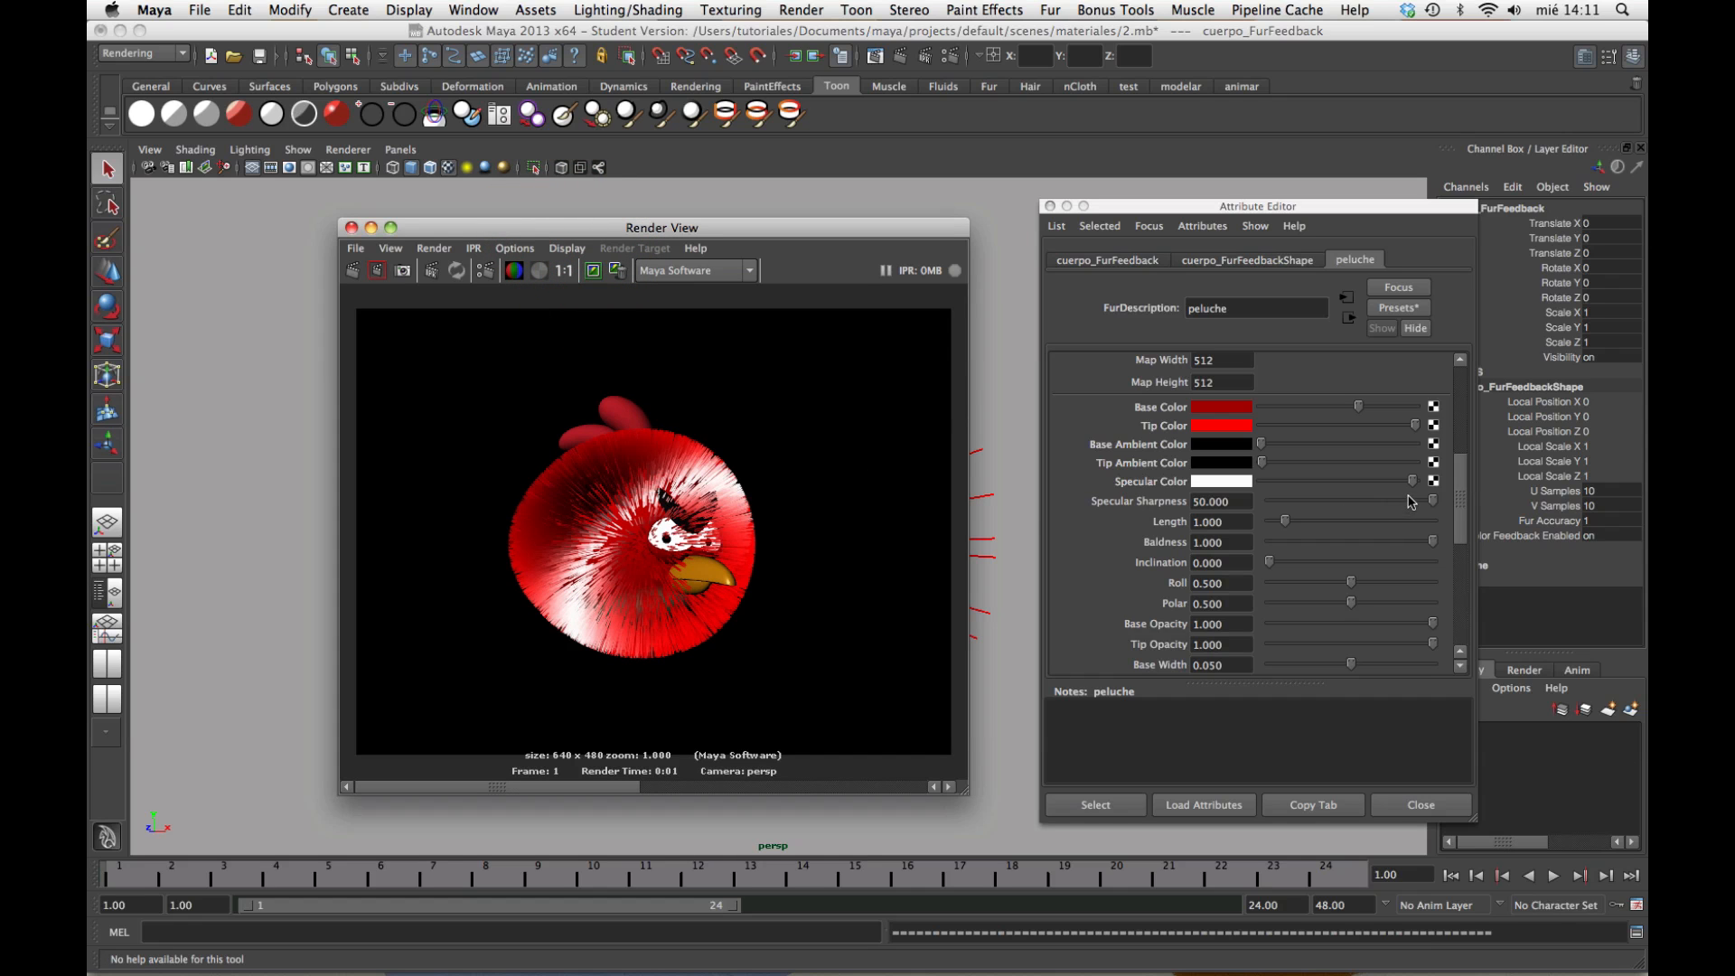
# Lower the fur's Specular Sharpness to about 4.5, render the bird again and keep that image
pyautogui.moveTo(1432, 500); pyautogui.dragTo(1282, 500)
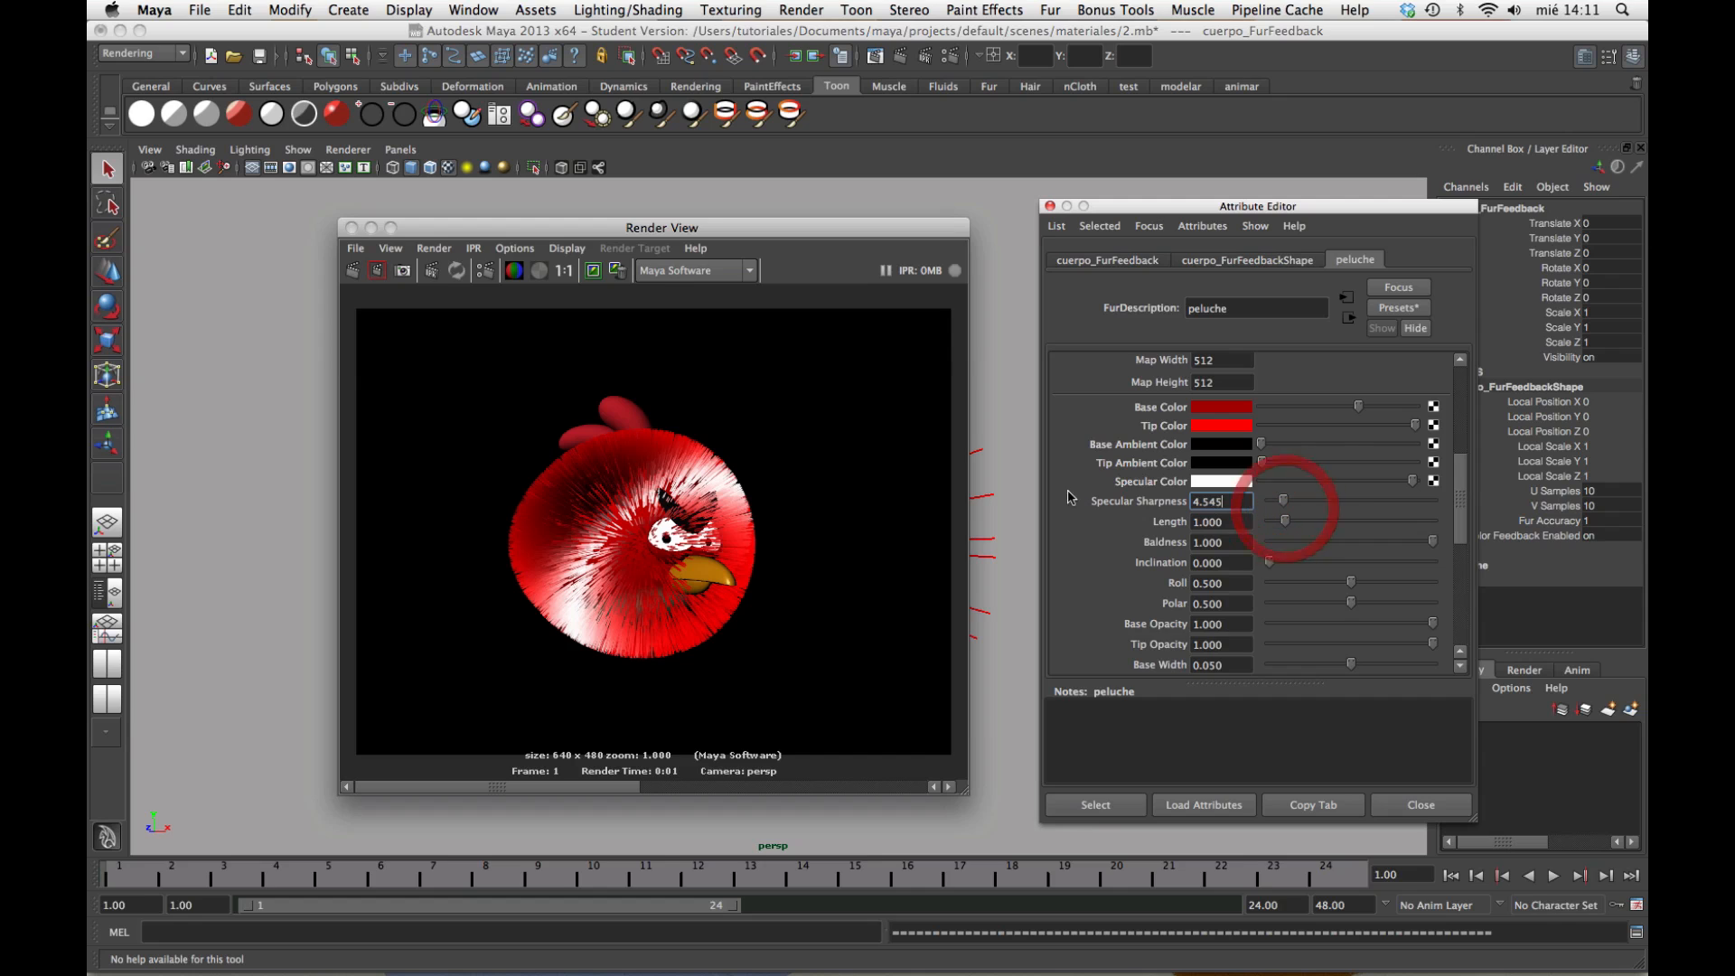
pyautogui.click(351, 275)
pyautogui.click(351, 273)
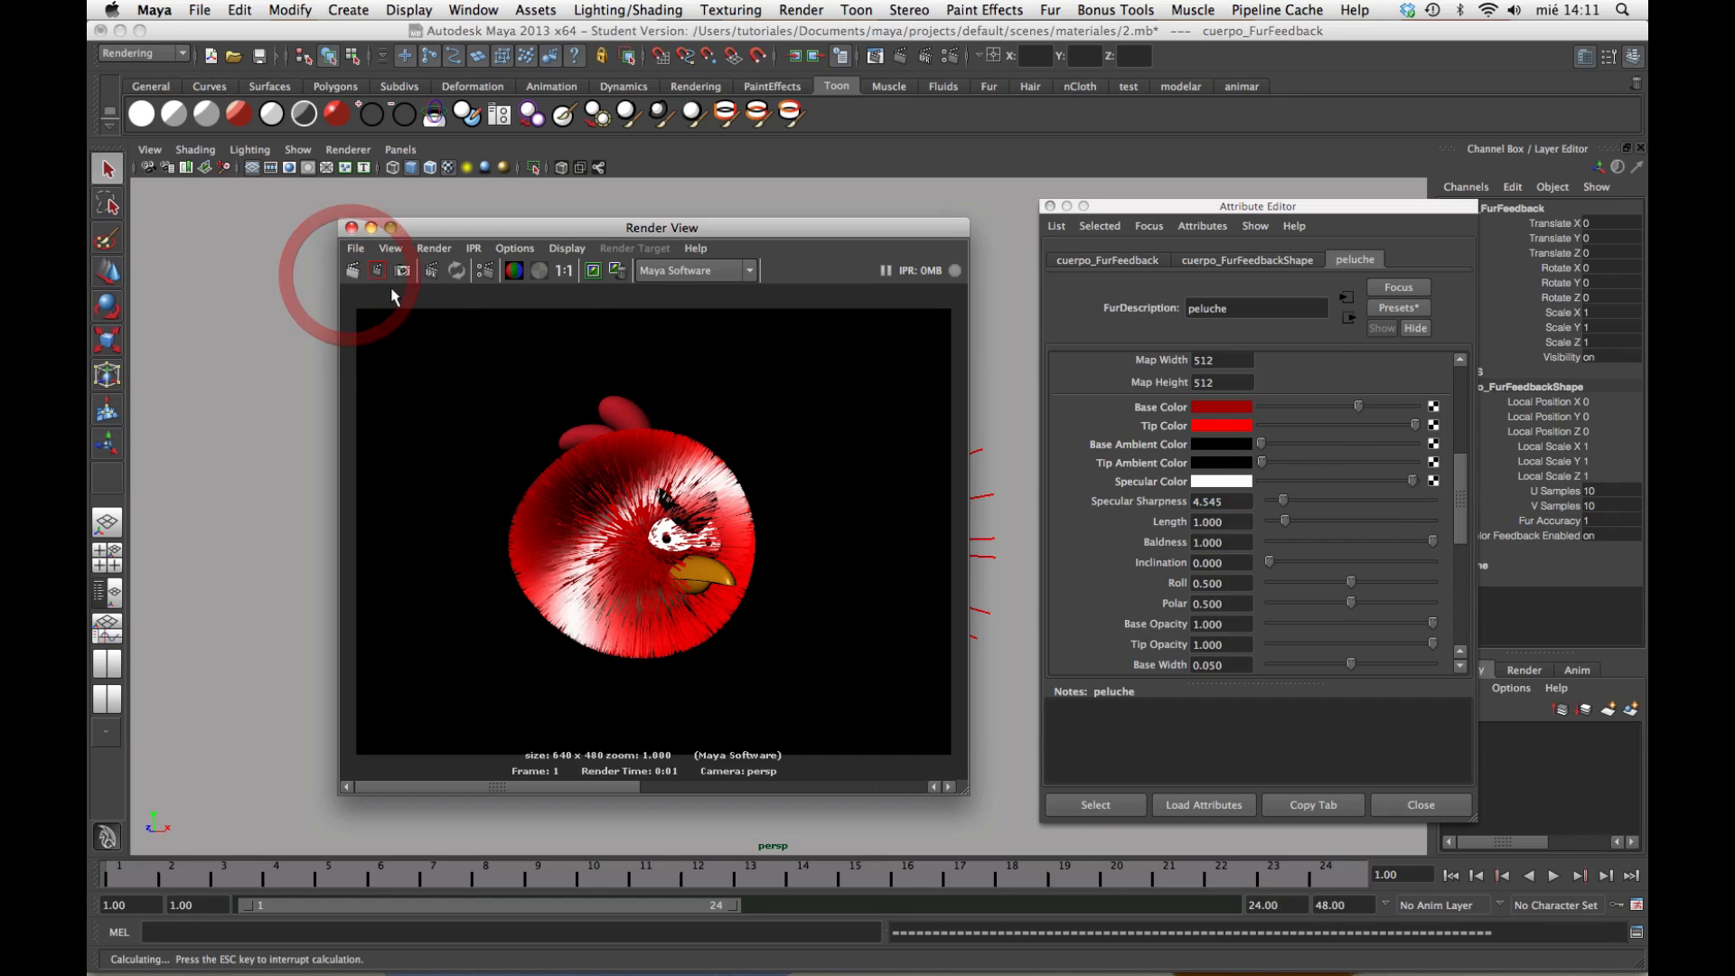
pyautogui.click(594, 271)
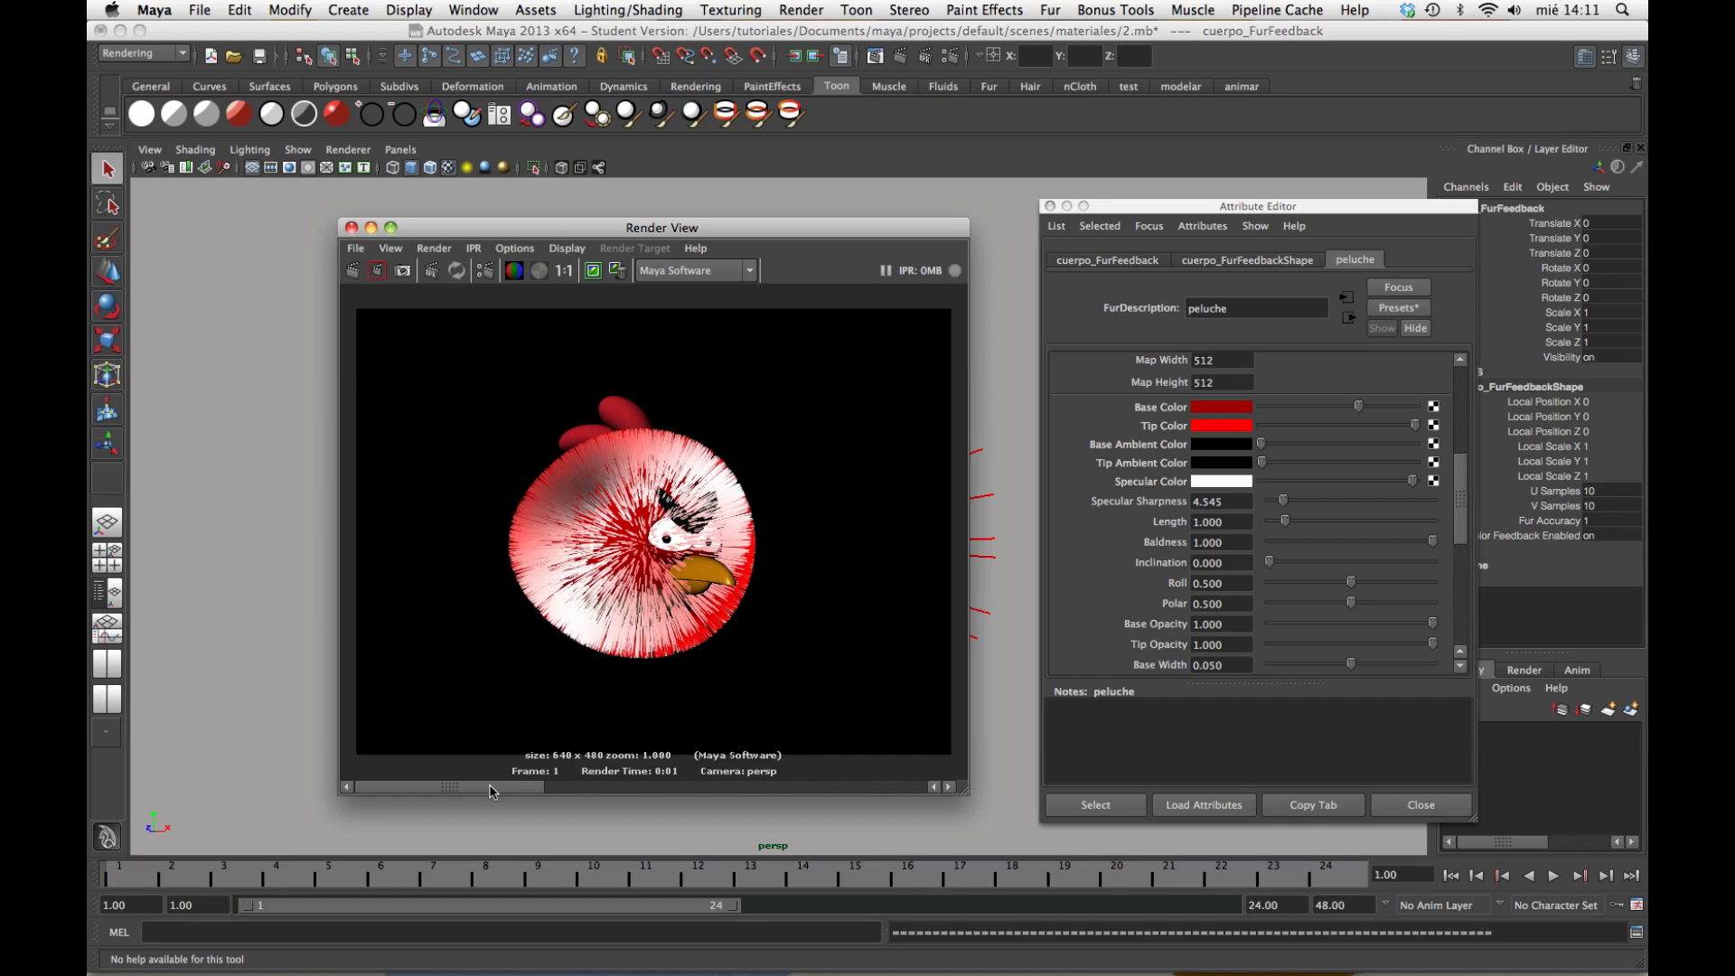
# Compare the kept renders, restore the fur's Specular Sharpness to 50 and render the bird again
pyautogui.moveTo(488, 788); pyautogui.dragTo(539, 784)
pyautogui.moveTo(1289, 505); pyautogui.dragTo(1438, 521)
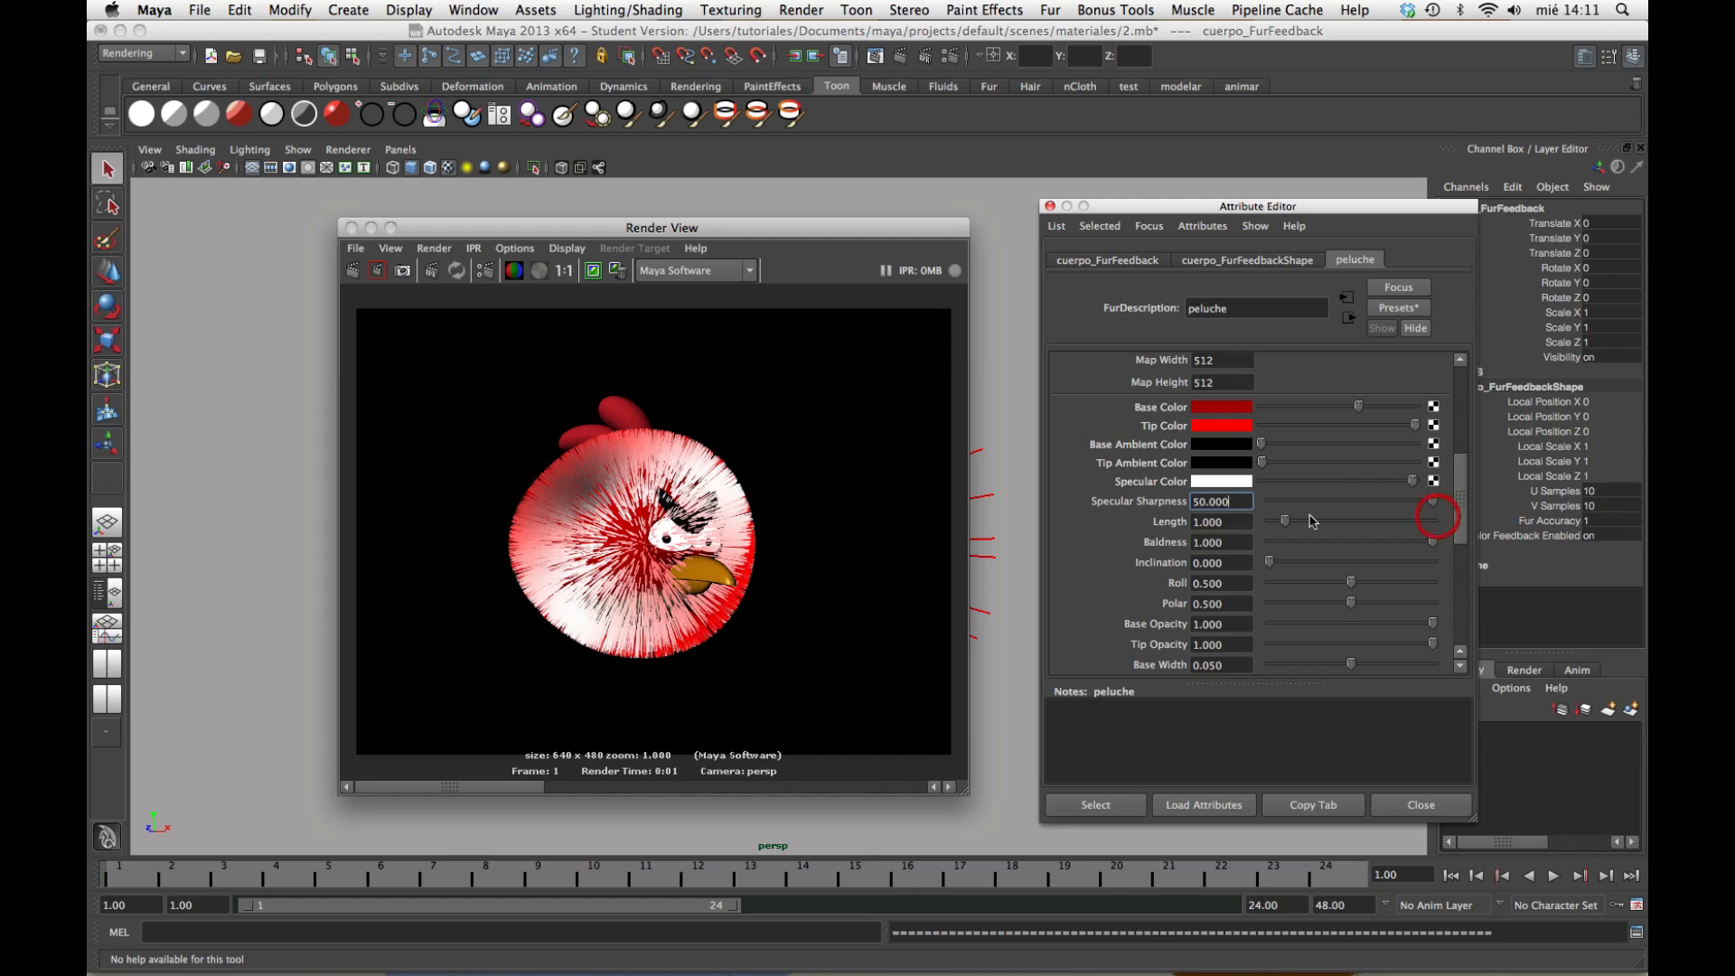
pyautogui.click(593, 271)
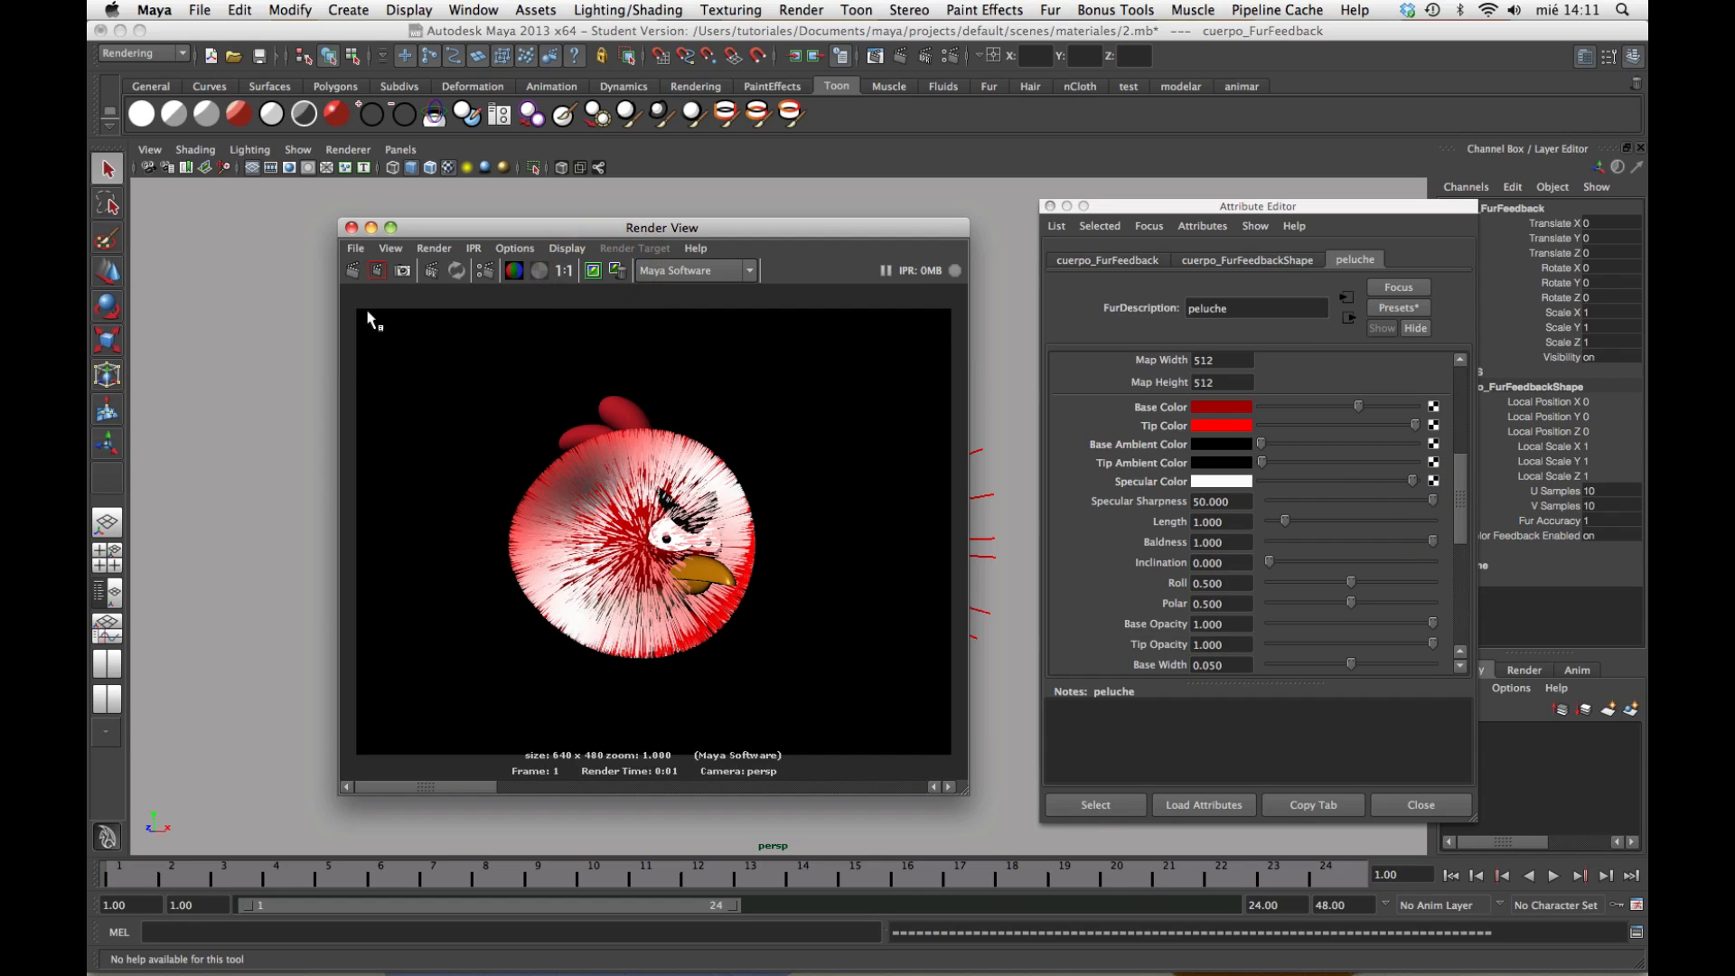
pyautogui.click(354, 271)
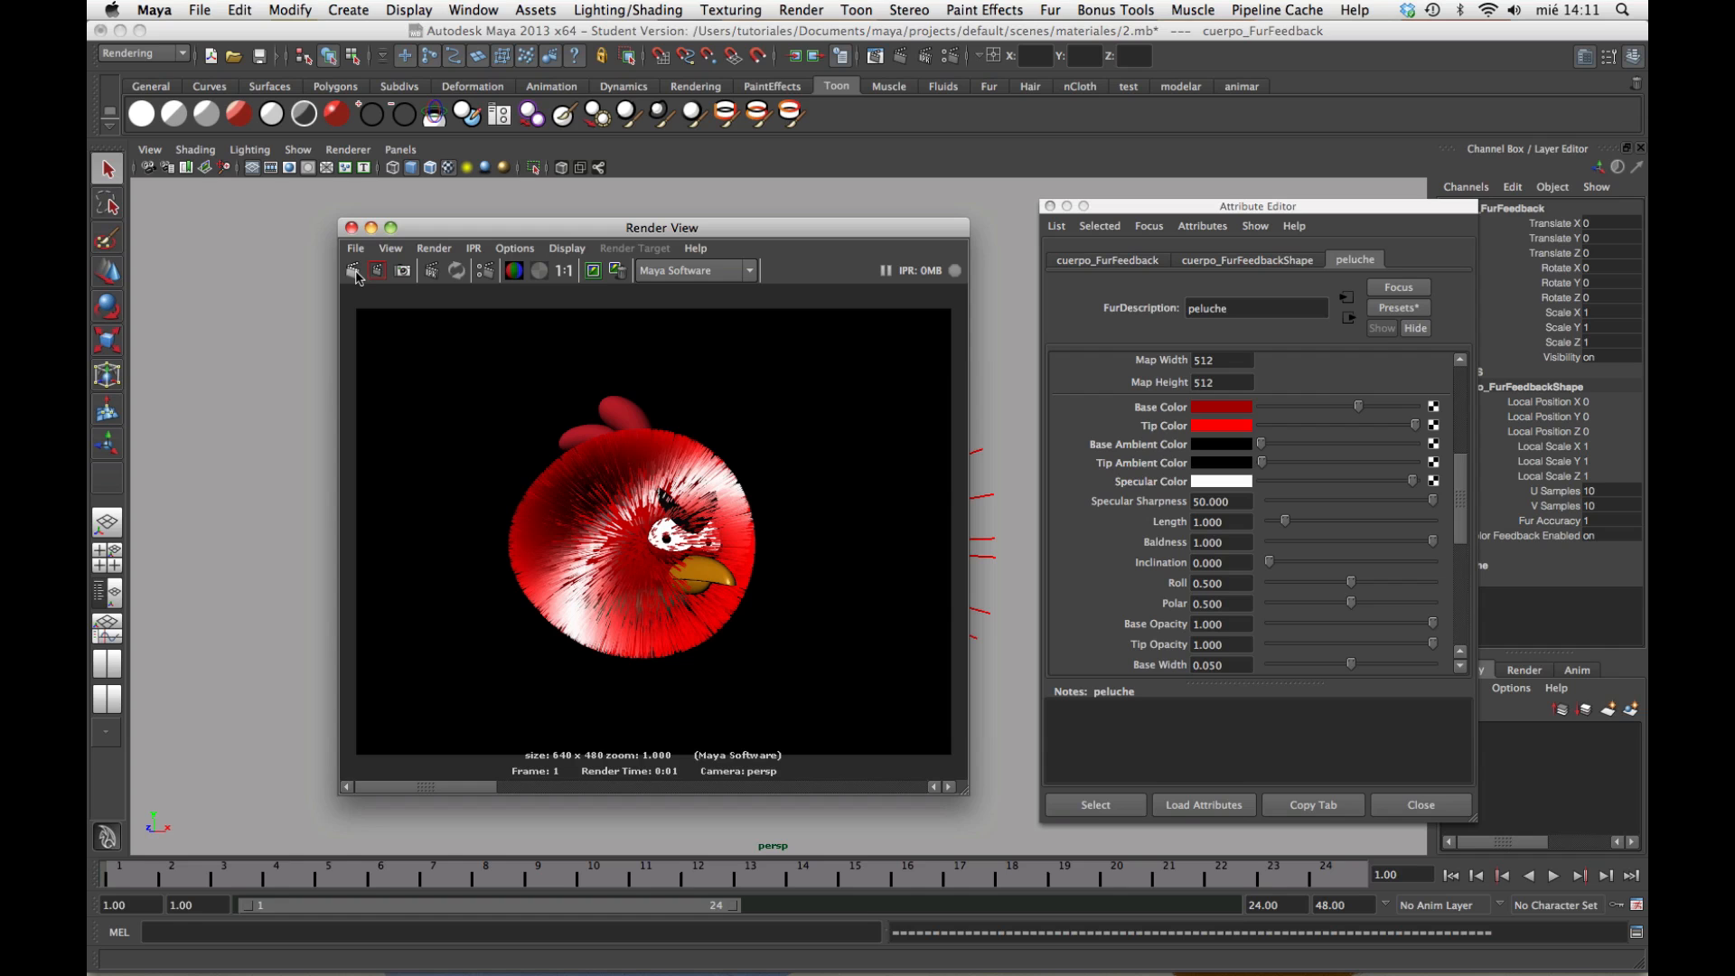
# Shorten the peluche fur's Length to 0.170 and render the bird again
pyautogui.click(351, 227)
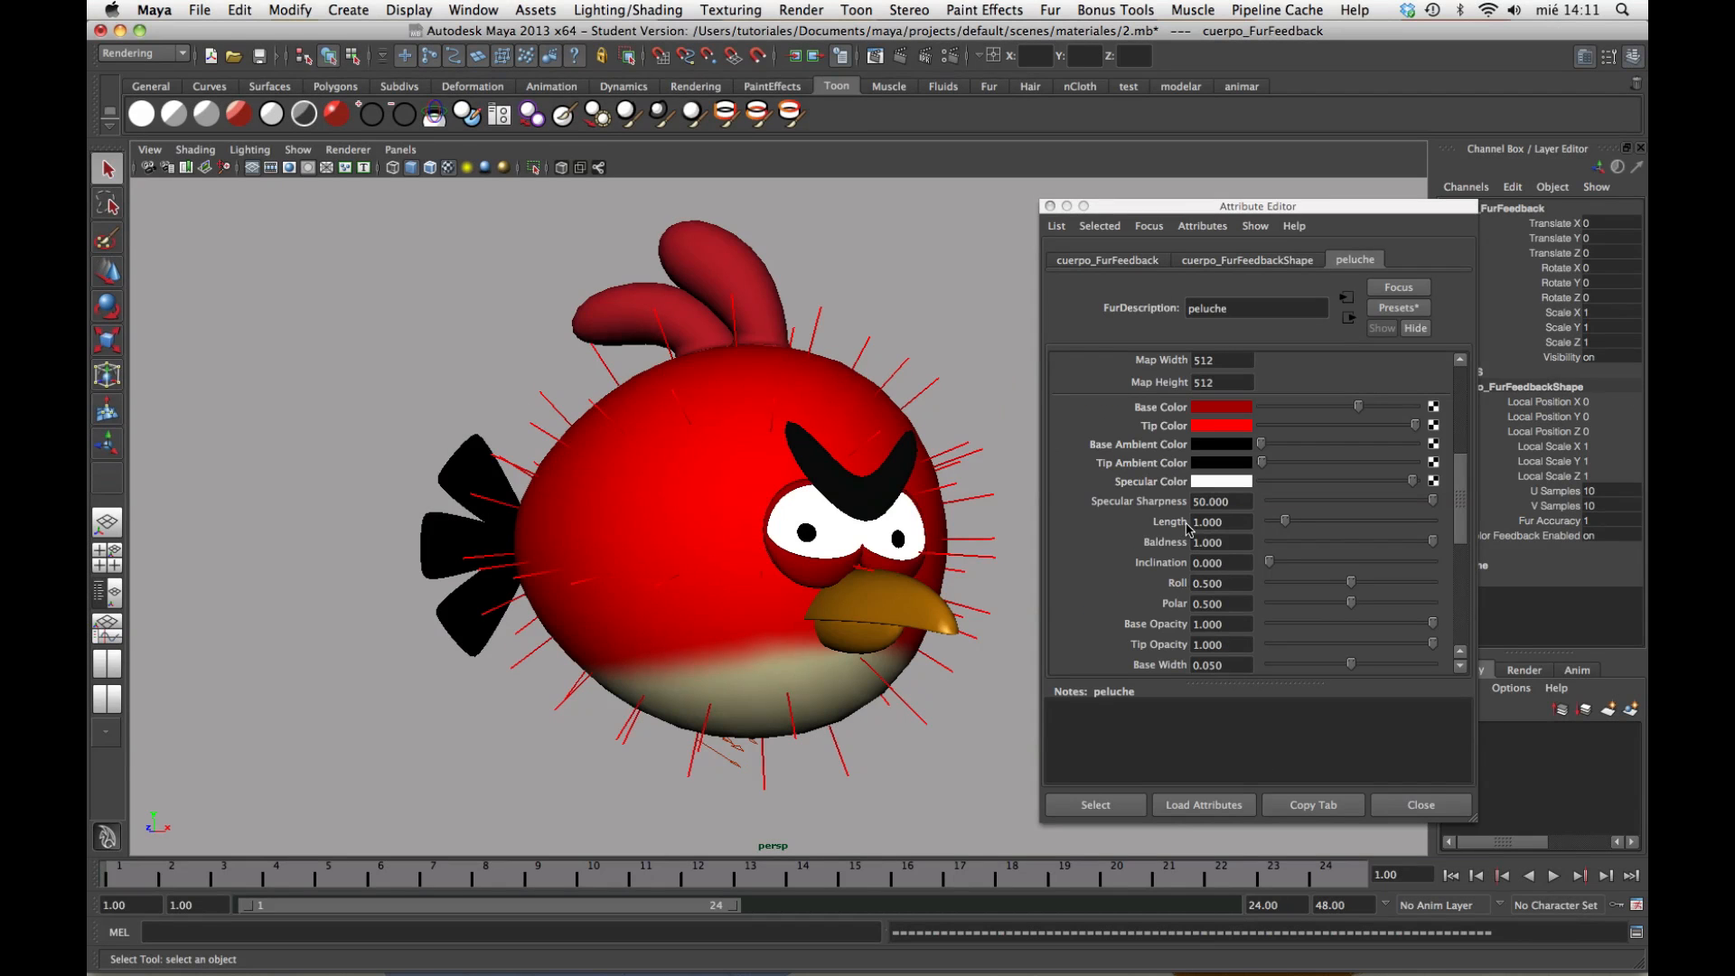
pyautogui.moveTo(1287, 528); pyautogui.dragTo(1274, 528)
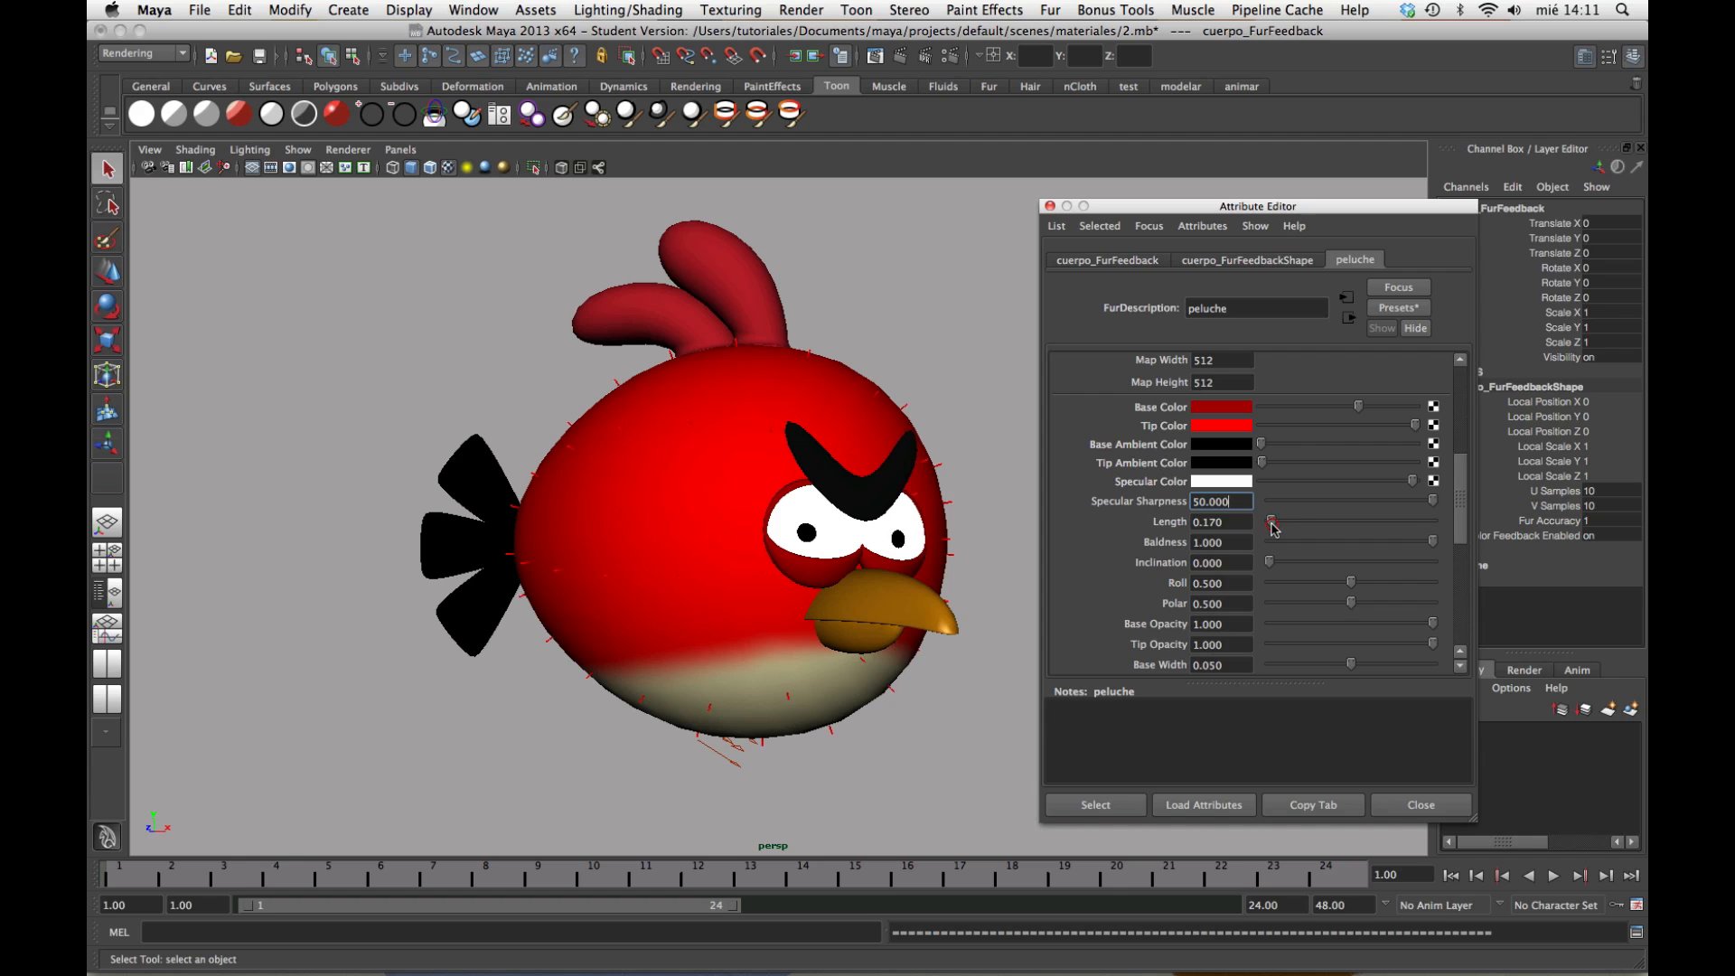
pyautogui.click(901, 57)
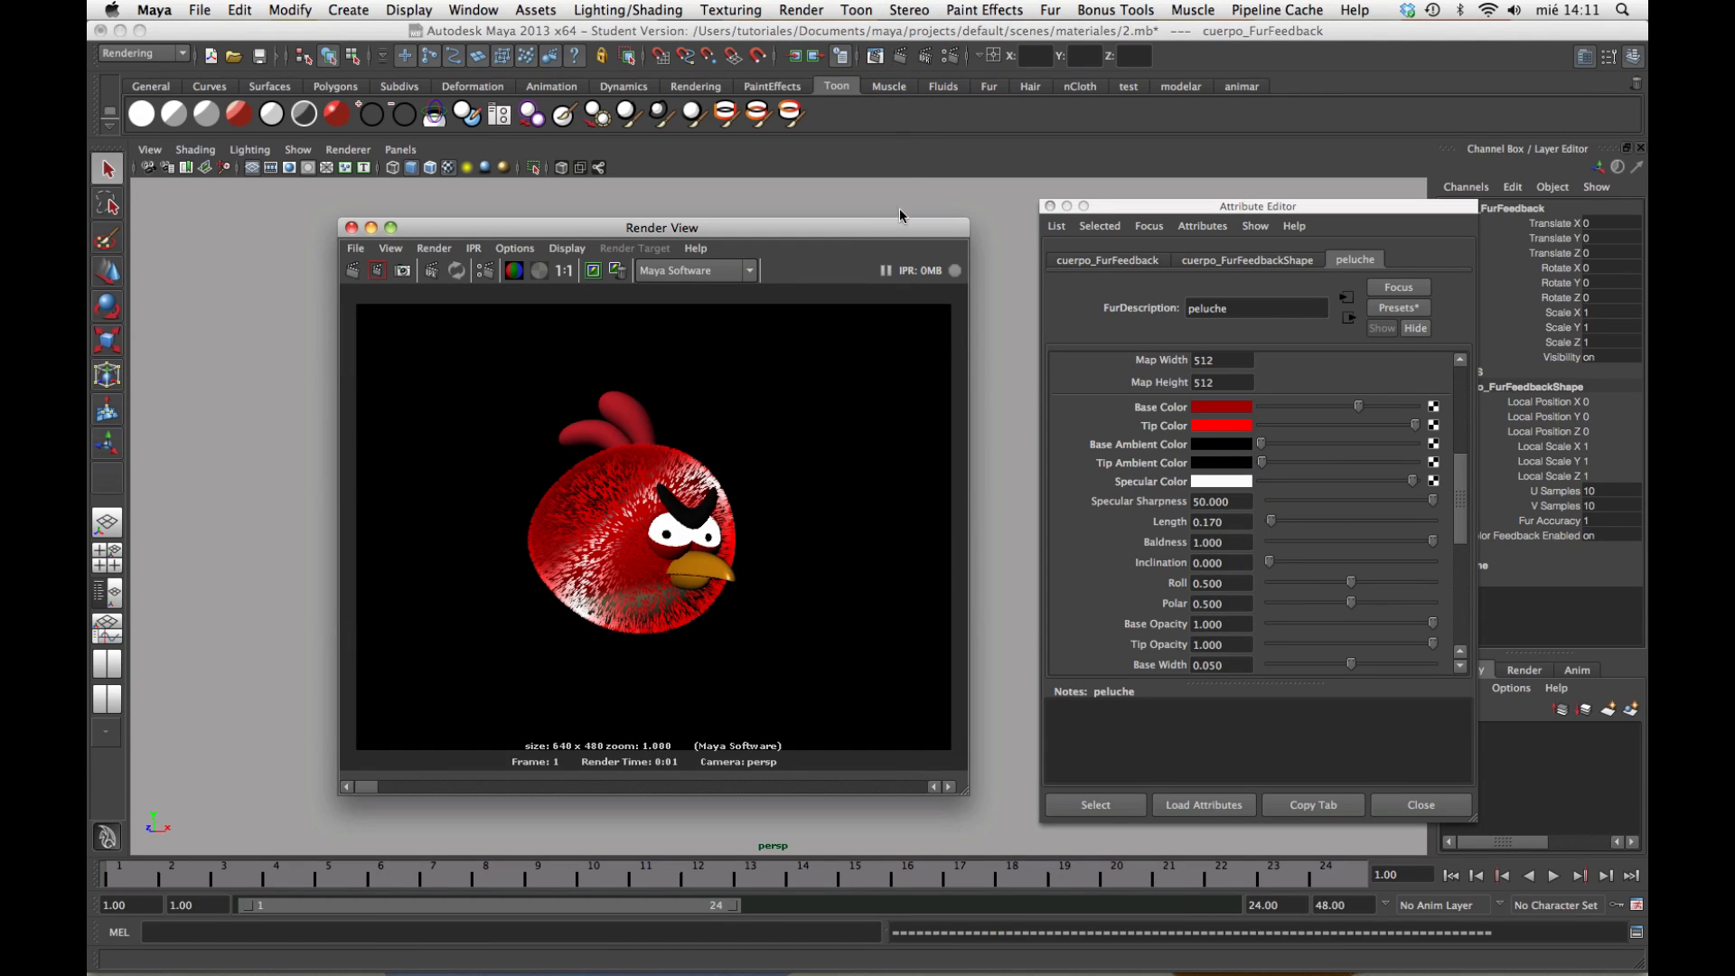
# Try a lower Baldness on the peluche fur, settling at 0.455, and render the bird with it
pyautogui.moveTo(910, 236); pyautogui.dragTo(779, 450)
pyautogui.moveTo(737, 608); pyautogui.dragTo(751, 608)
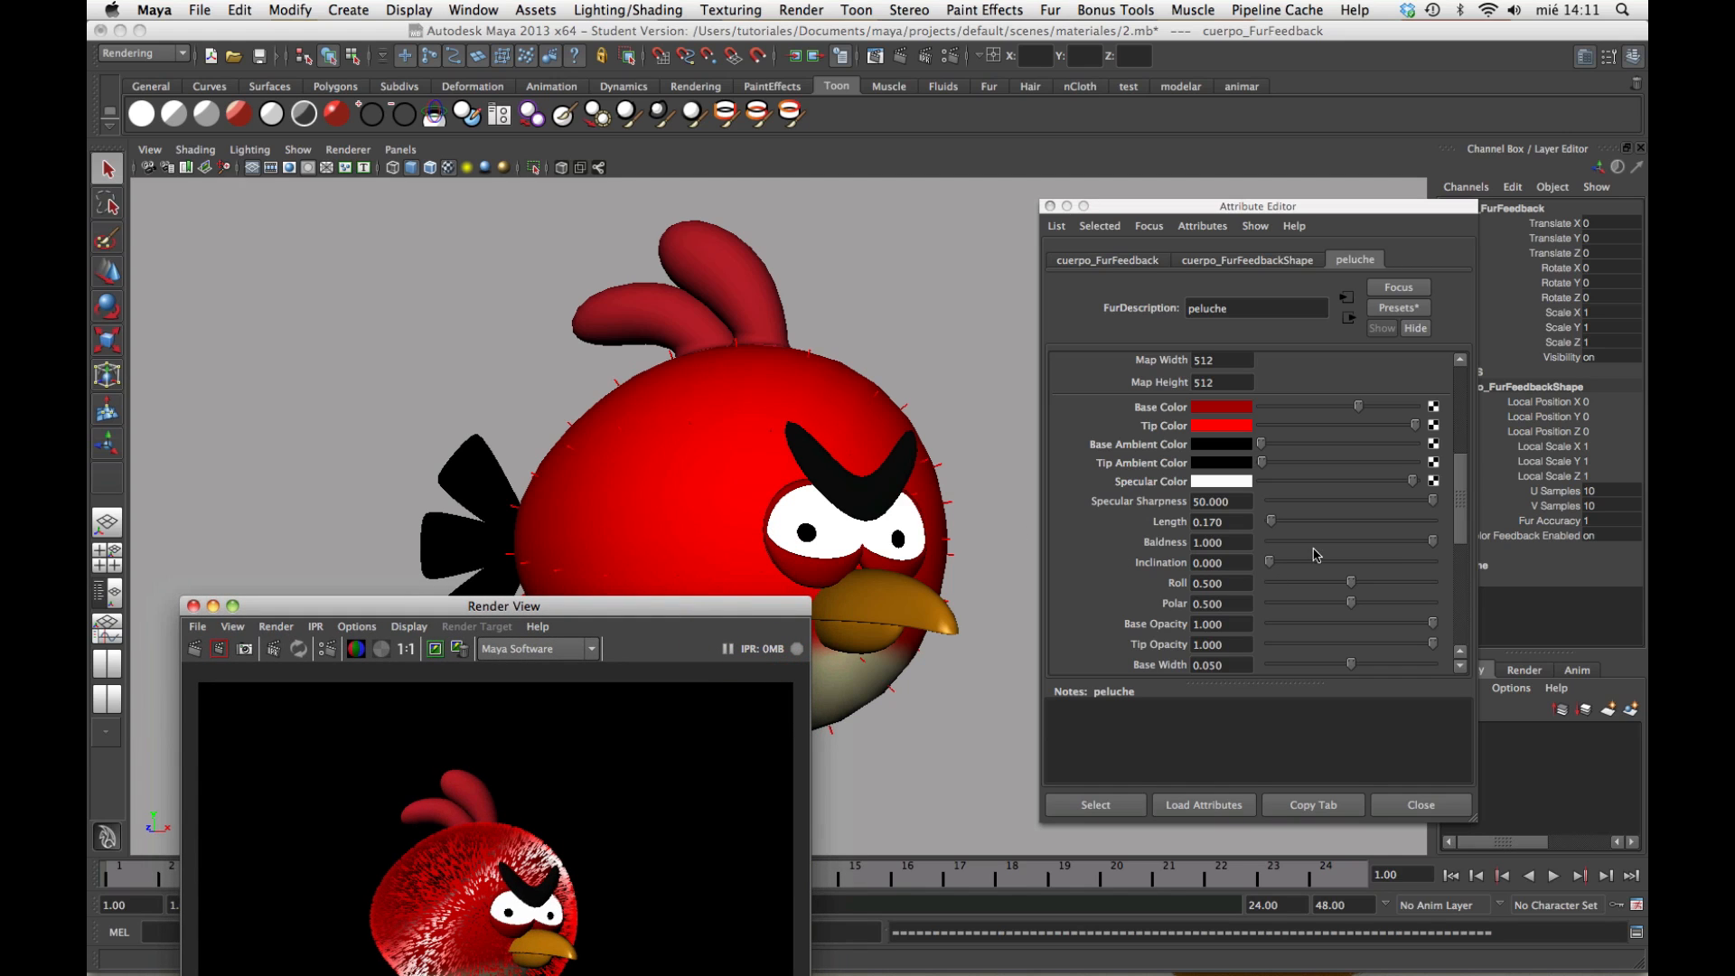
pyautogui.moveTo(1407, 545); pyautogui.dragTo(1299, 547)
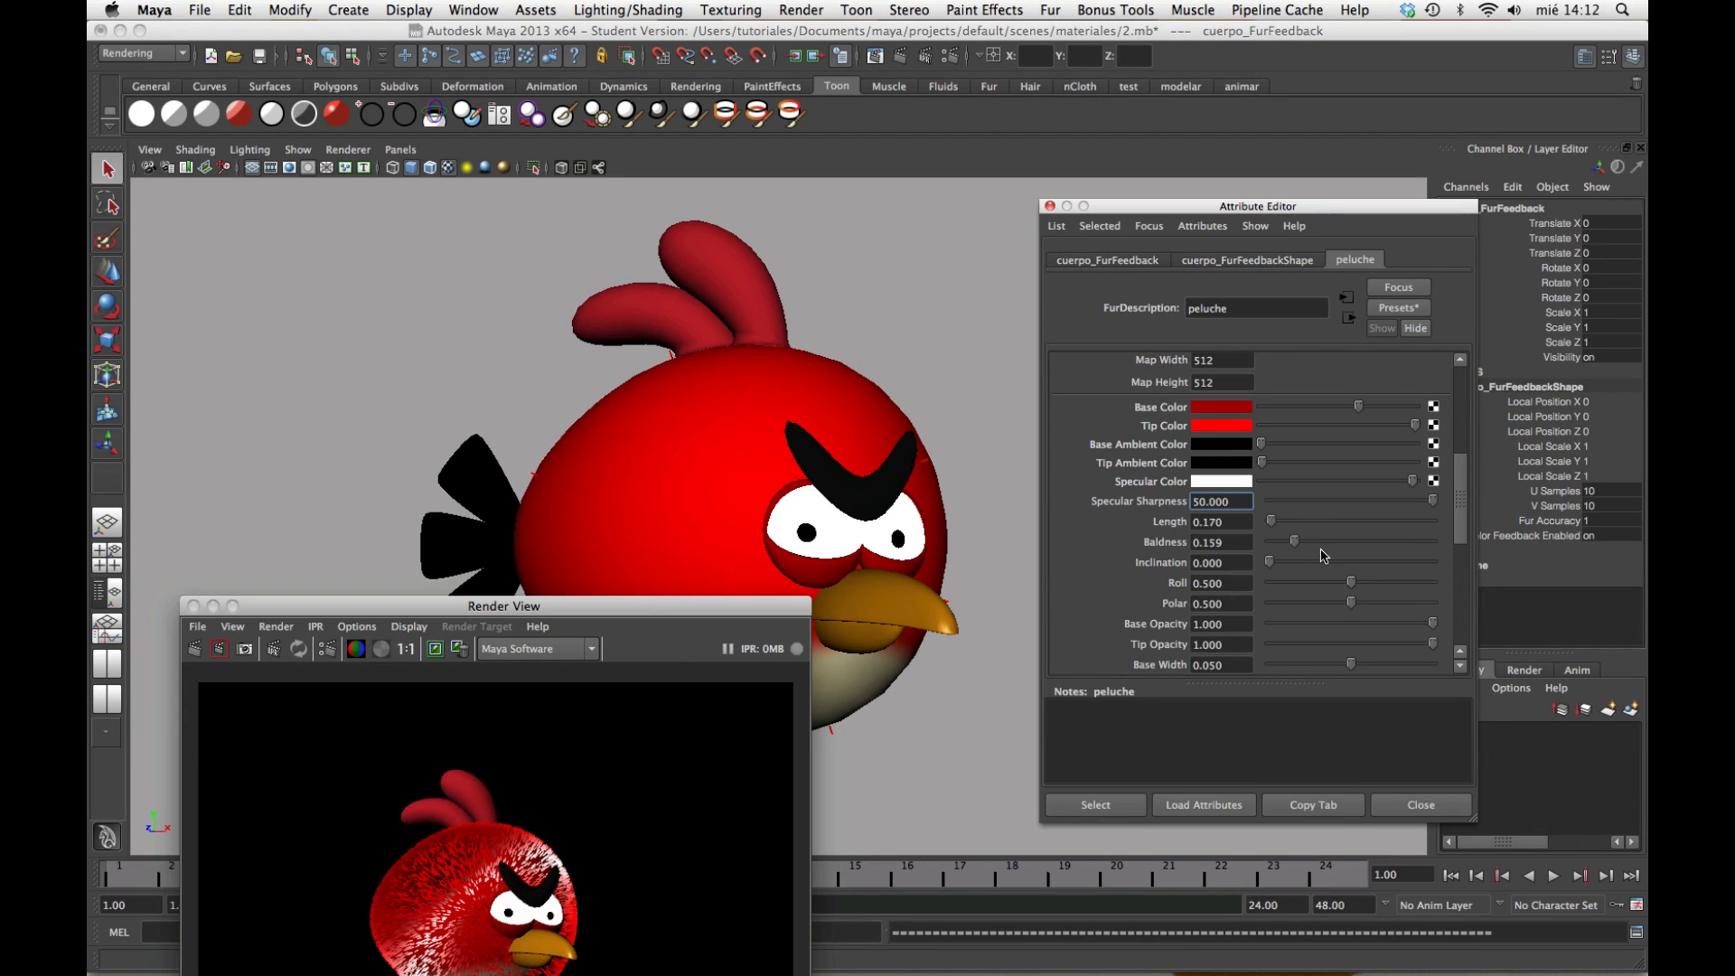
pyautogui.moveTo(1299, 542); pyautogui.dragTo(1353, 544)
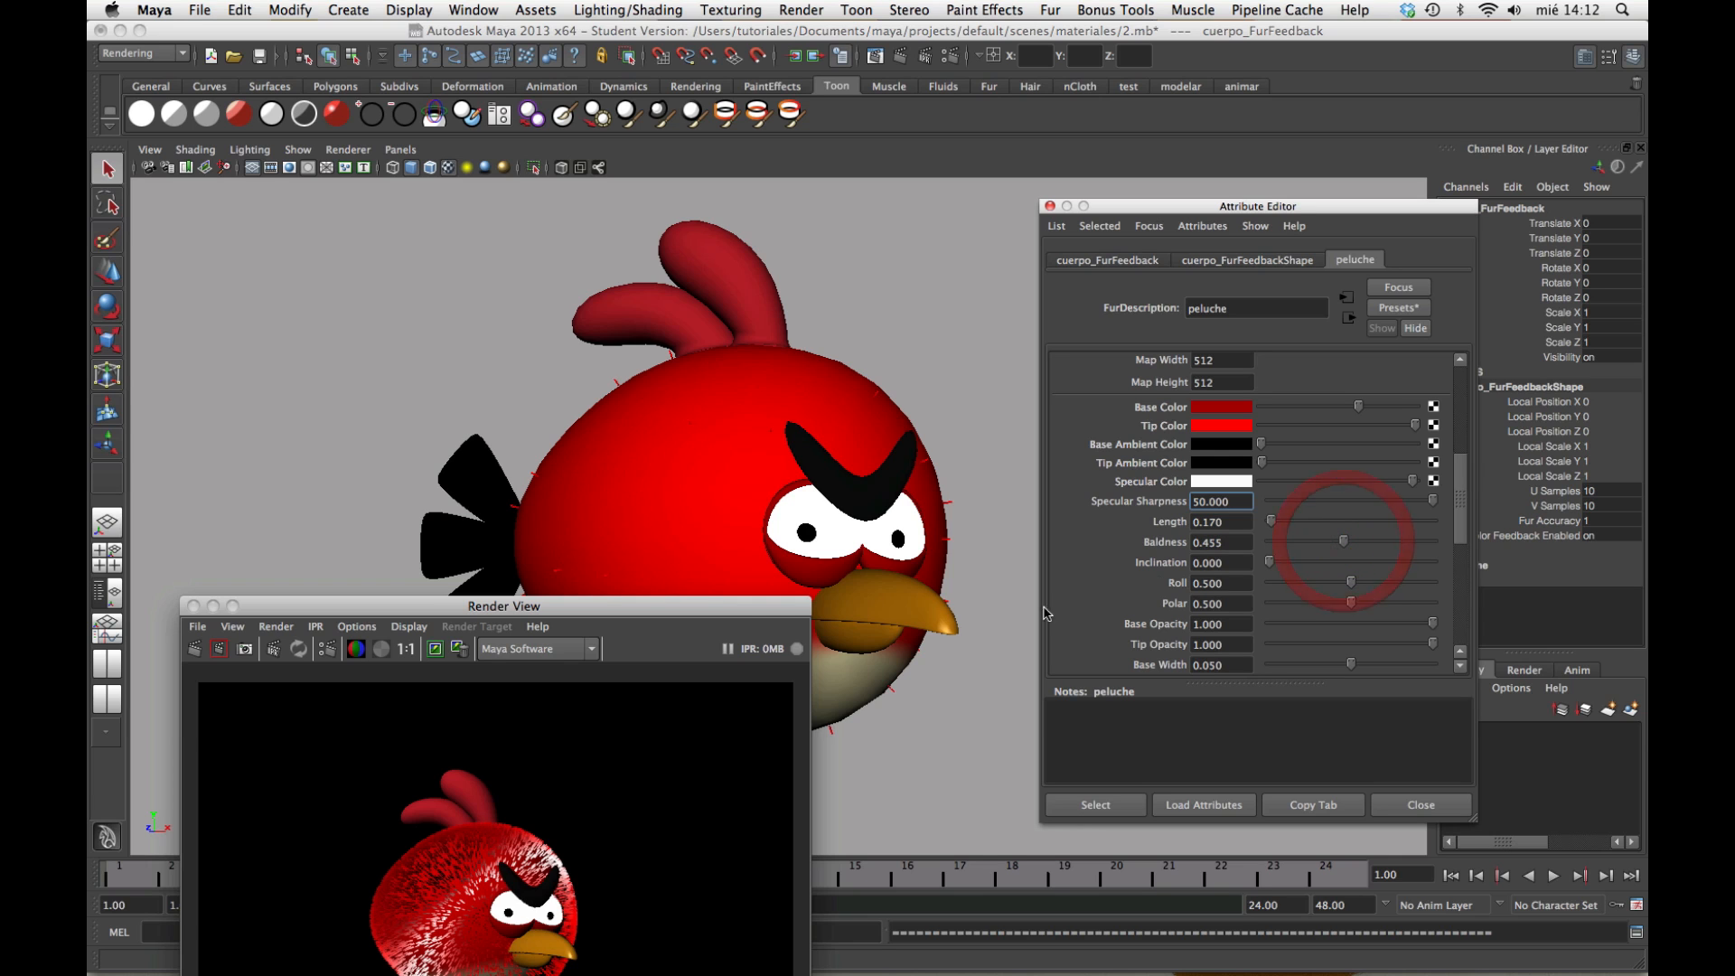
pyautogui.moveTo(732, 605); pyautogui.dragTo(900, 233)
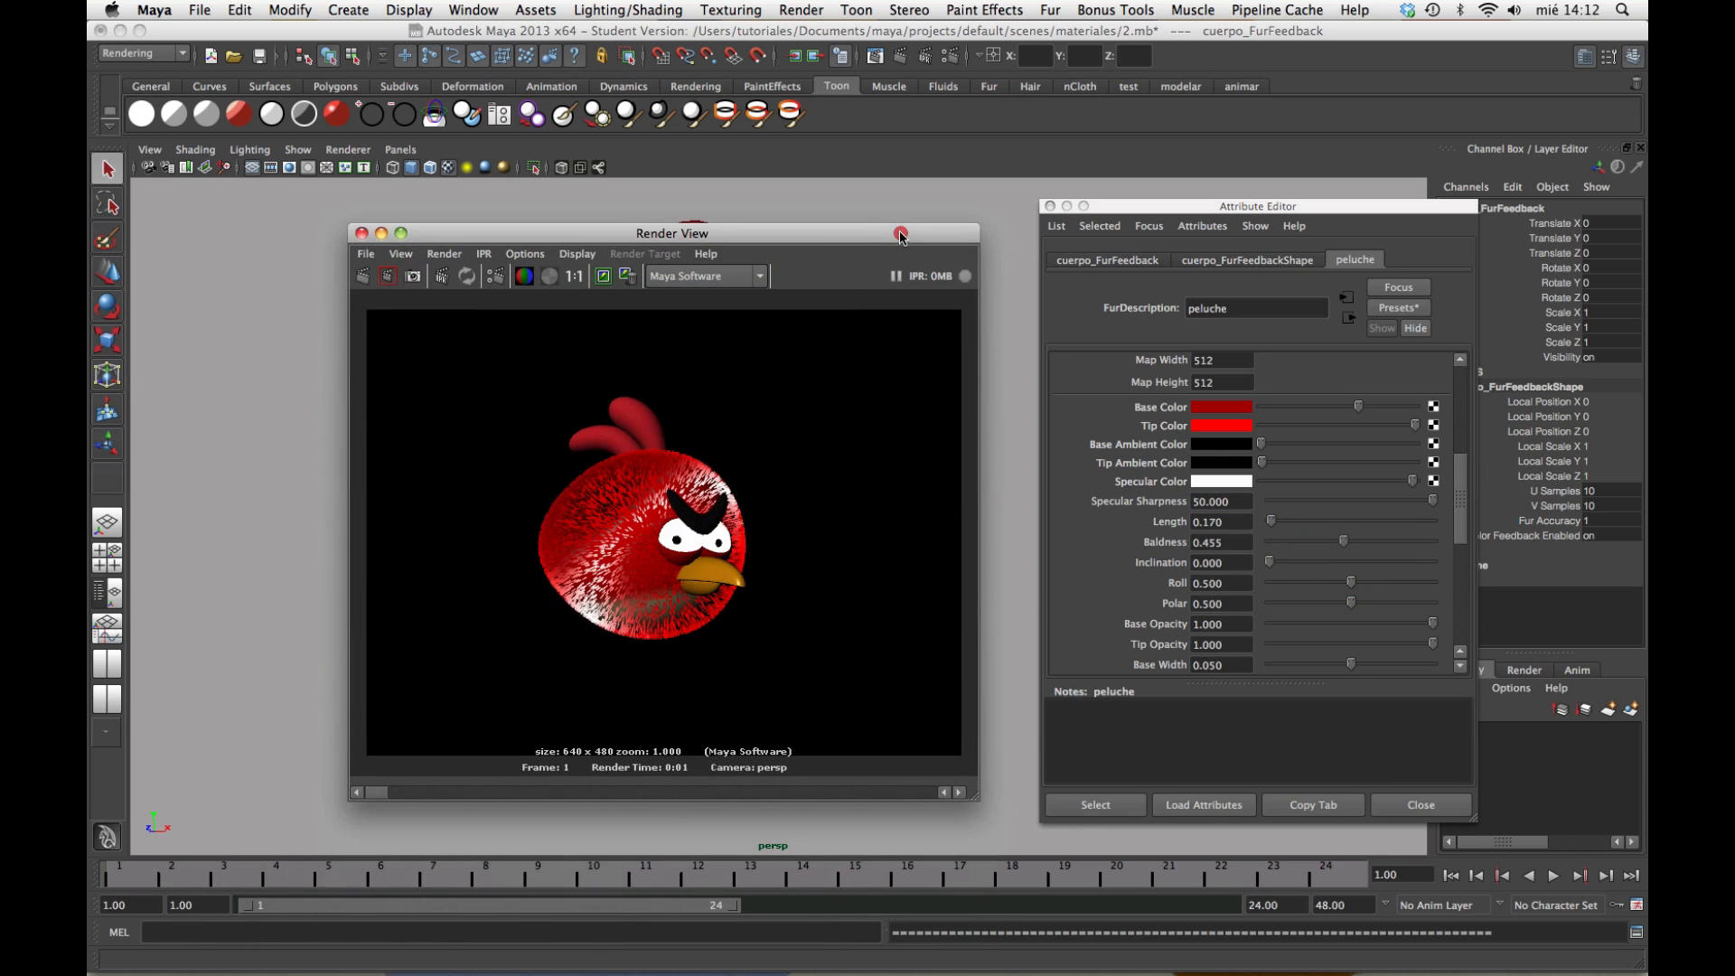
pyautogui.click(365, 276)
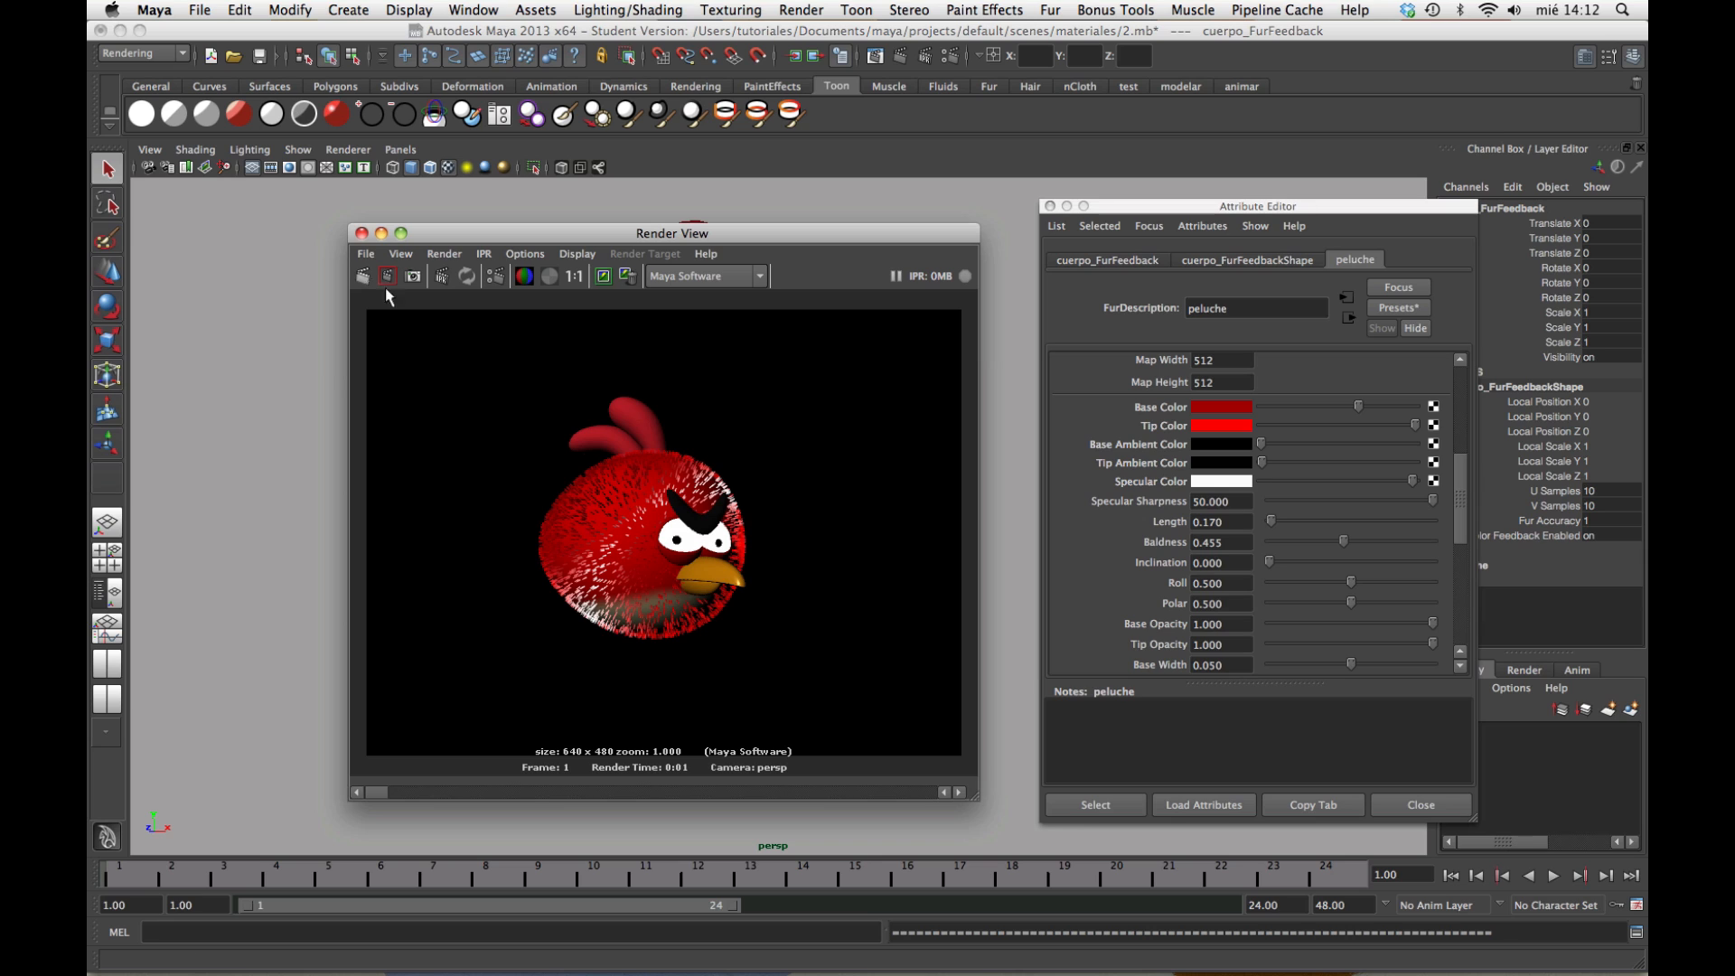
# Reduce the fur's Baldness further to 0.188 and 0.062, rendering the bird after each change
pyautogui.moveTo(1329, 546); pyautogui.dragTo(1301, 542)
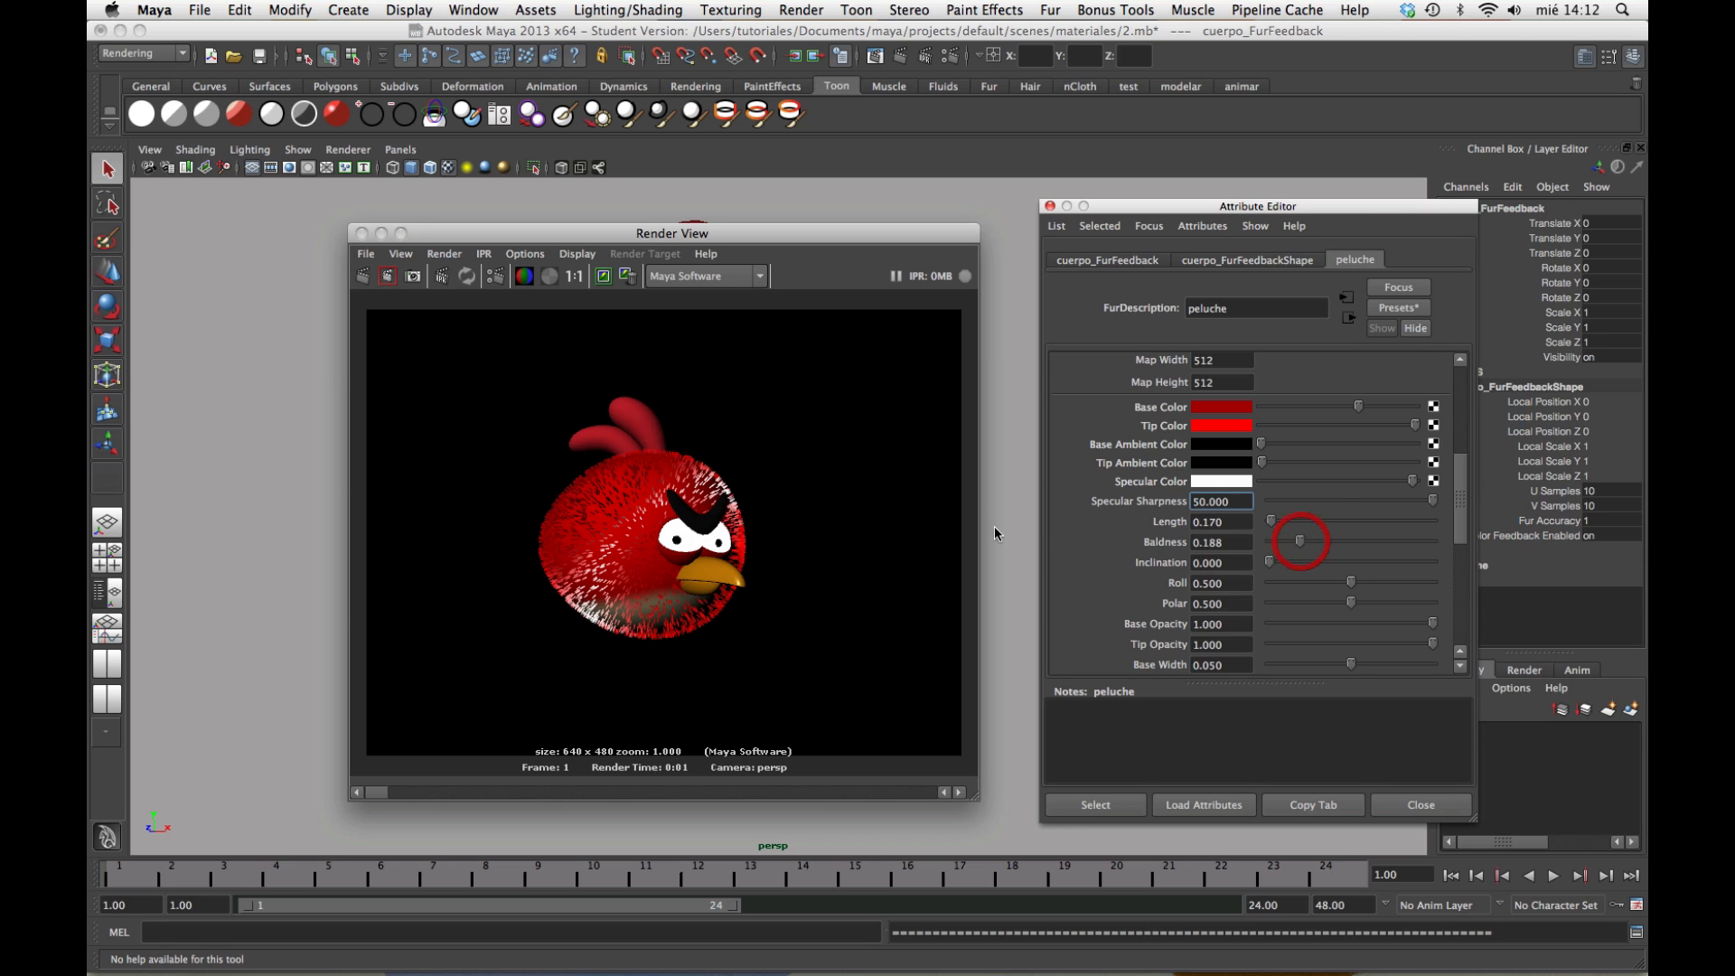
pyautogui.click(364, 276)
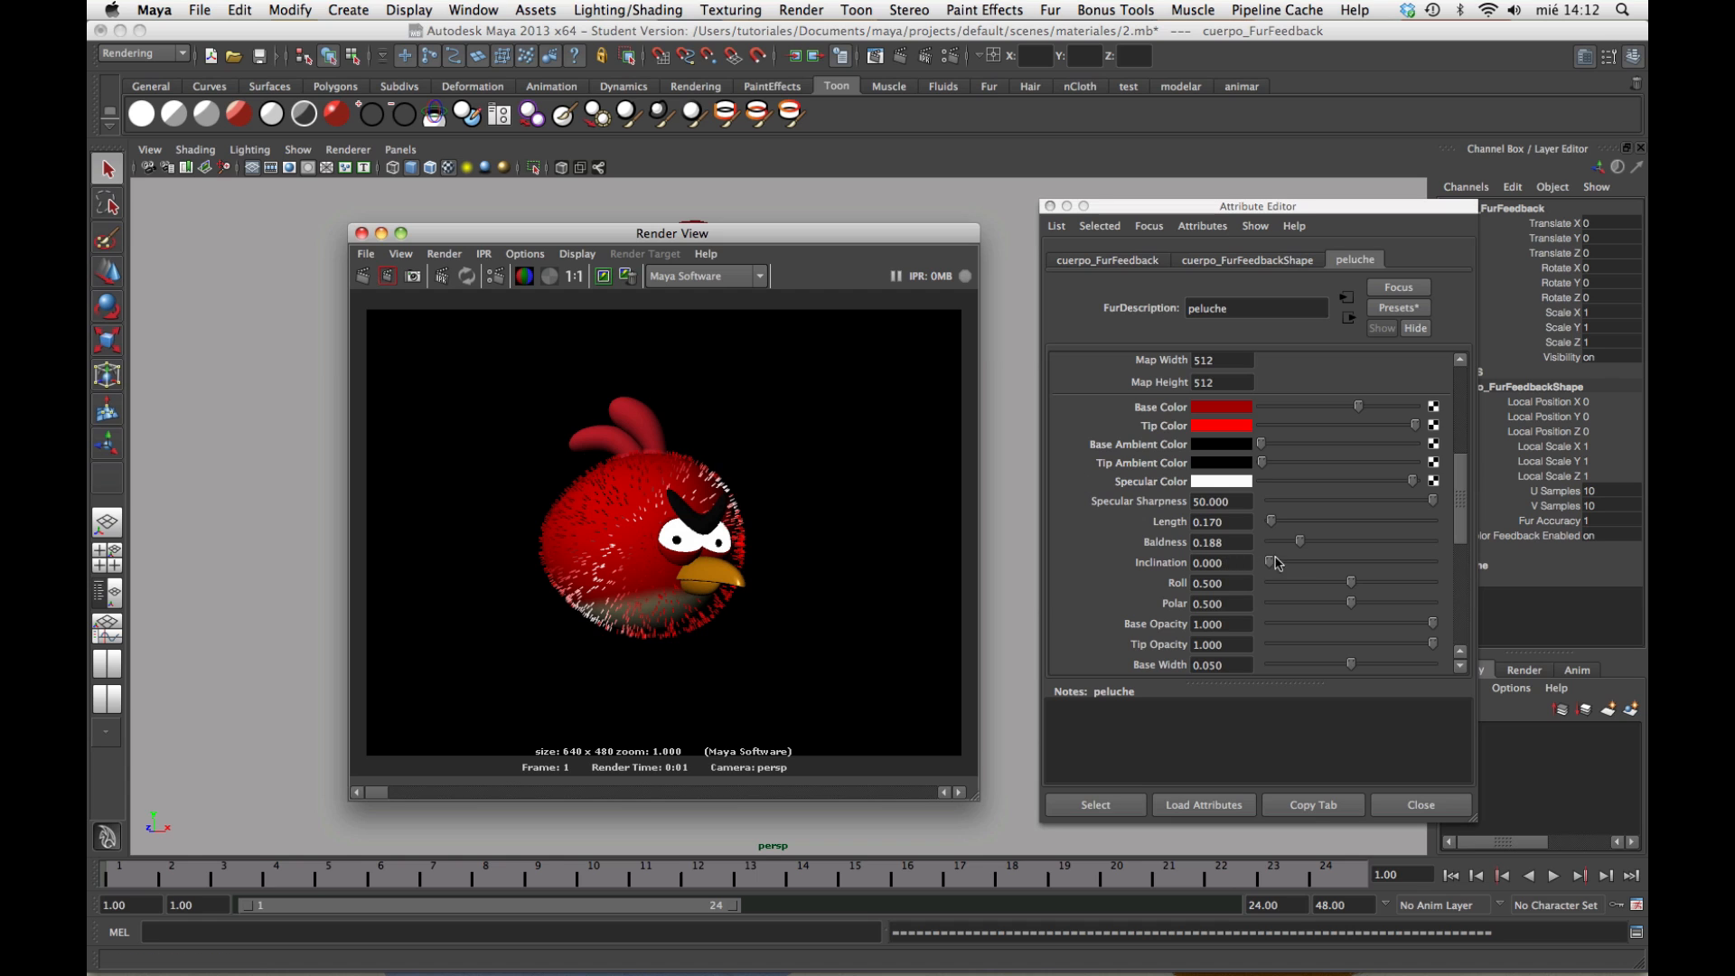
pyautogui.moveTo(1292, 546); pyautogui.dragTo(1278, 544)
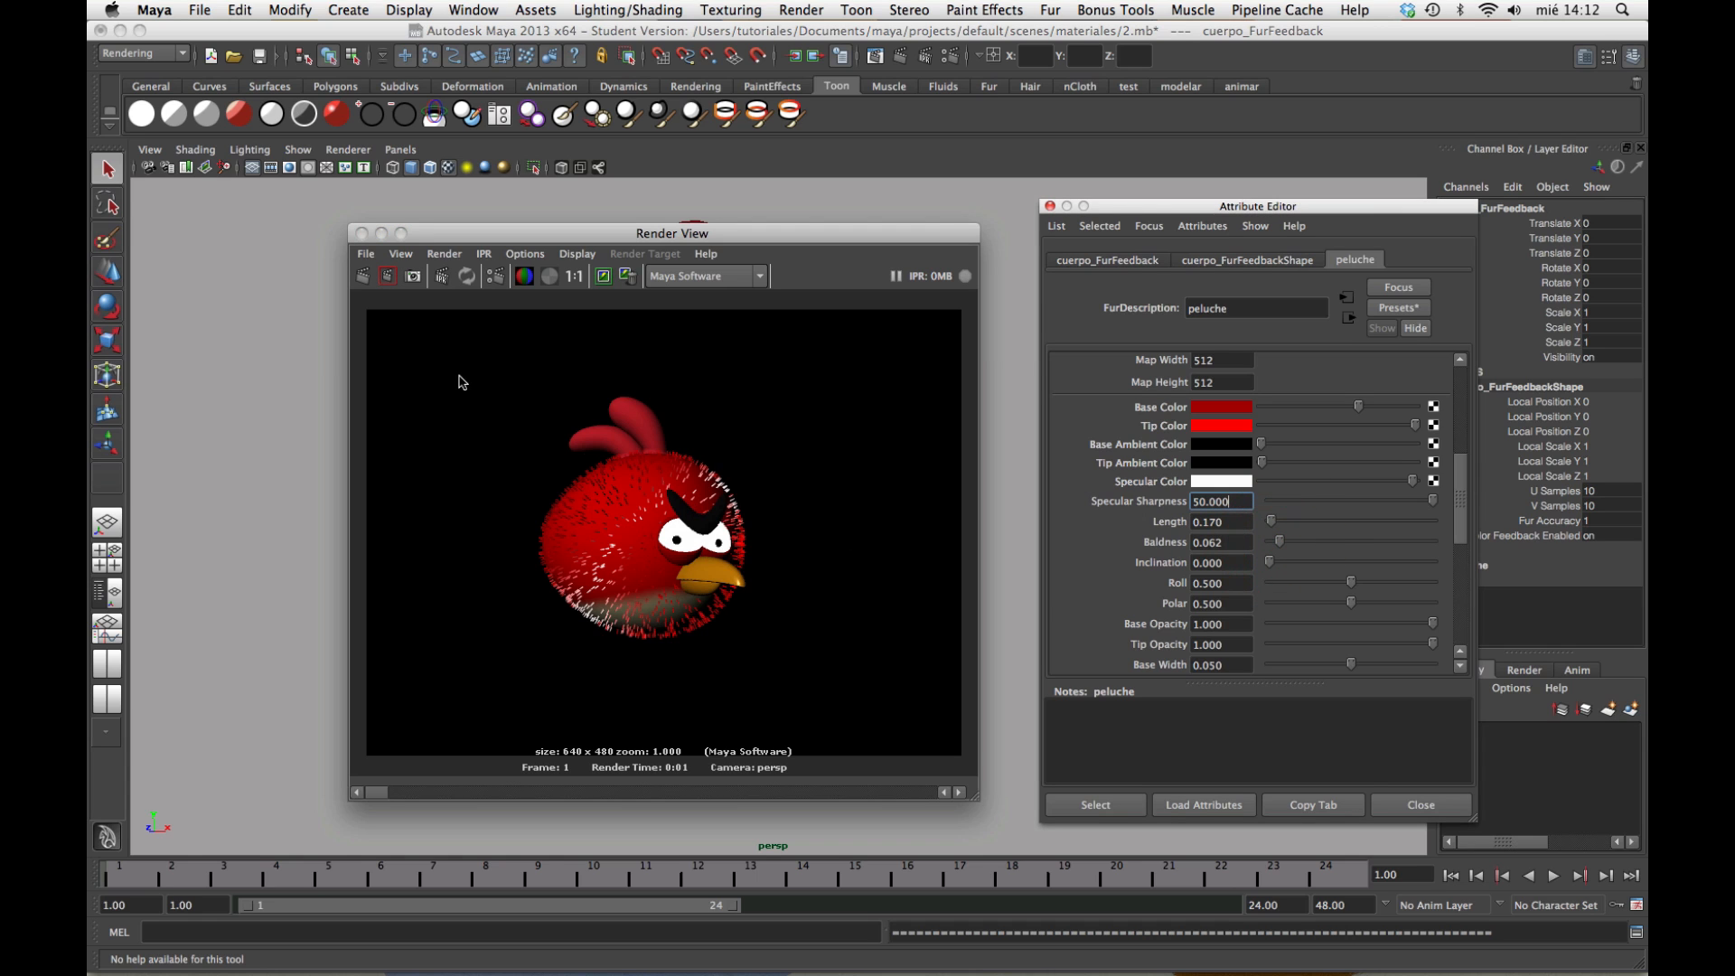
pyautogui.click(366, 278)
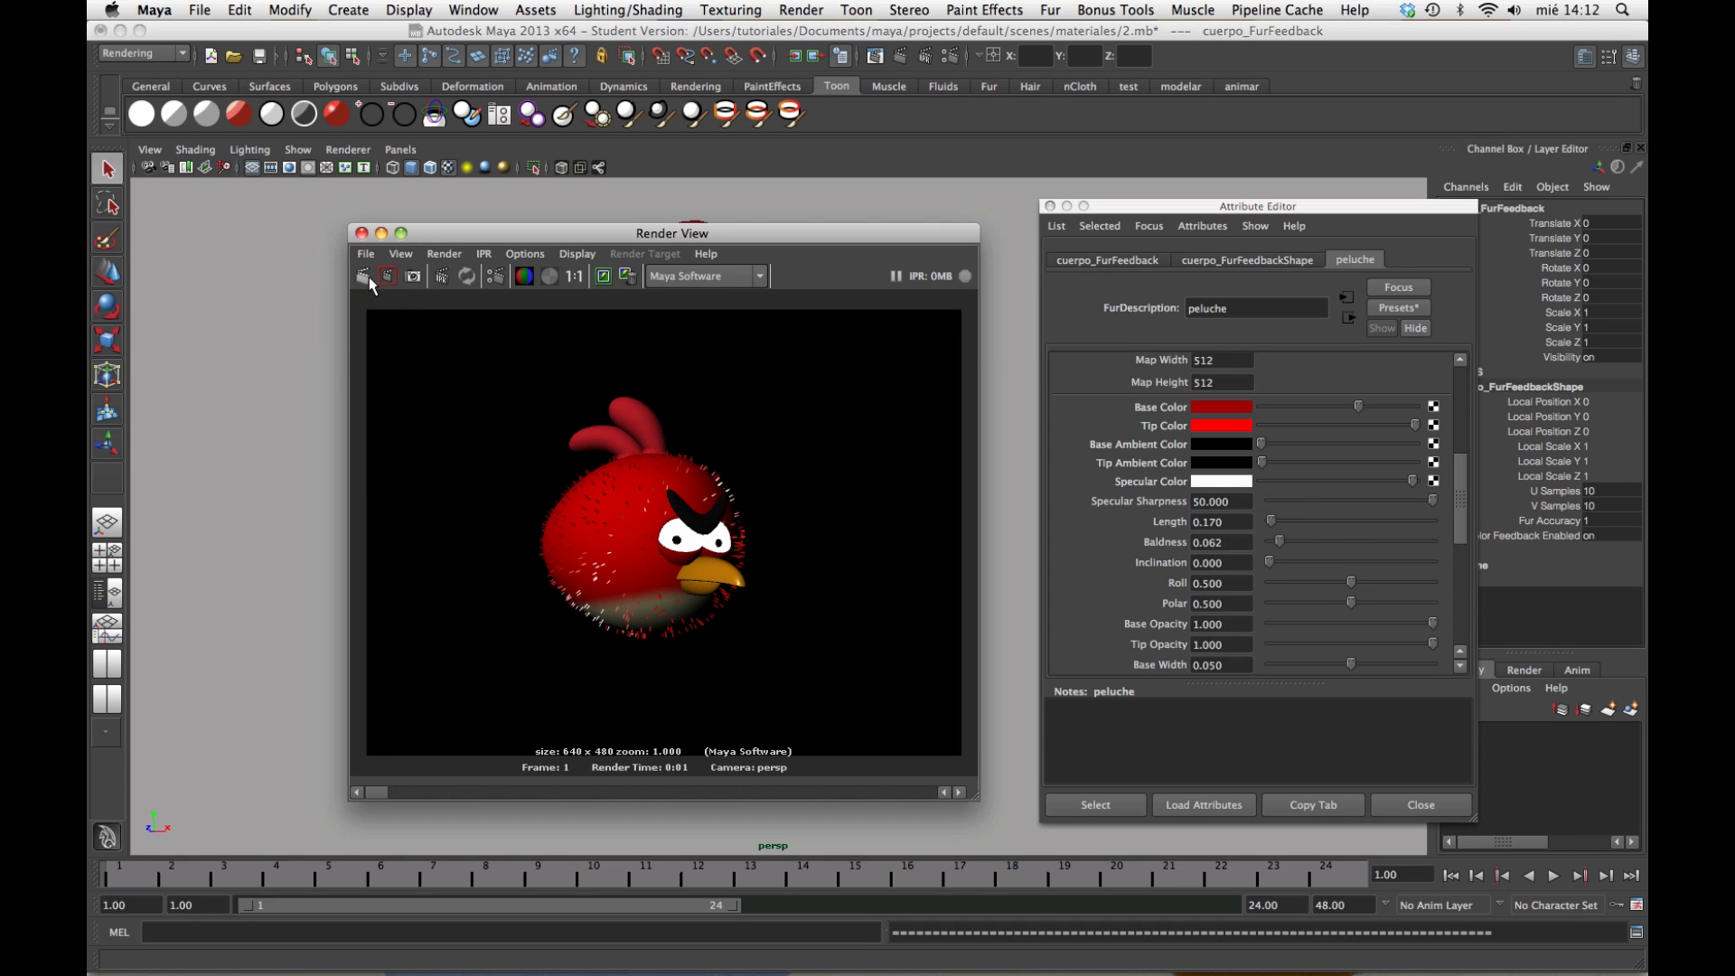
# Restore the fur's Baldness to 1.000 and move the render window clear of the bird model
pyautogui.moveTo(661, 233); pyautogui.dragTo(405, 551)
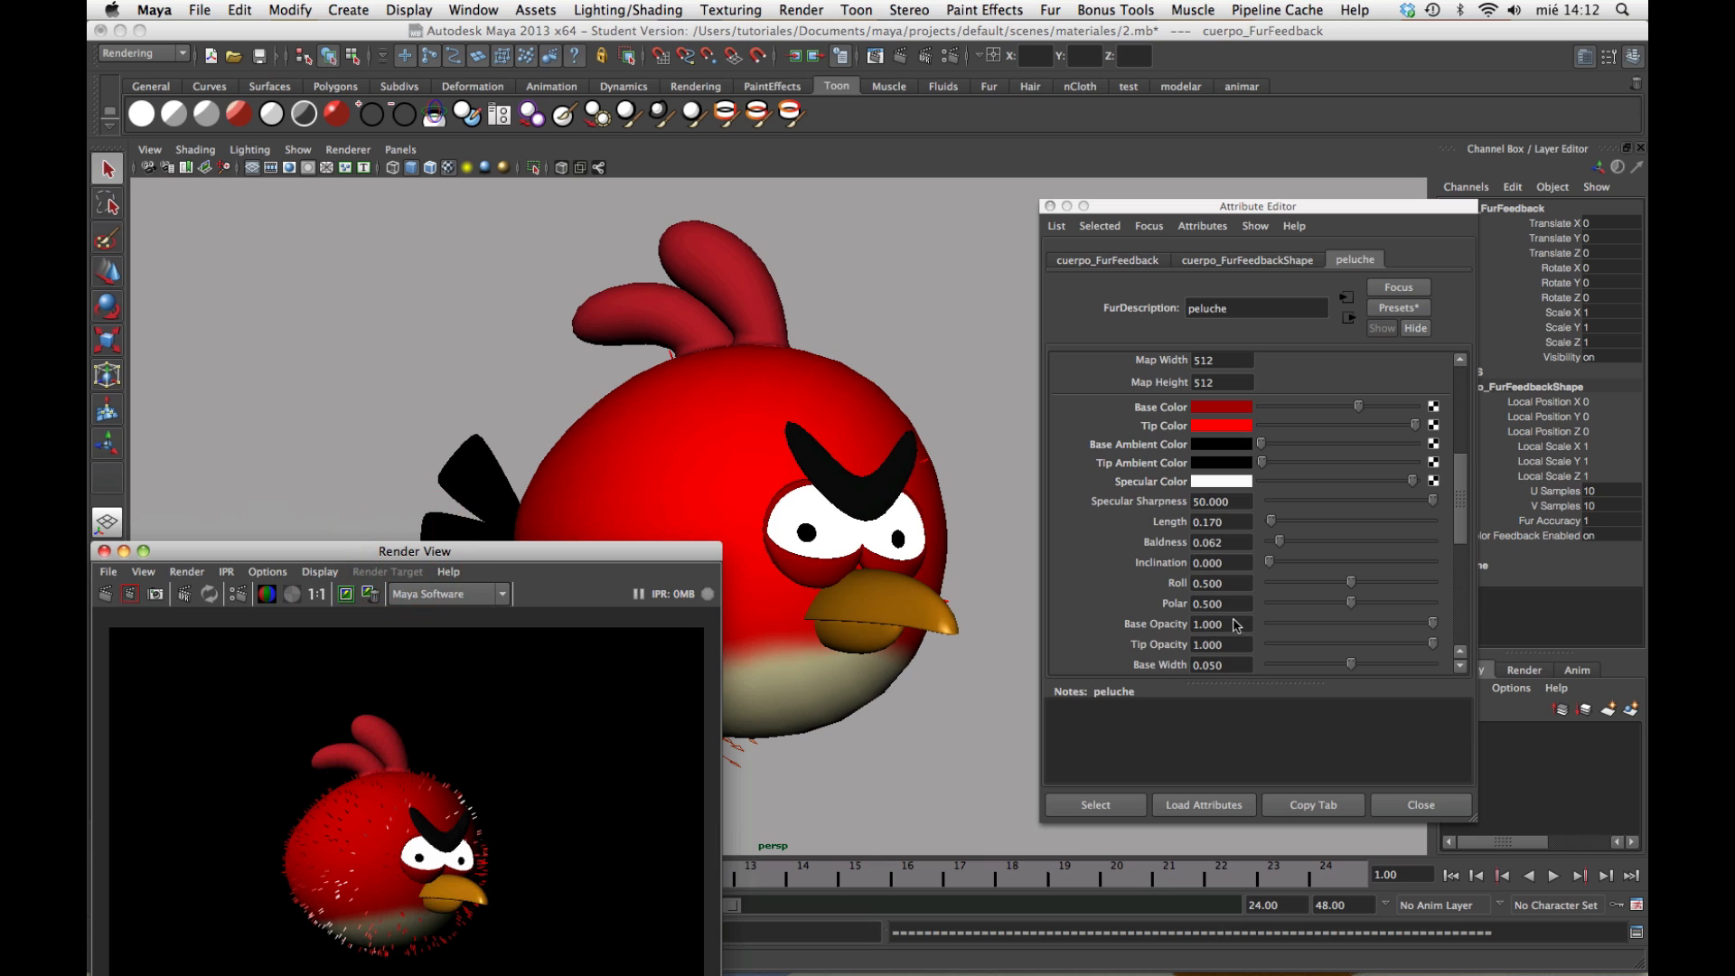
pyautogui.moveTo(1279, 545); pyautogui.dragTo(1442, 549)
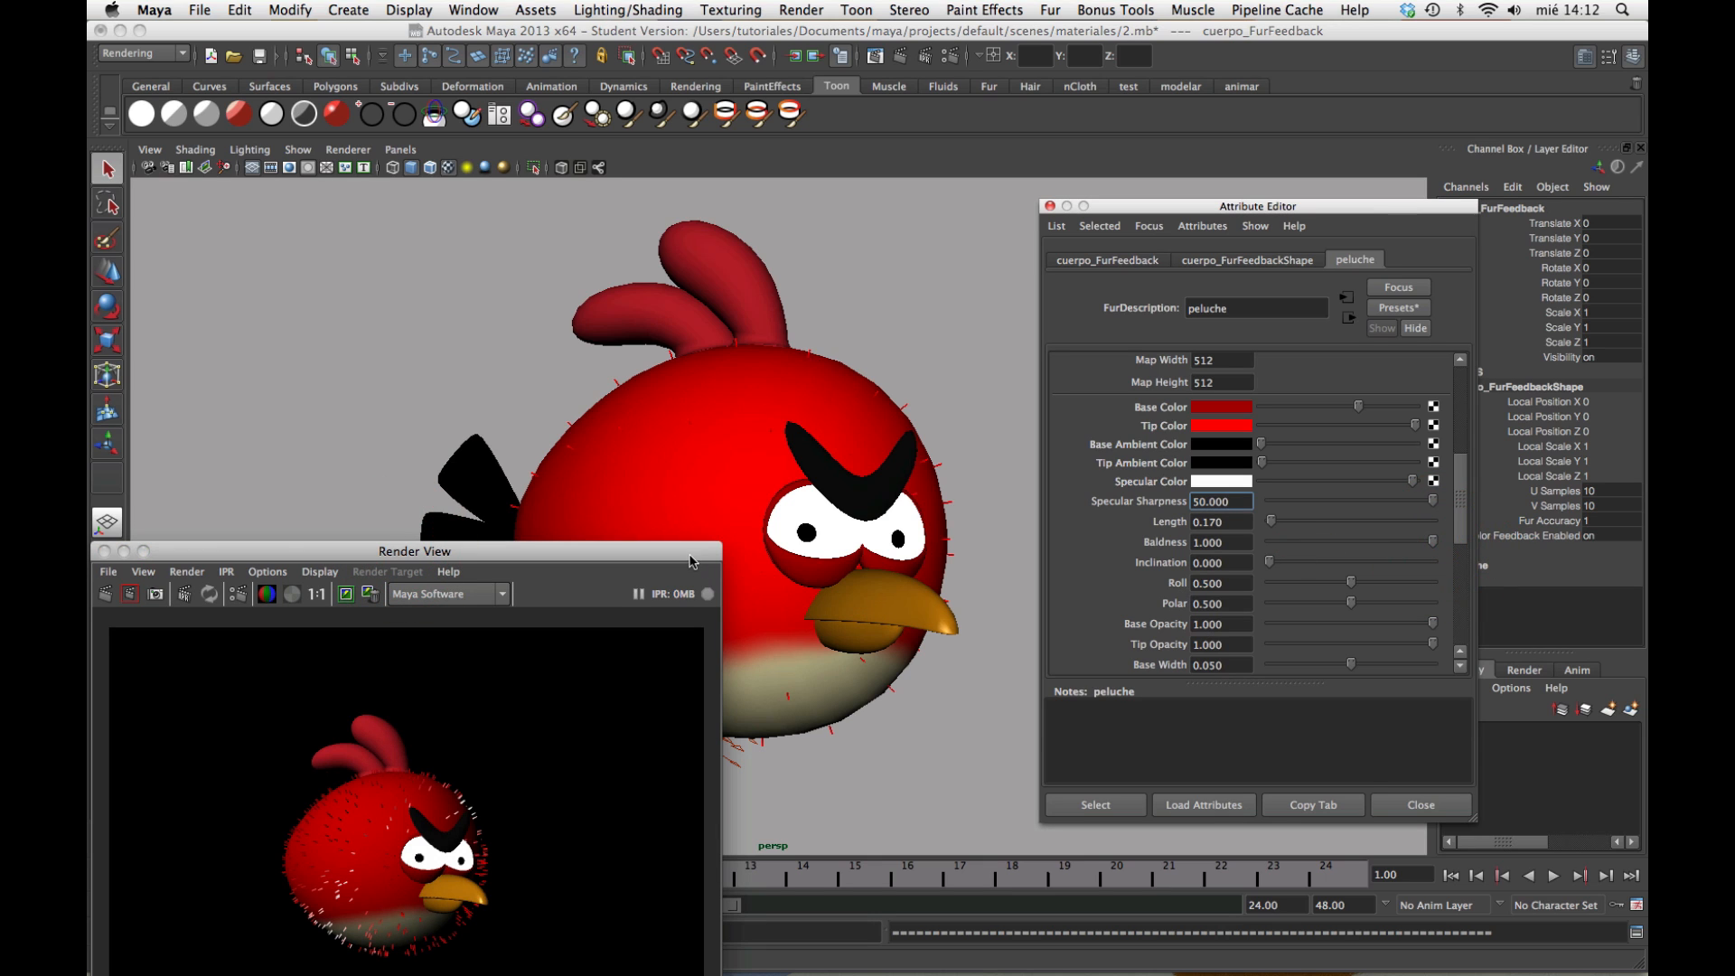
pyautogui.moveTo(691, 560); pyautogui.dragTo(704, 707)
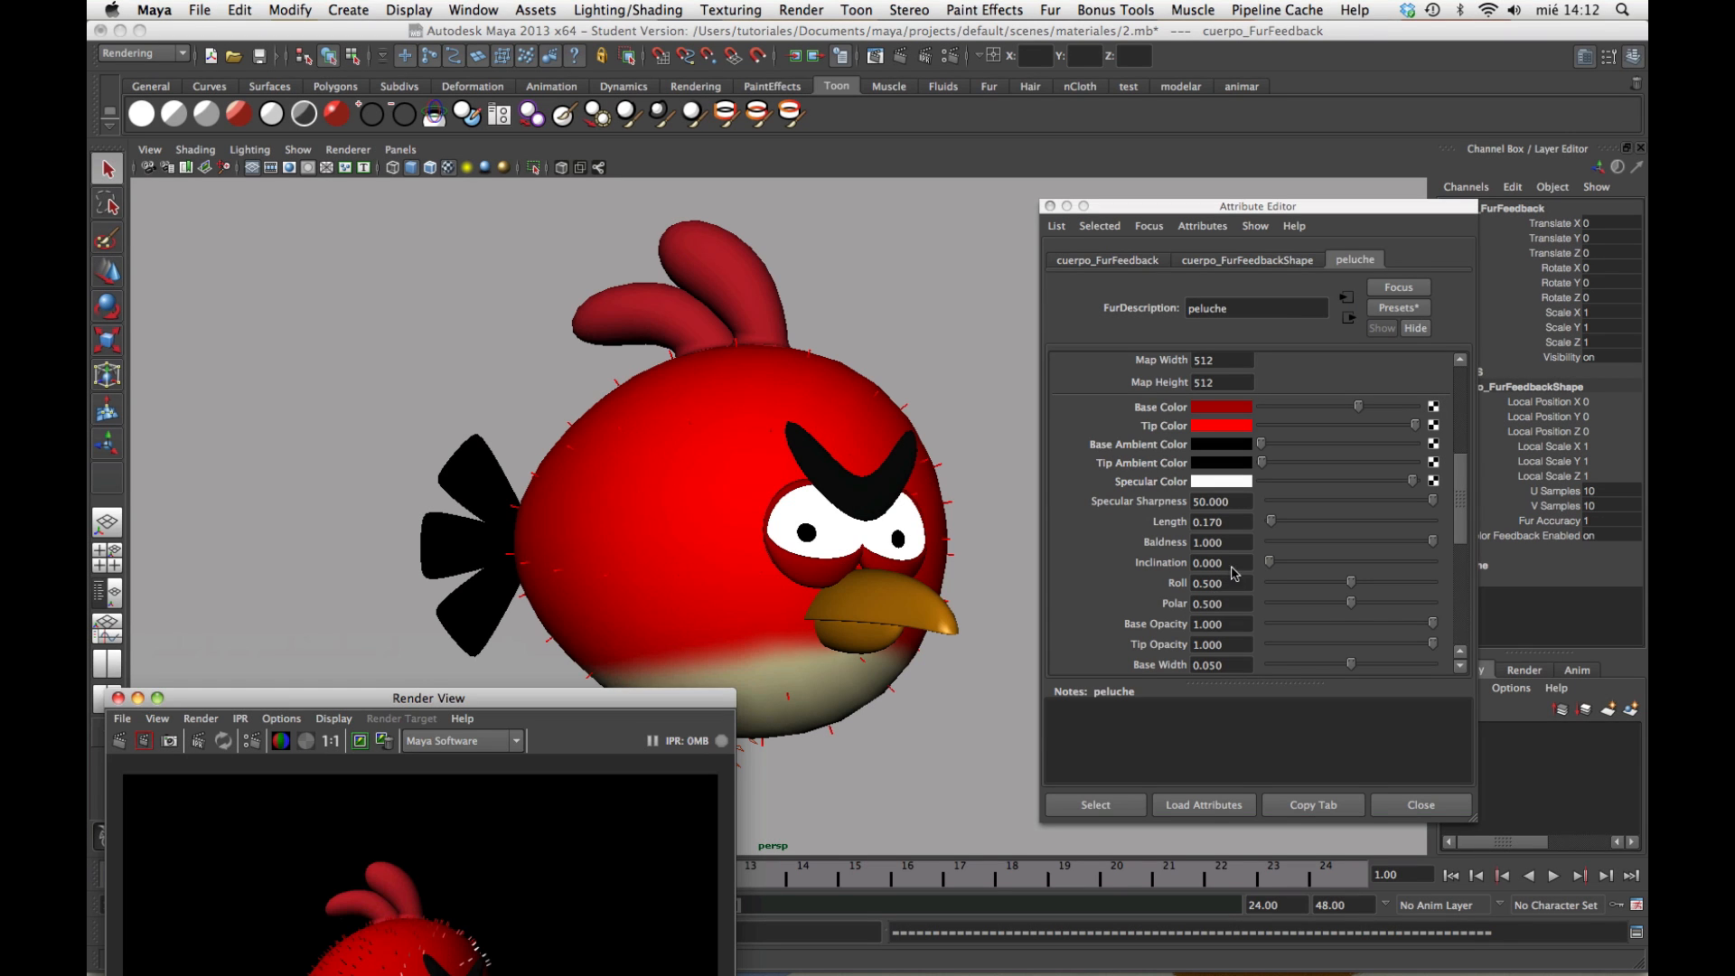
# Adjust the fur's direction with Inclination 0.790, Roll 0.341 and Polar 0.335, and set its Length to 0.739
pyautogui.moveTo(1271, 566); pyautogui.dragTo(1447, 599)
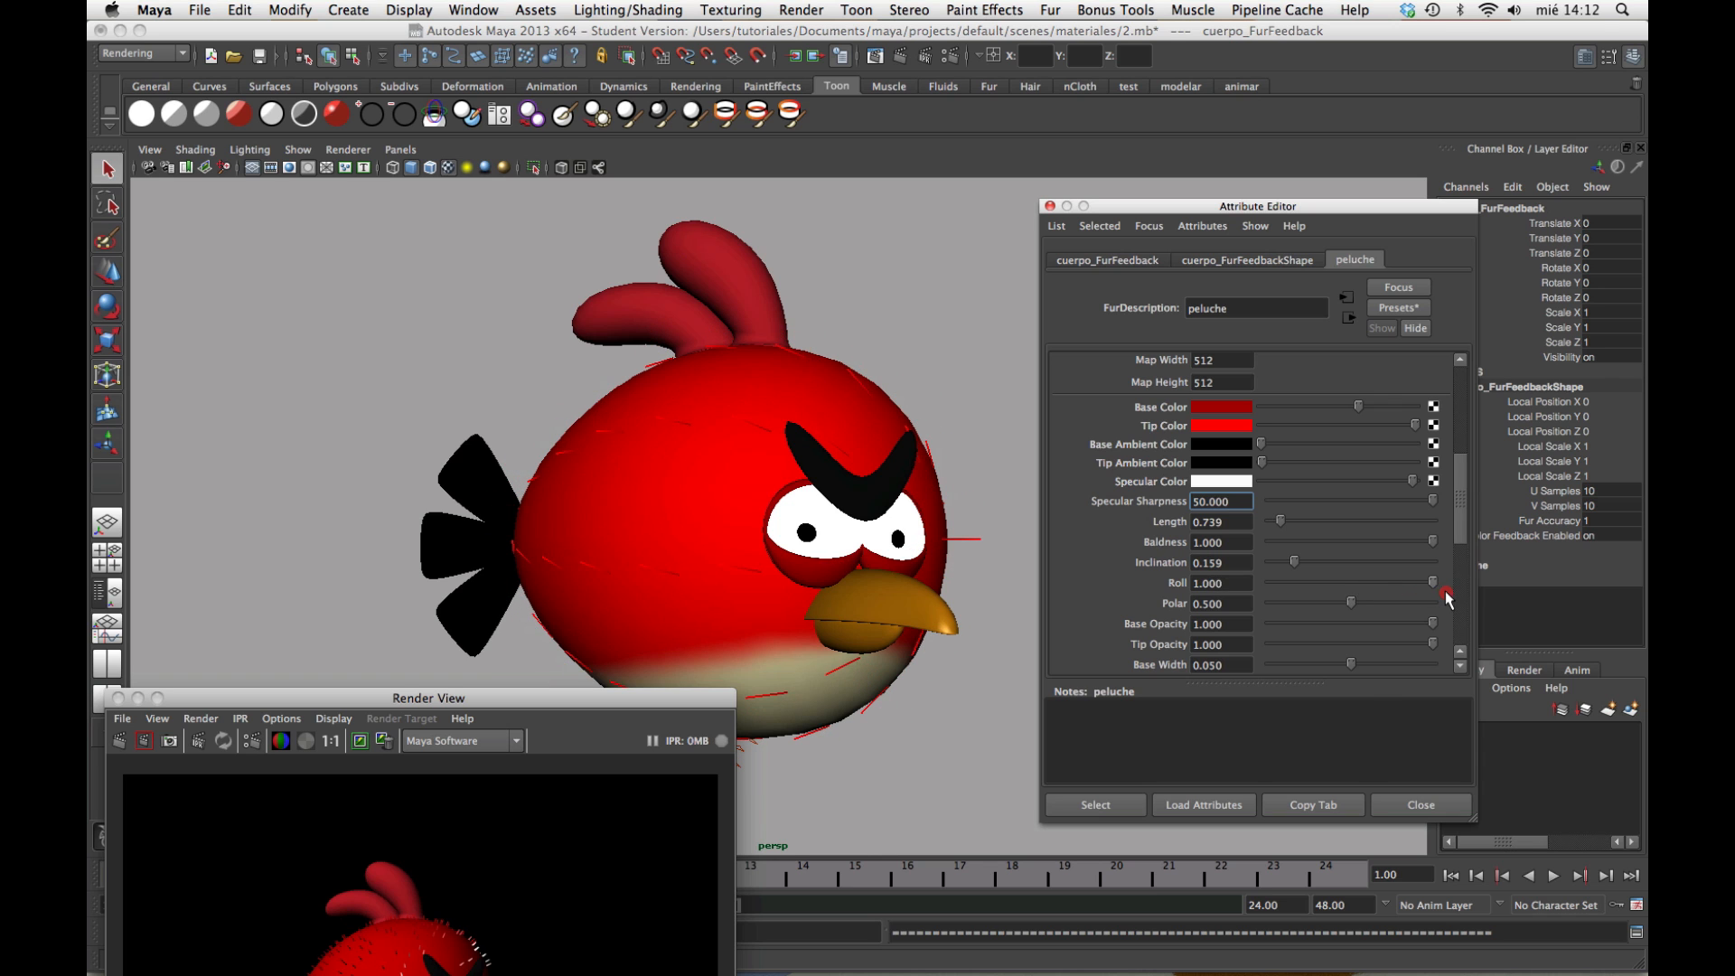
pyautogui.click(1268, 591)
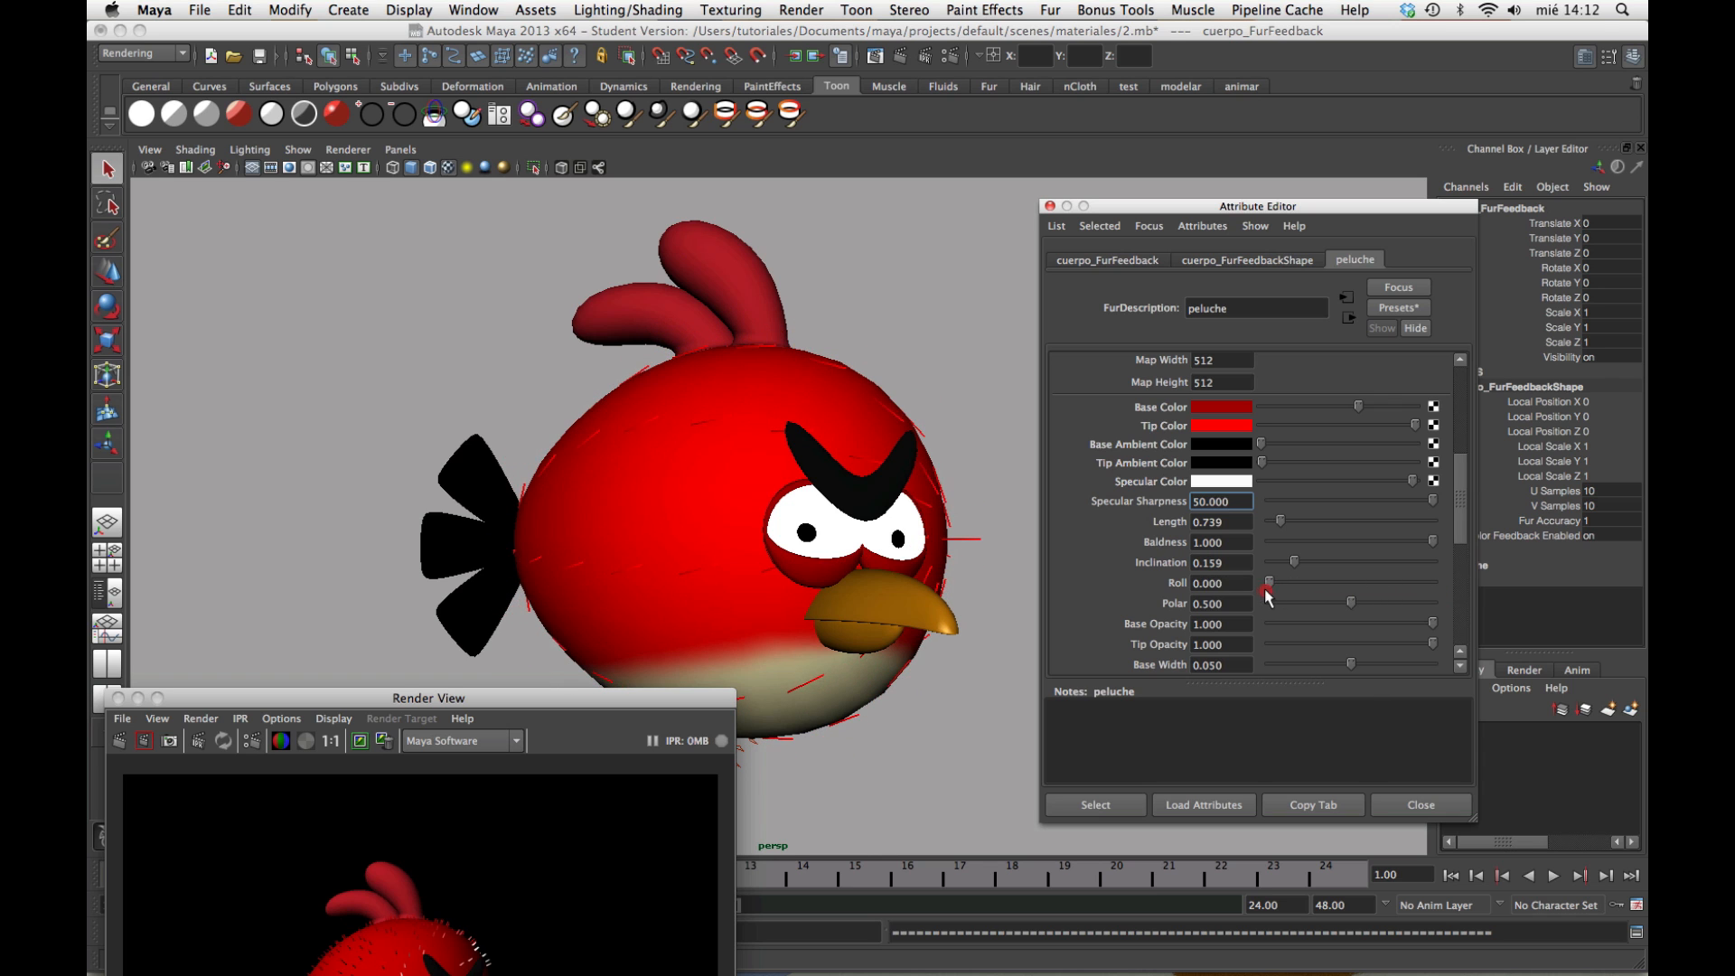
pyautogui.moveTo(1268, 594); pyautogui.dragTo(1399, 581)
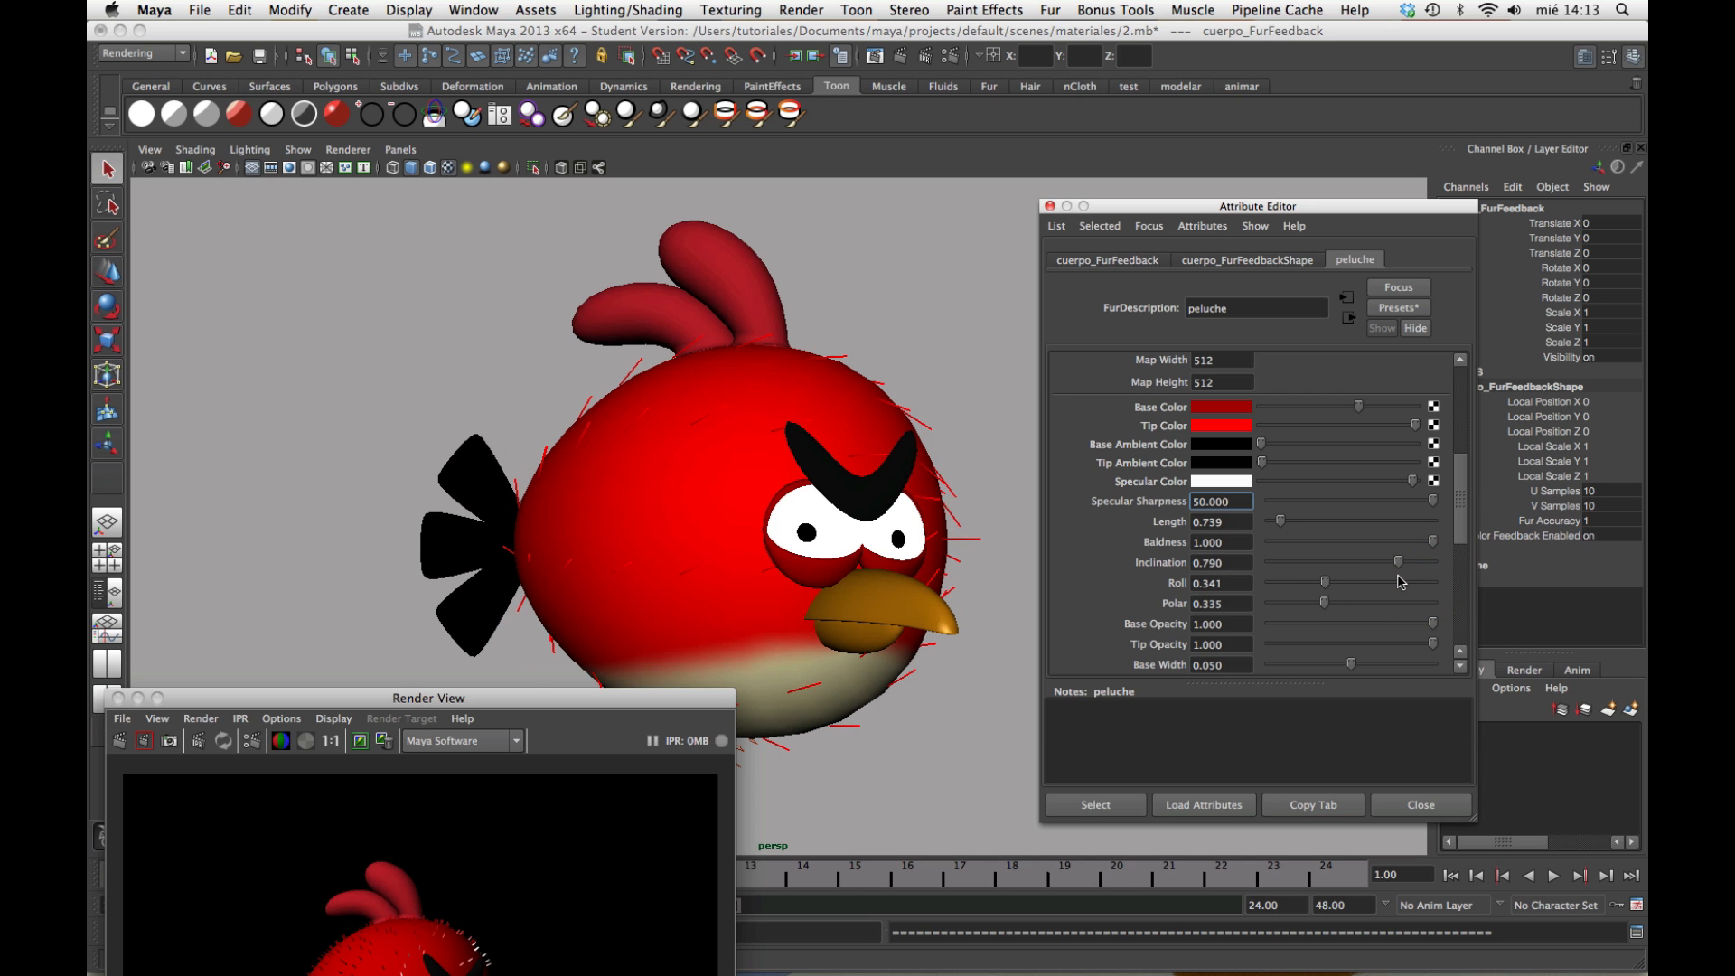